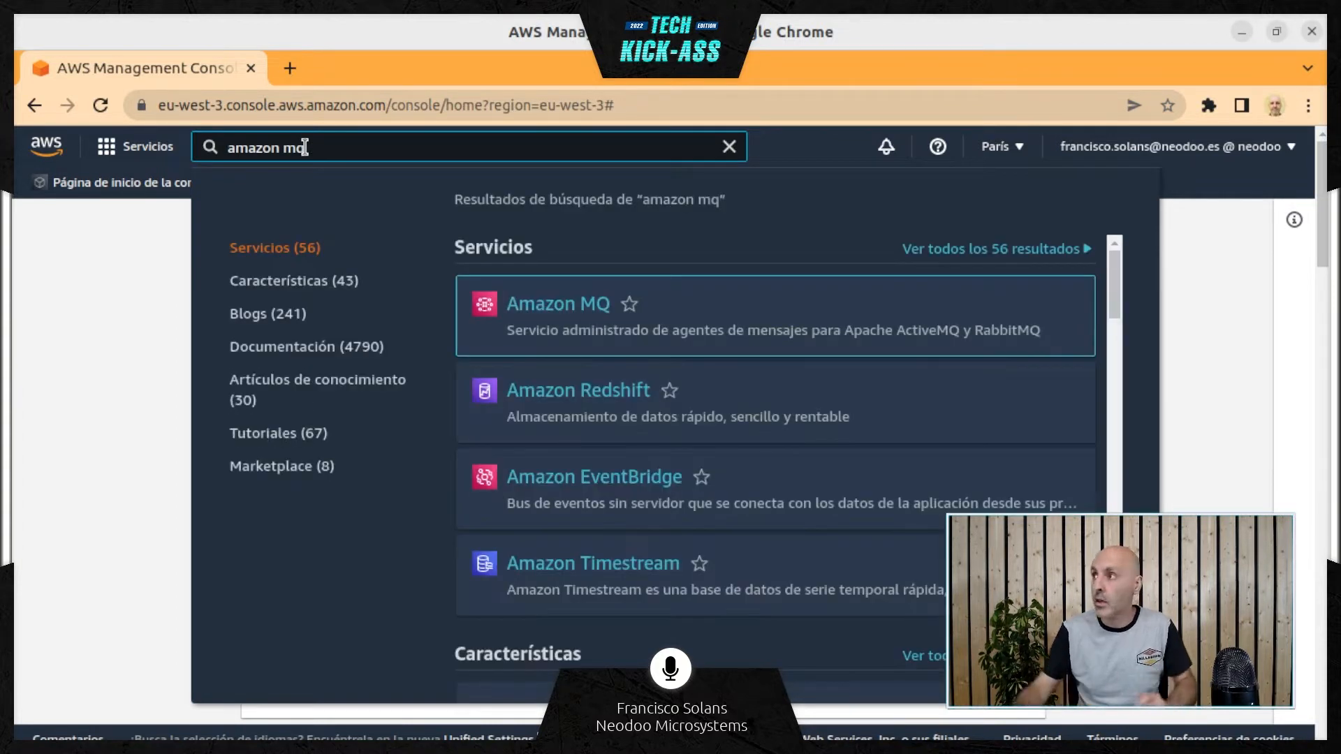
# Open the Amazon MQ service and start creating an ActiveMQ broker
pyautogui.click(549, 311)
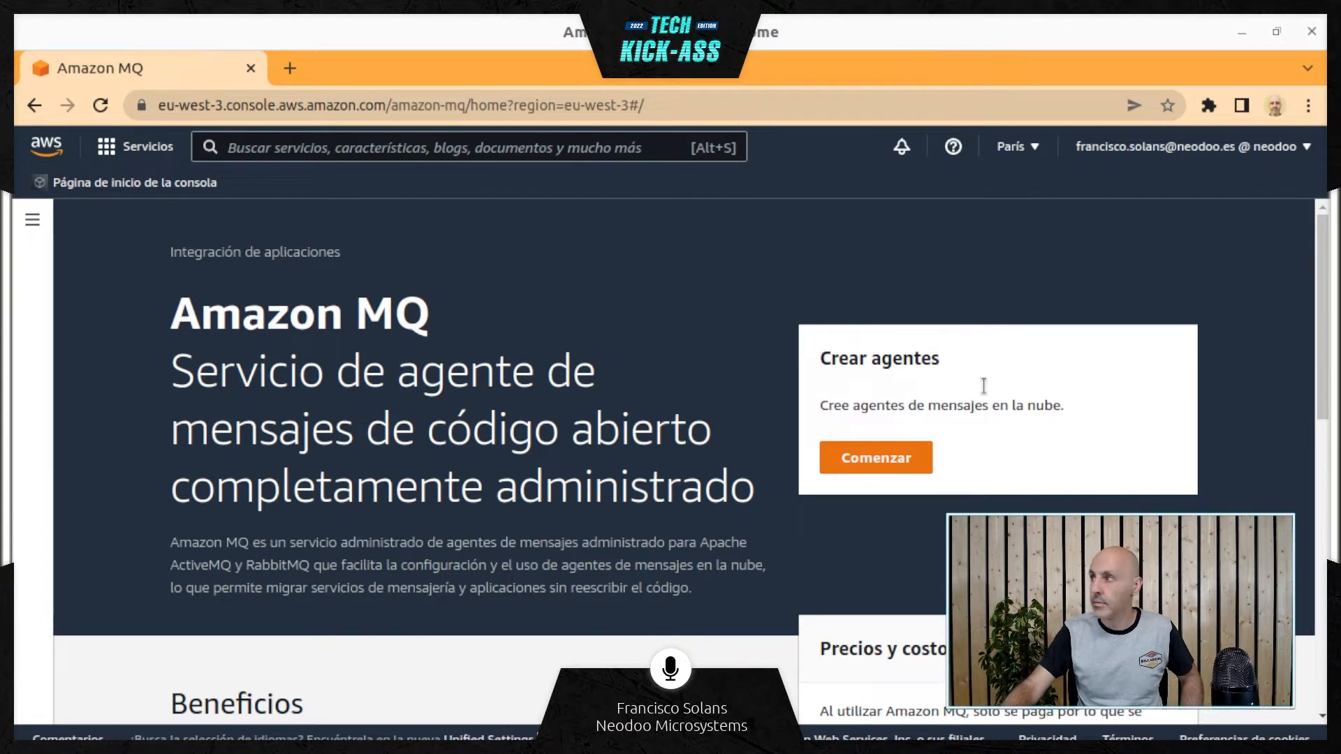
pyautogui.click(887, 461)
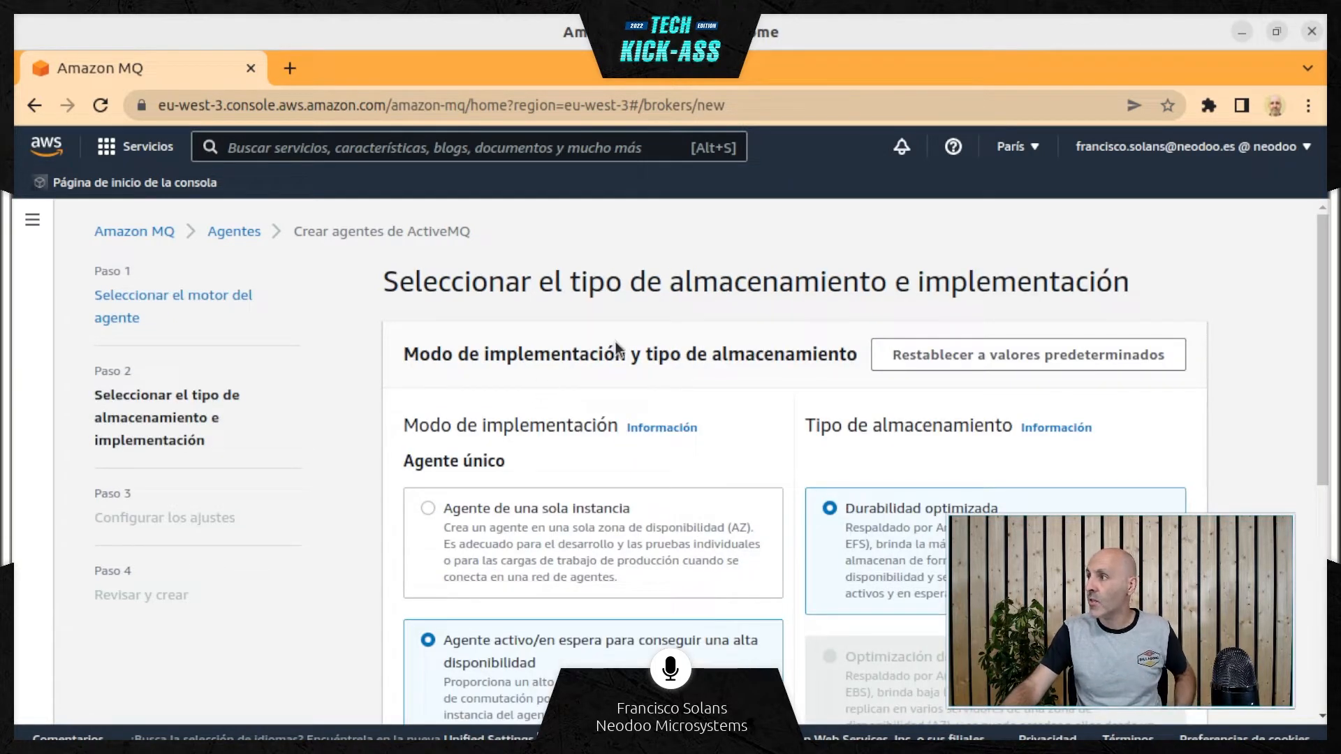
# Try the Agente de una sola instancia mode, switch back to Agente activo/en espera, and review the sample broker network options
pyautogui.scroll(-2, 614, 338)
pyautogui.scroll(2, 614, 339)
pyautogui.scroll(-2, 573, 346)
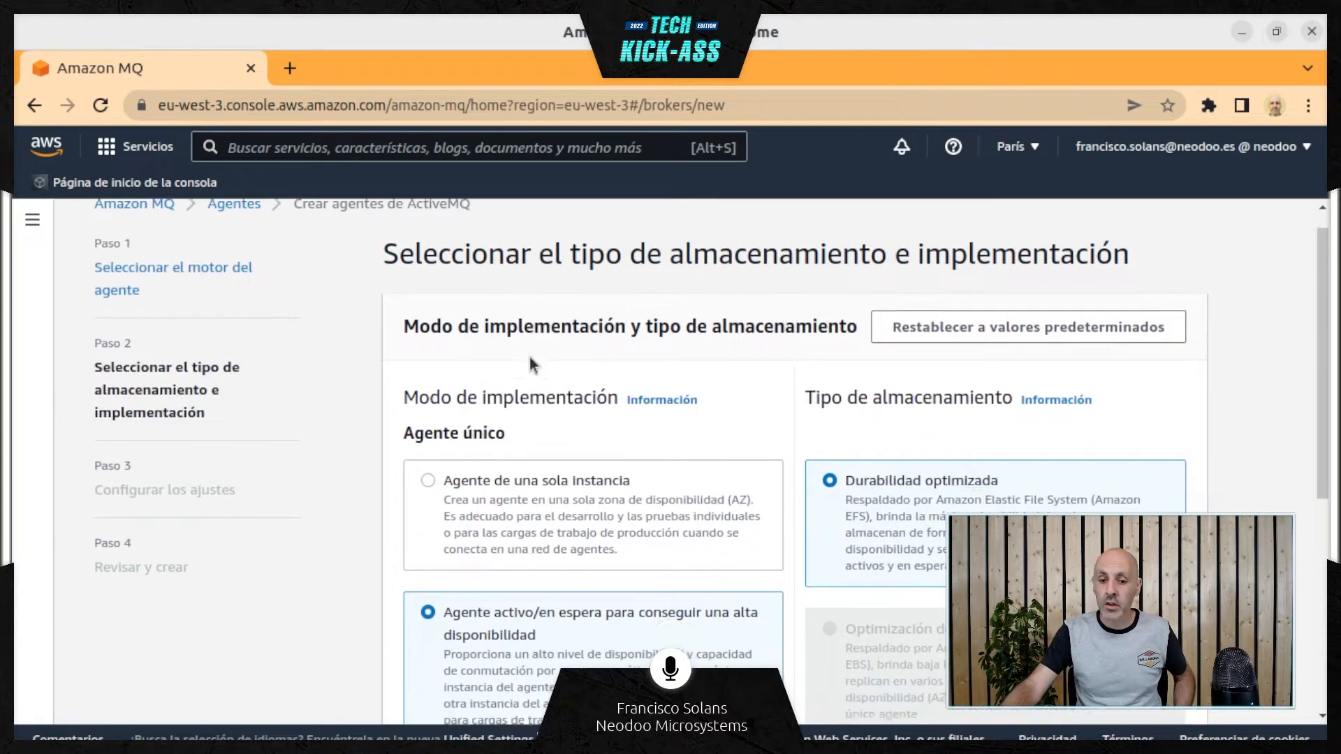
pyautogui.scroll(-1, 482, 358)
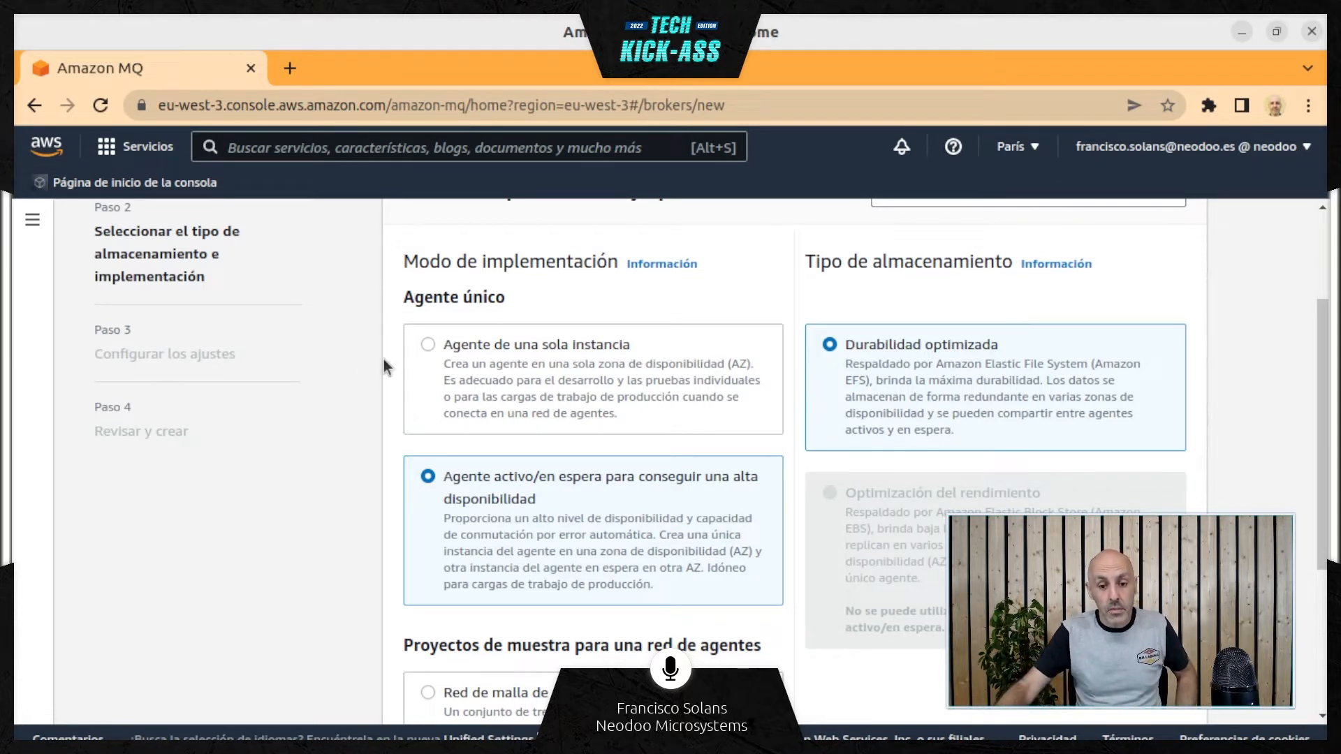
pyautogui.click(425, 346)
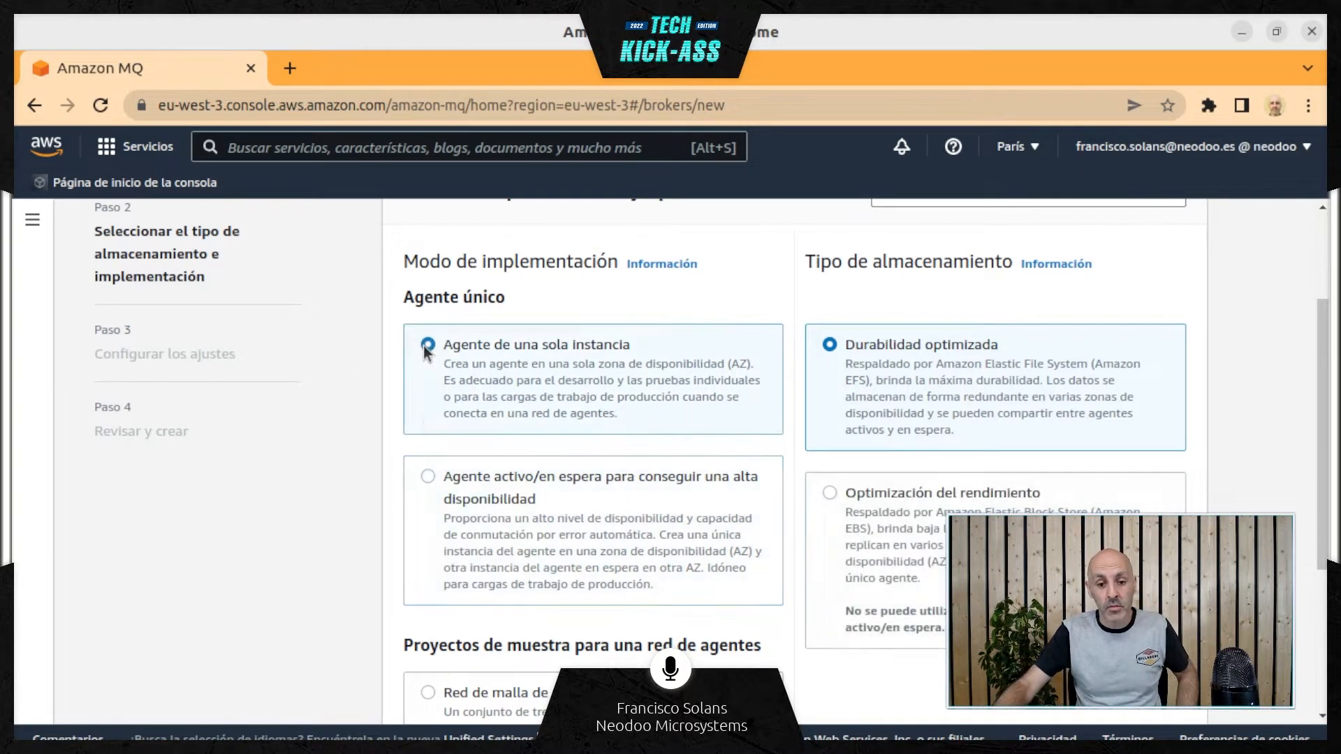
pyautogui.click(430, 477)
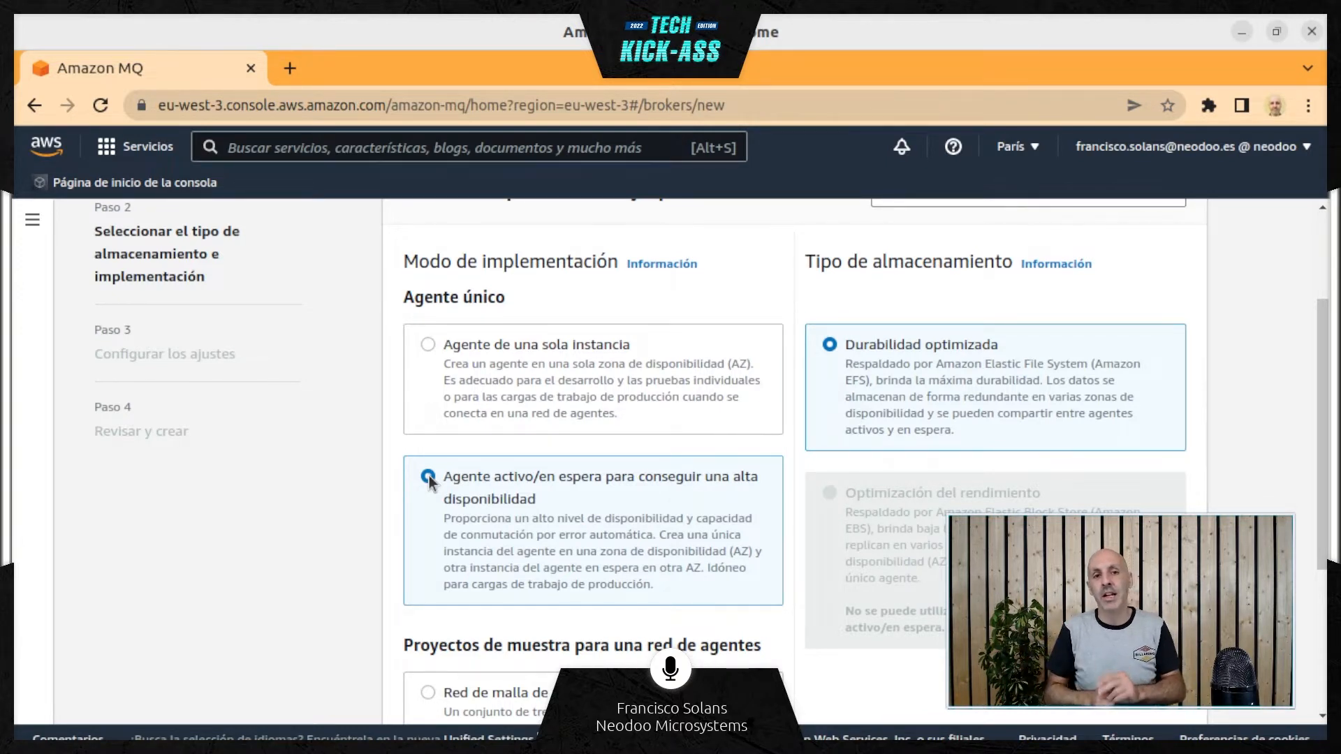
pyautogui.scroll(-2, 387, 560)
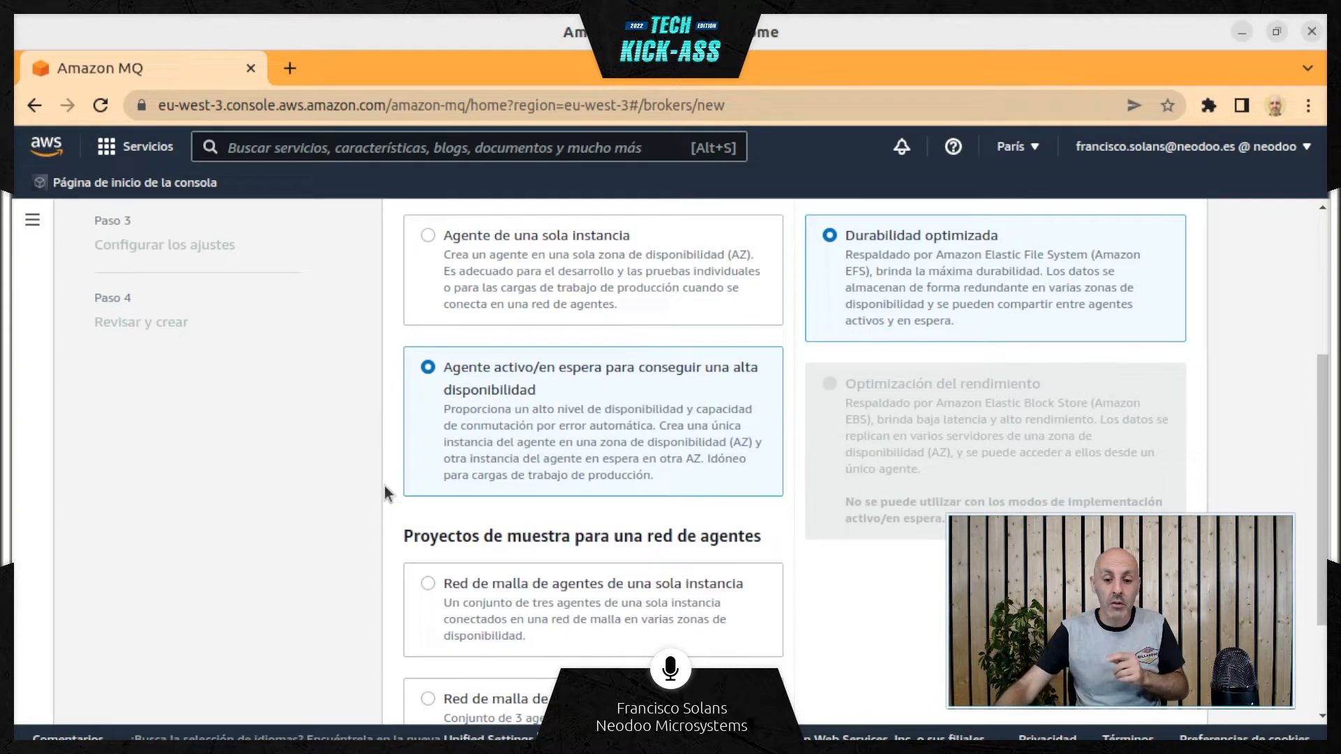
pyautogui.scroll(-2, 383, 485)
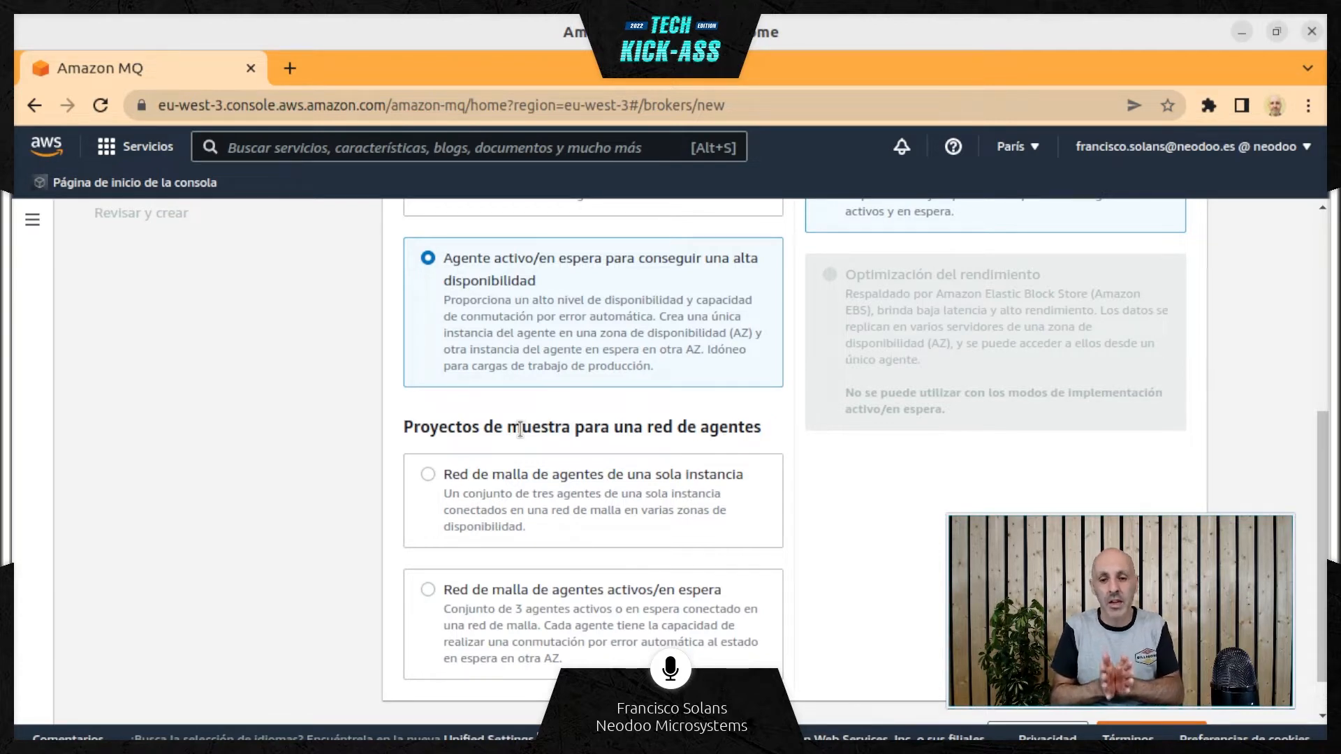
pyautogui.scroll(5, 519, 429)
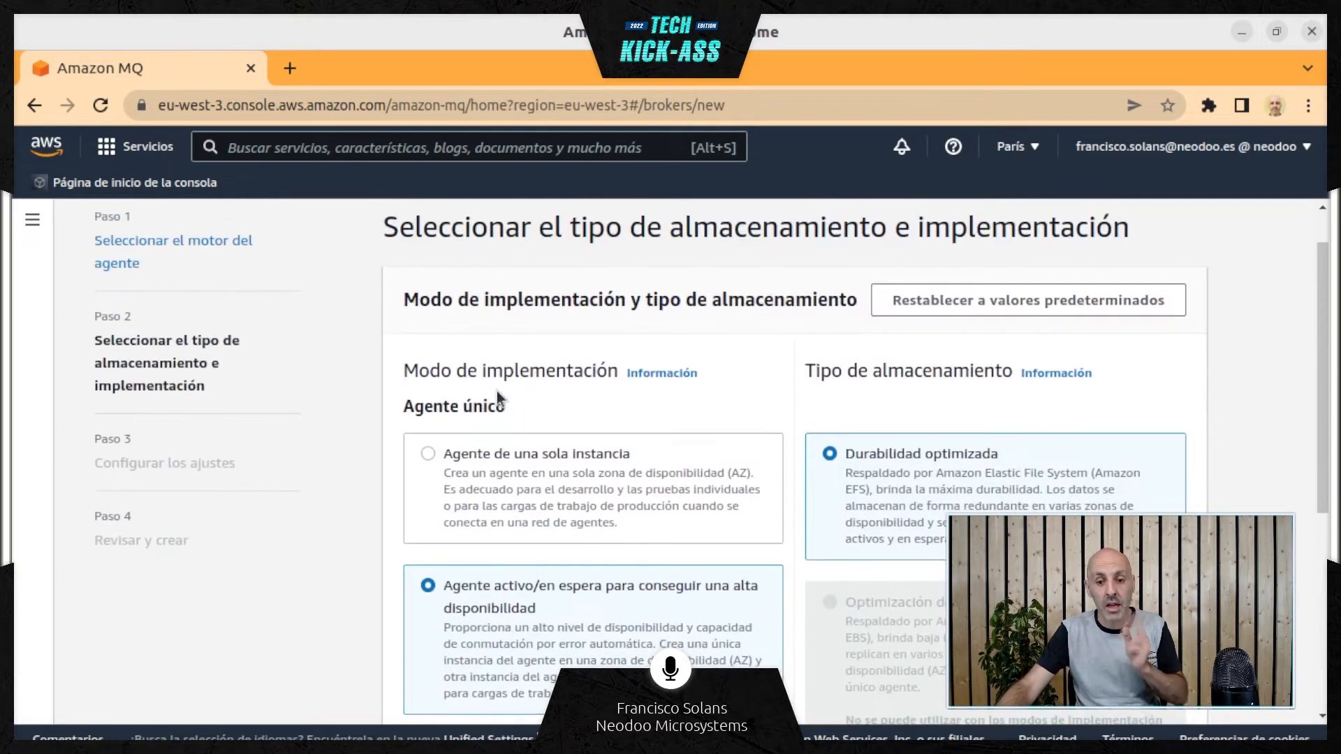
# Choose Agente de una sola instancia as the deployment mode, review the storage types, and continue to the broker settings
pyautogui.click(427, 454)
pyautogui.scroll(-2, 742, 358)
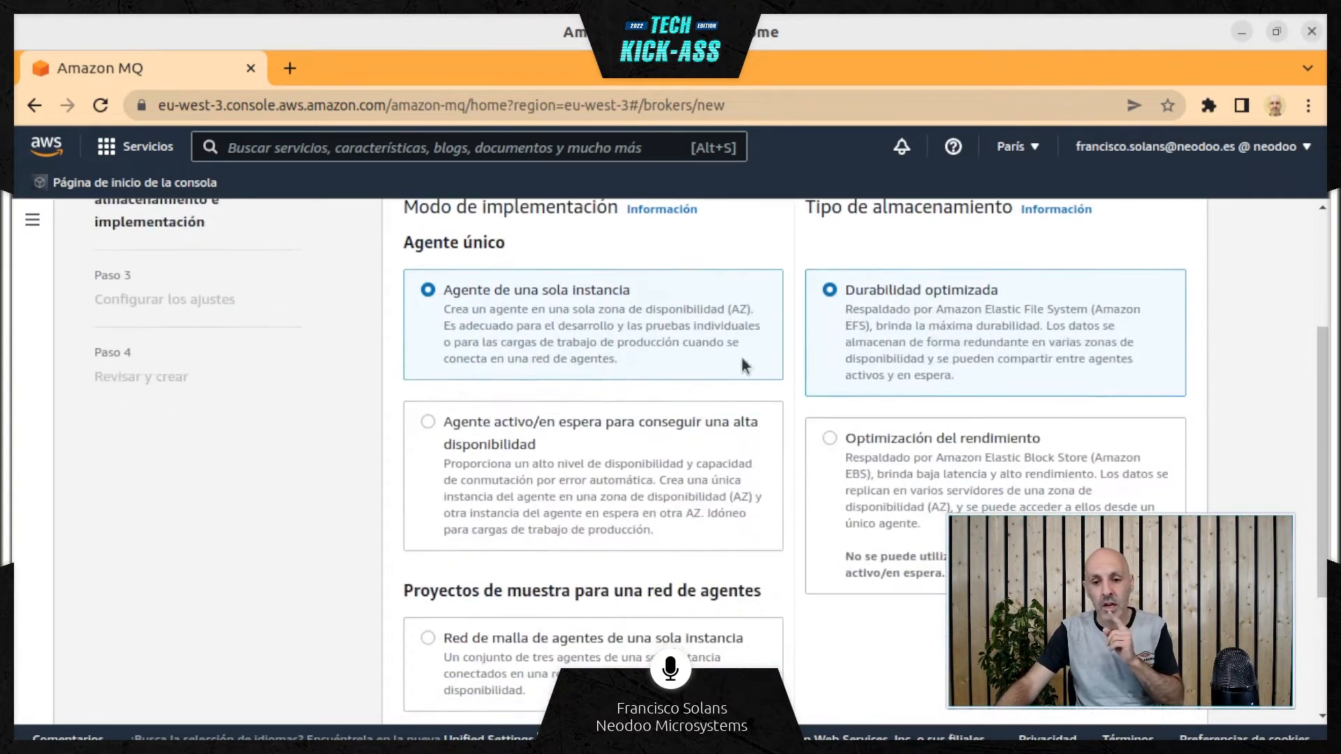
pyautogui.scroll(1, 856, 309)
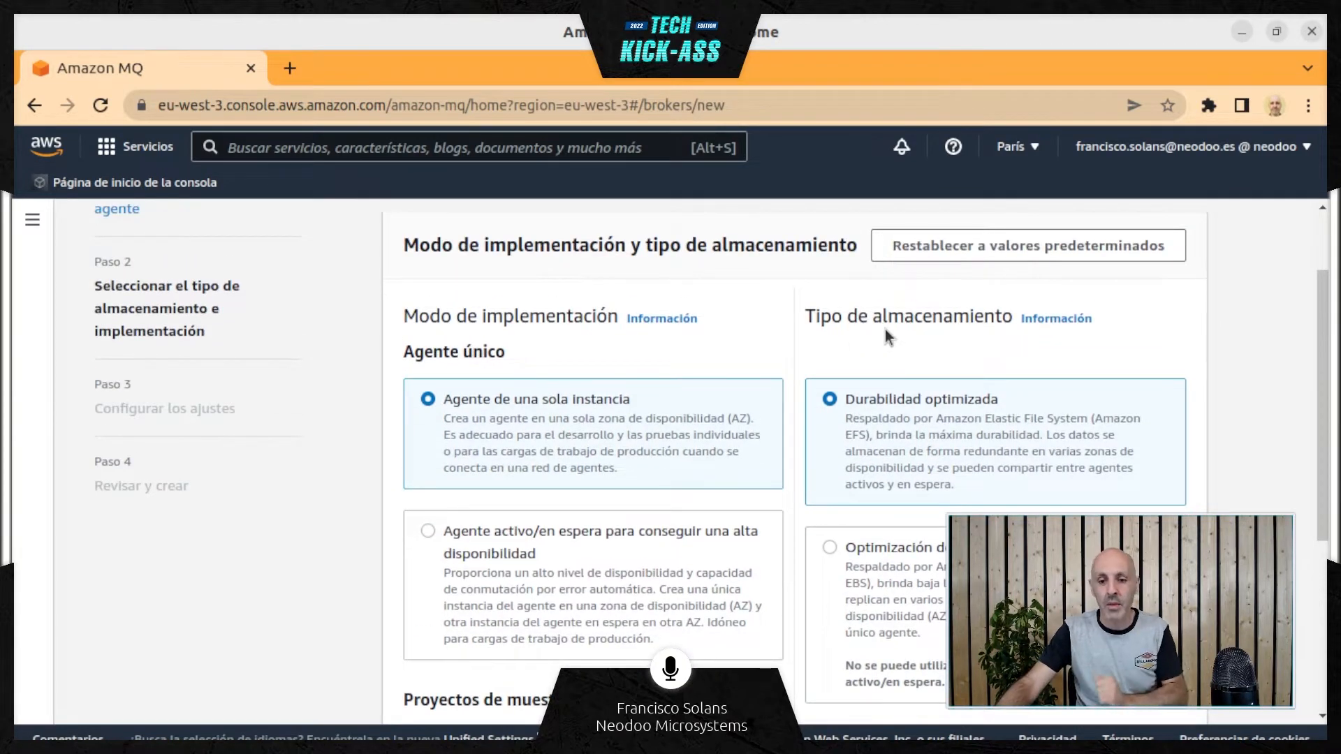
pyautogui.scroll(-1, 884, 336)
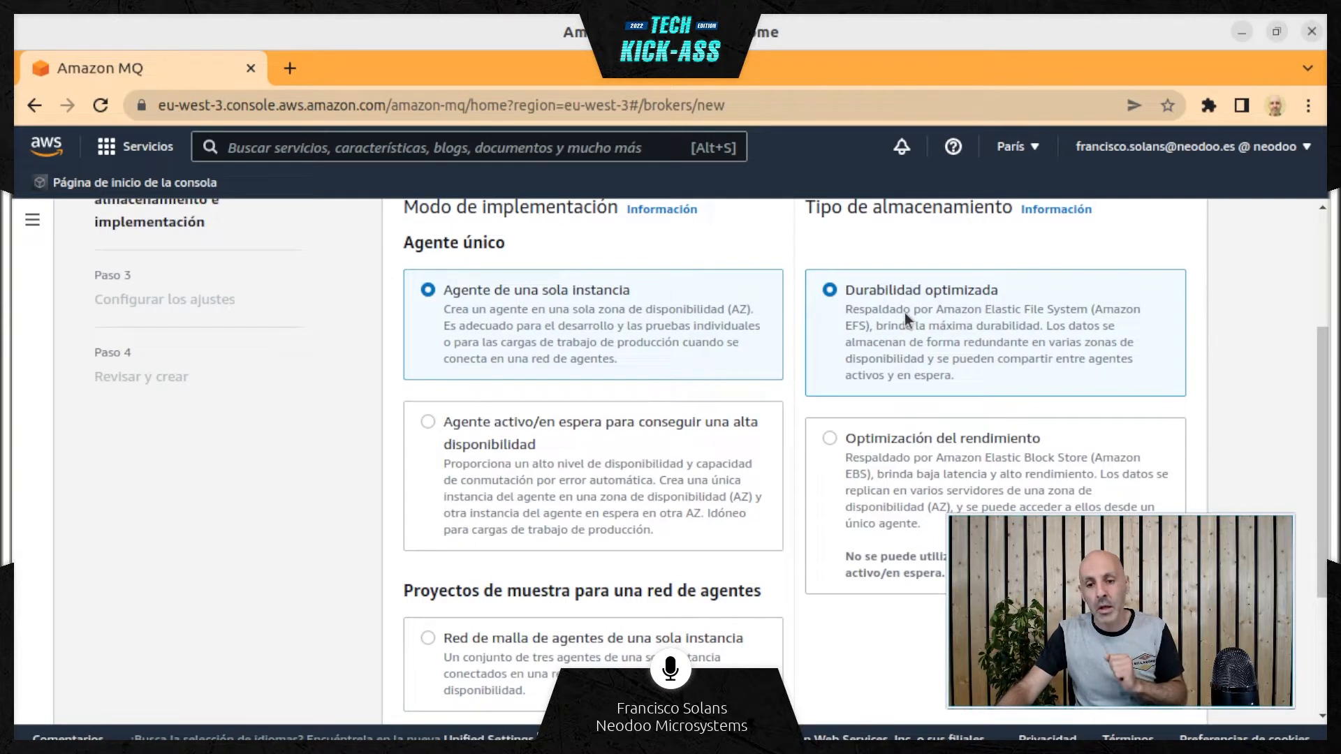
pyautogui.scroll(-1, 937, 307)
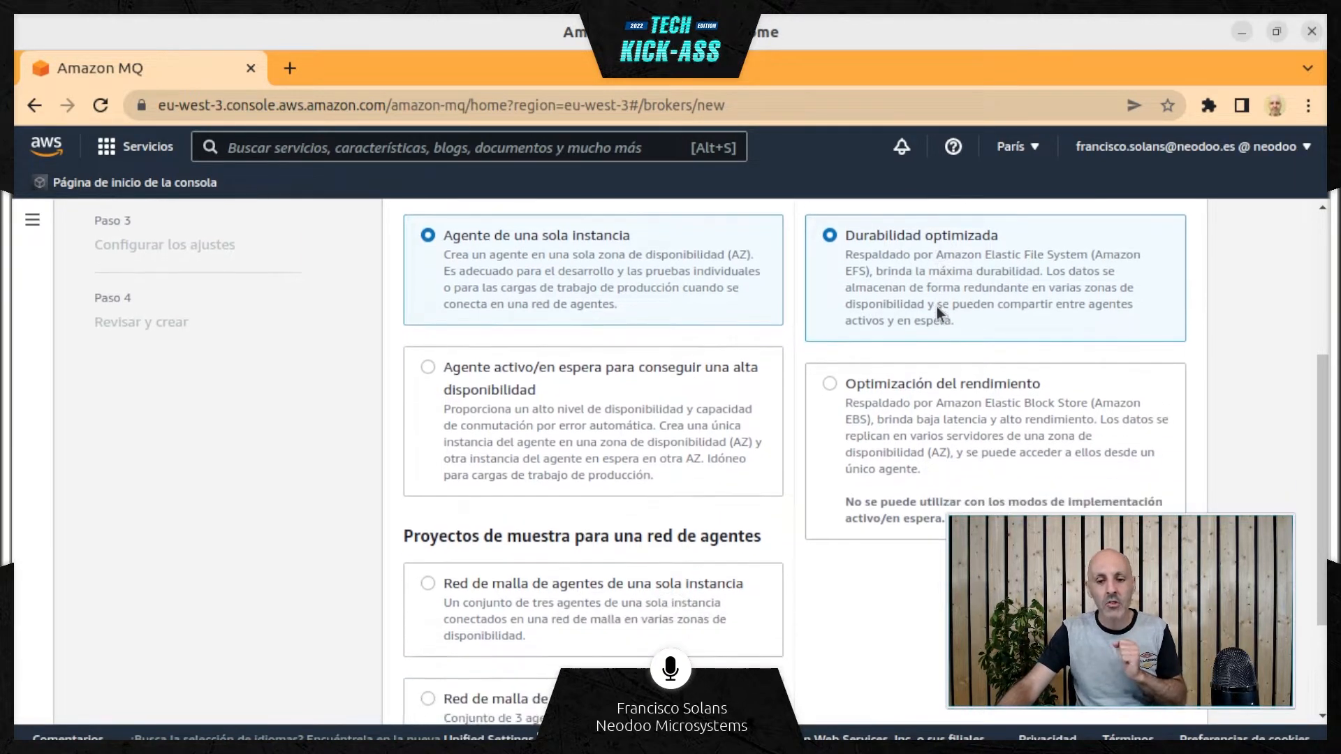
pyautogui.scroll(1, 913, 359)
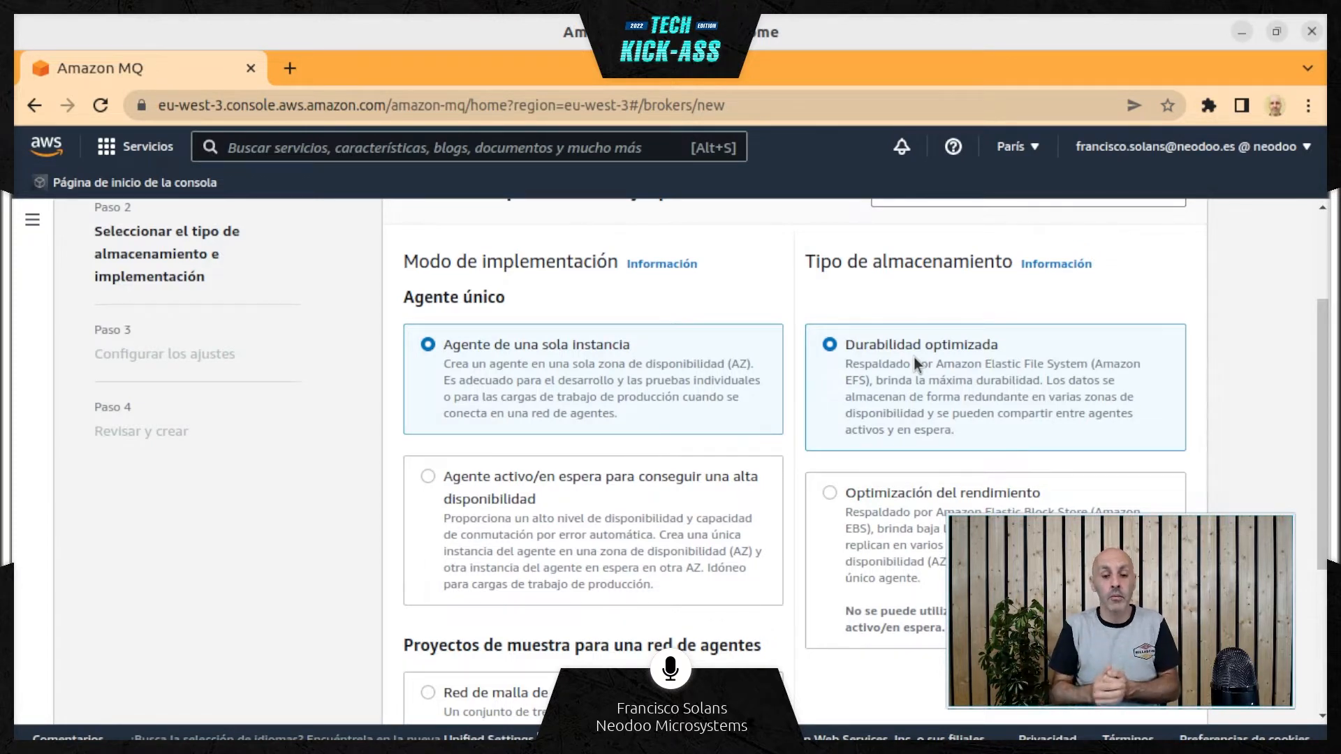
pyautogui.scroll(-1, 1014, 306)
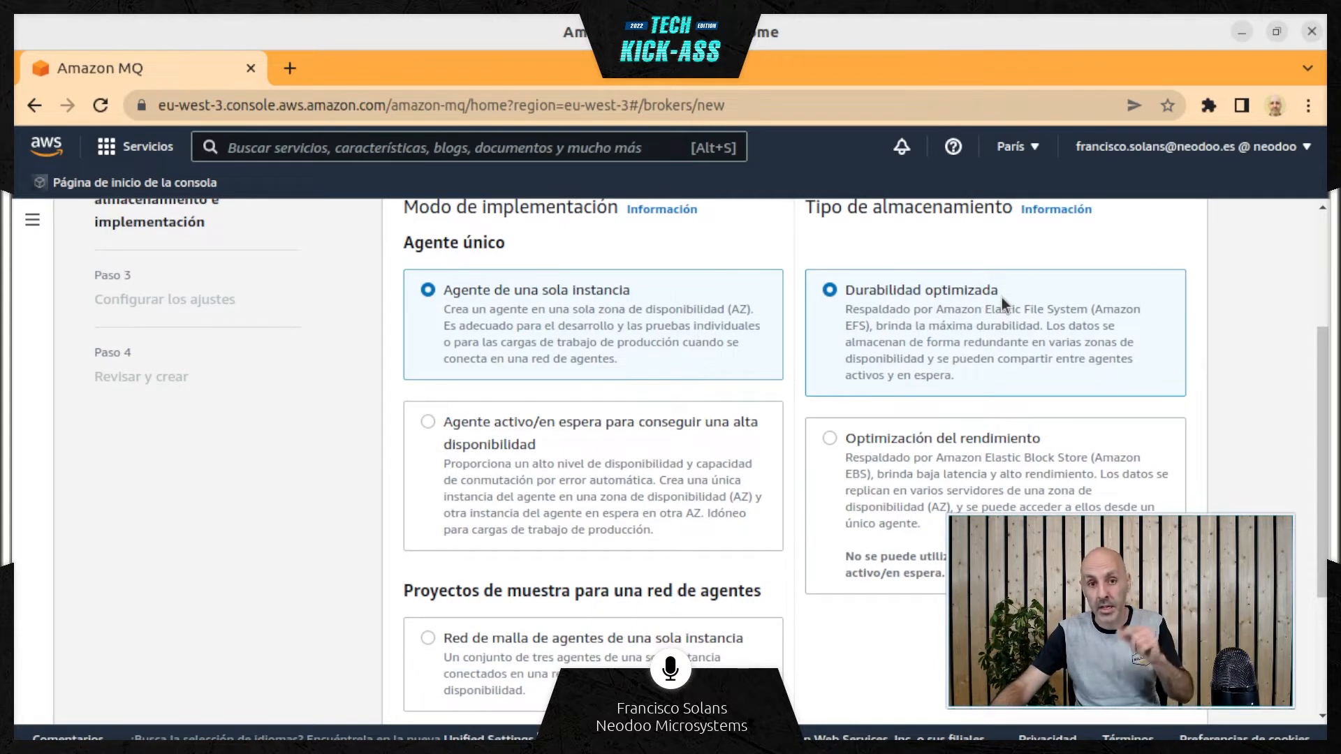
pyautogui.scroll(-2, 1001, 298)
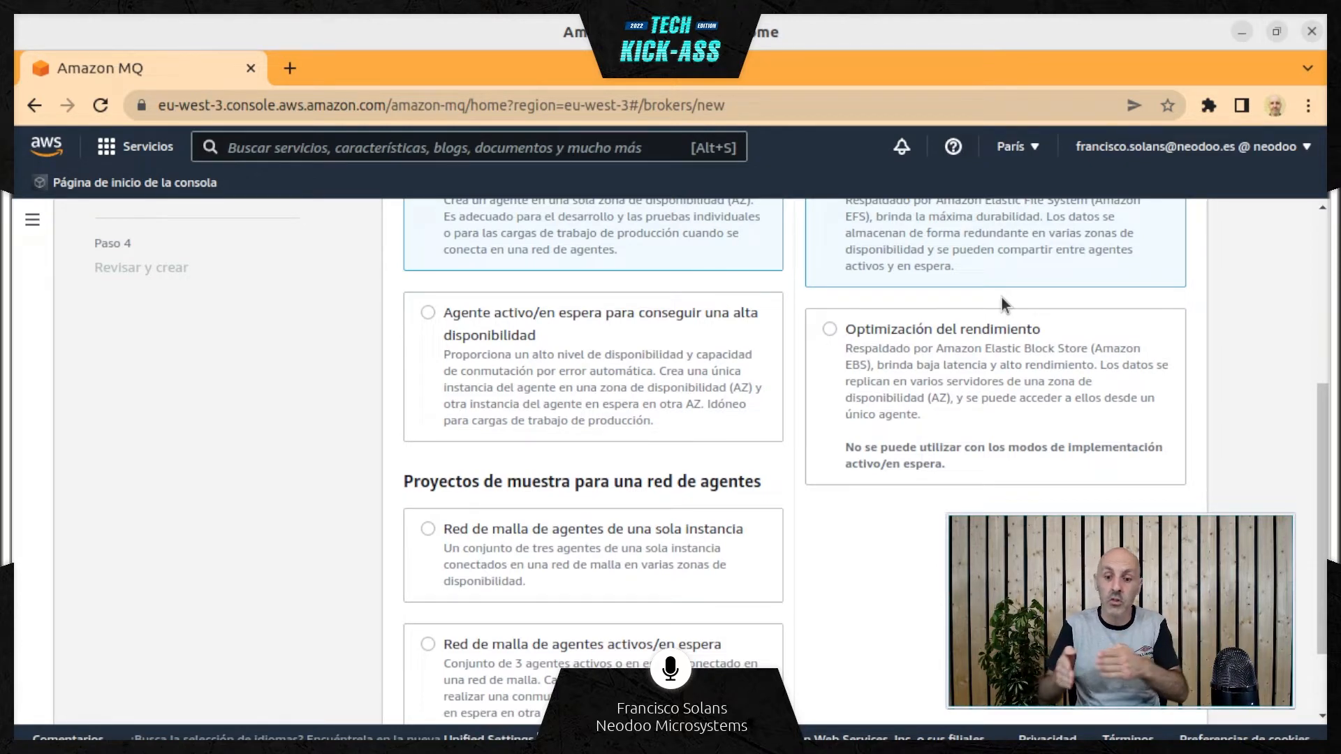
pyautogui.scroll(2, 1002, 297)
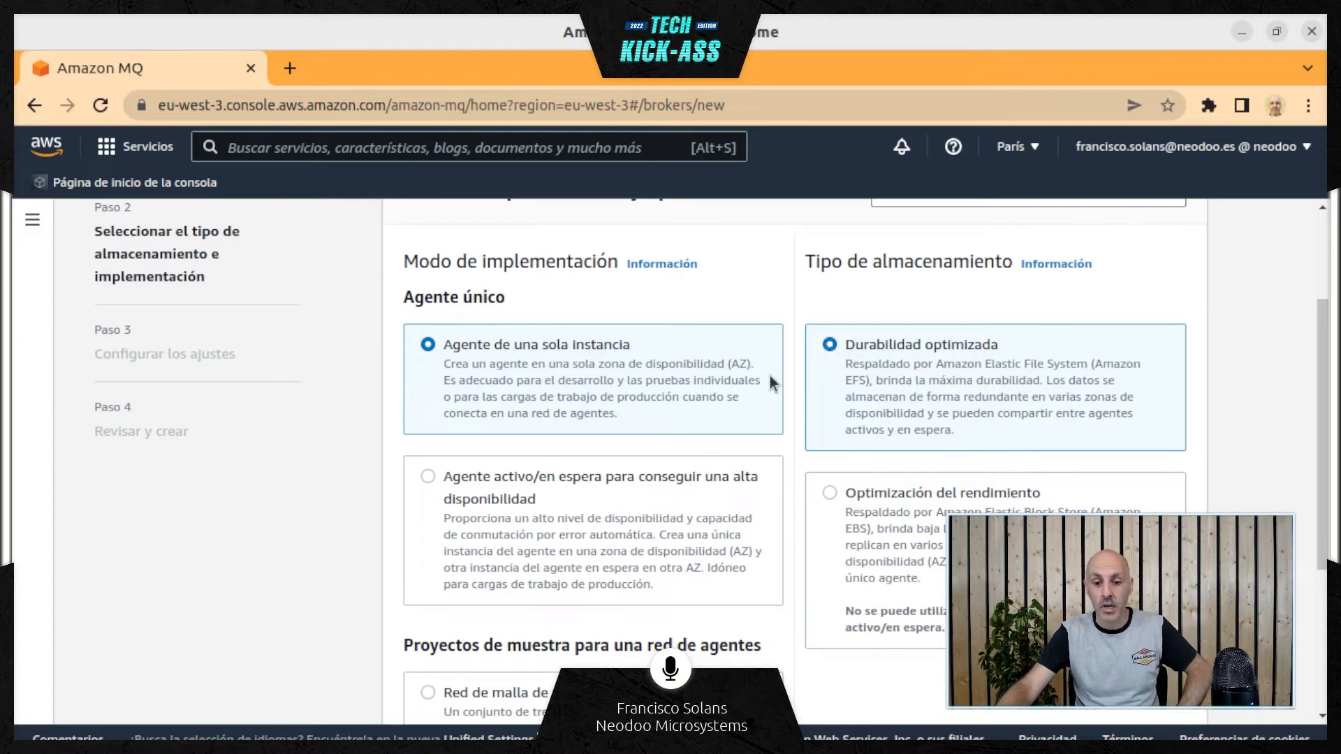
pyautogui.scroll(-4, 770, 375)
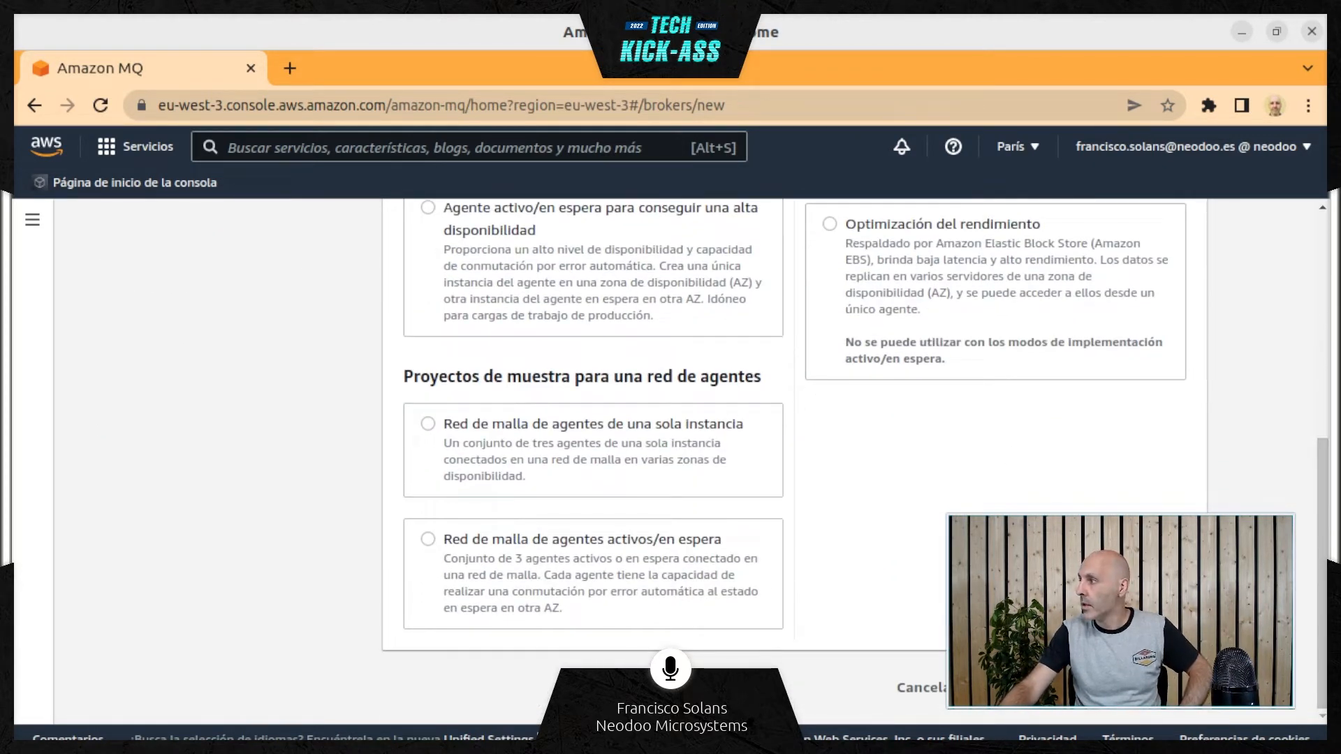
pyautogui.click(1152, 688)
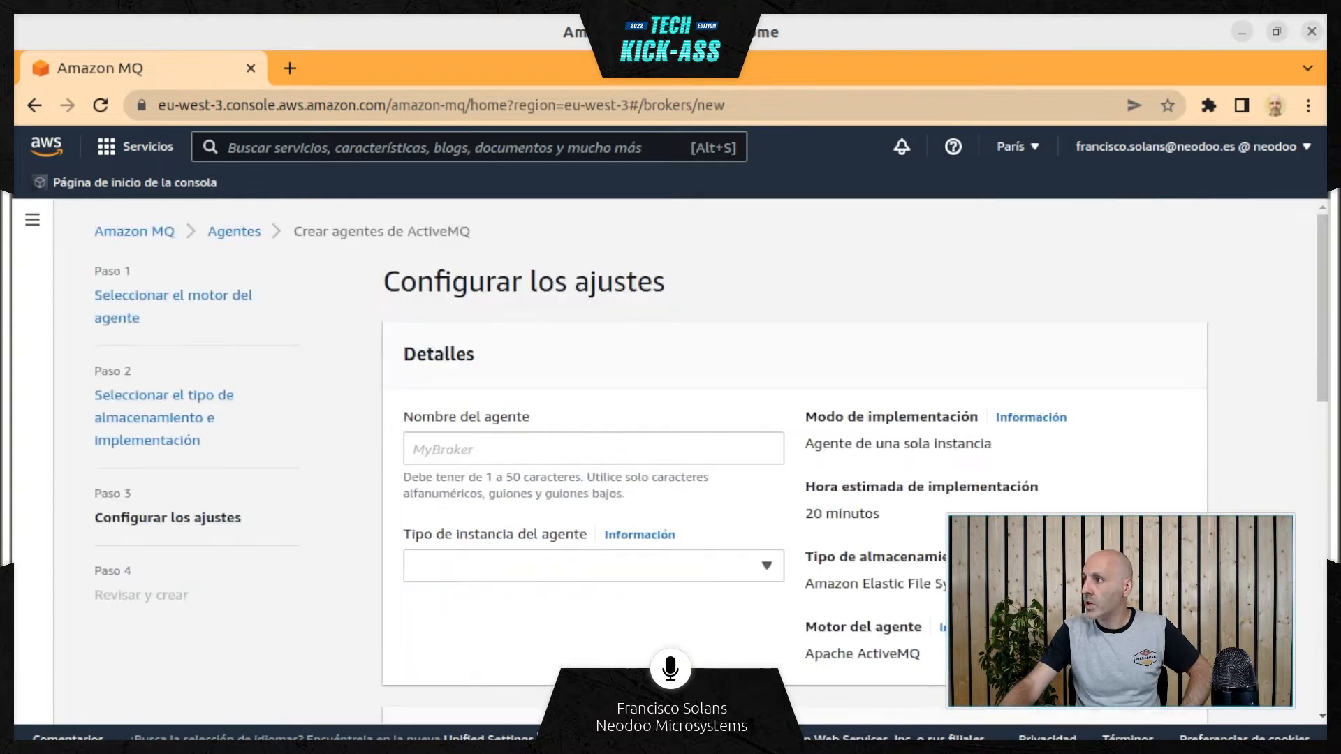
# Name the broker TechkickassBroker
pyautogui.click(493, 444)
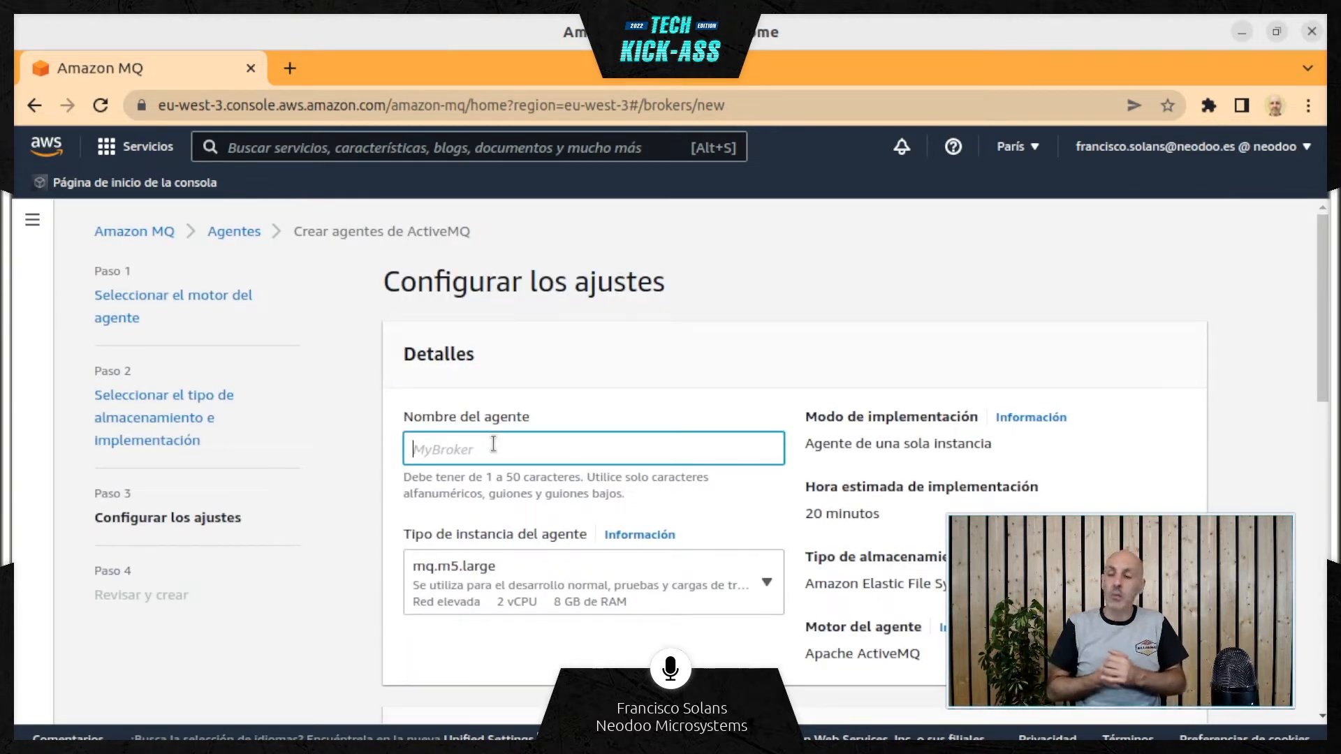
pyautogui.write('Tec')
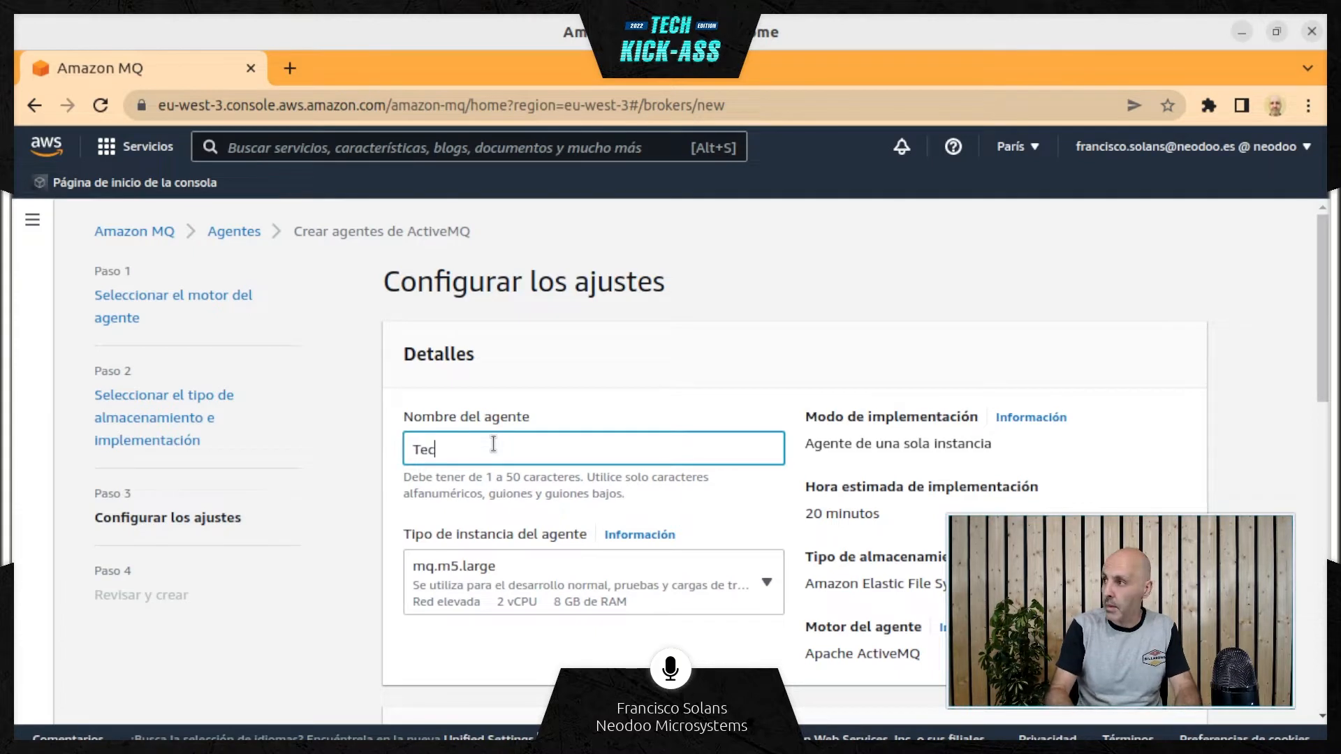
pyautogui.write('h')
pyautogui.press('BackSpace')
pyautogui.write('h')
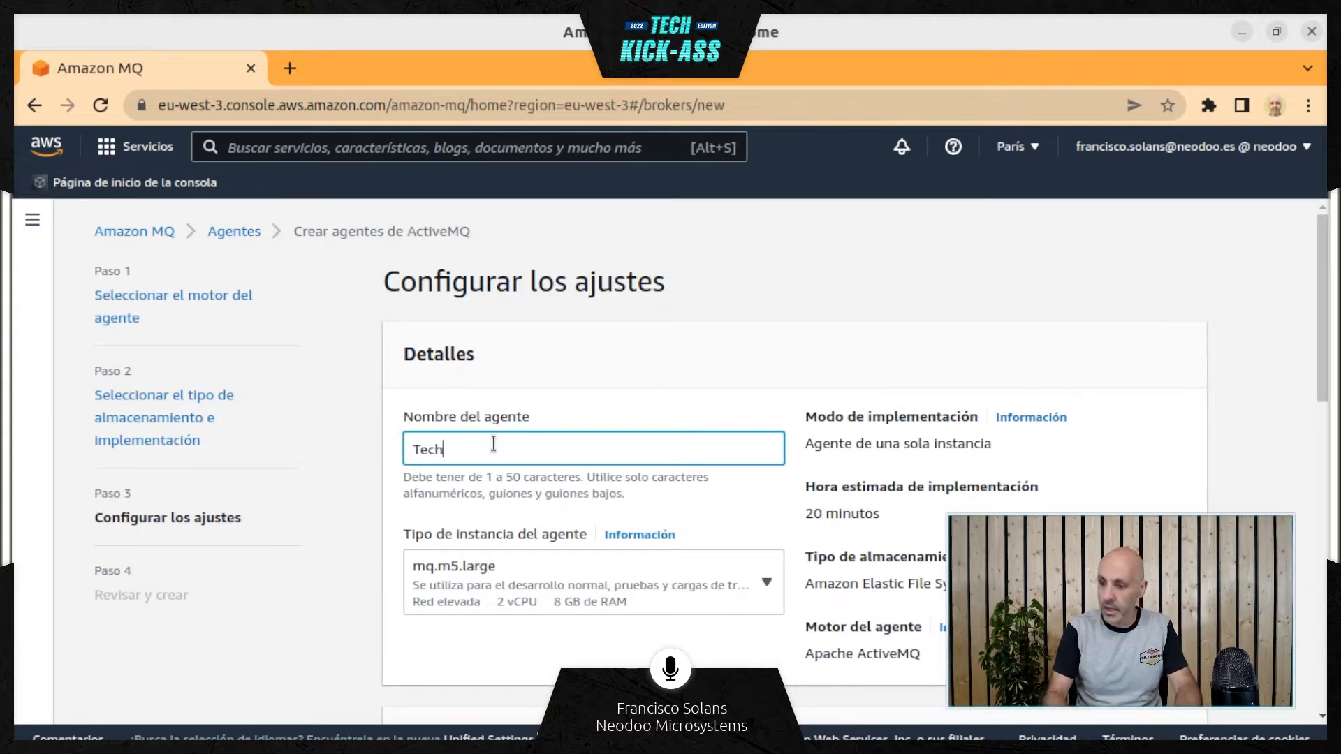
pyautogui.write('kickass20')
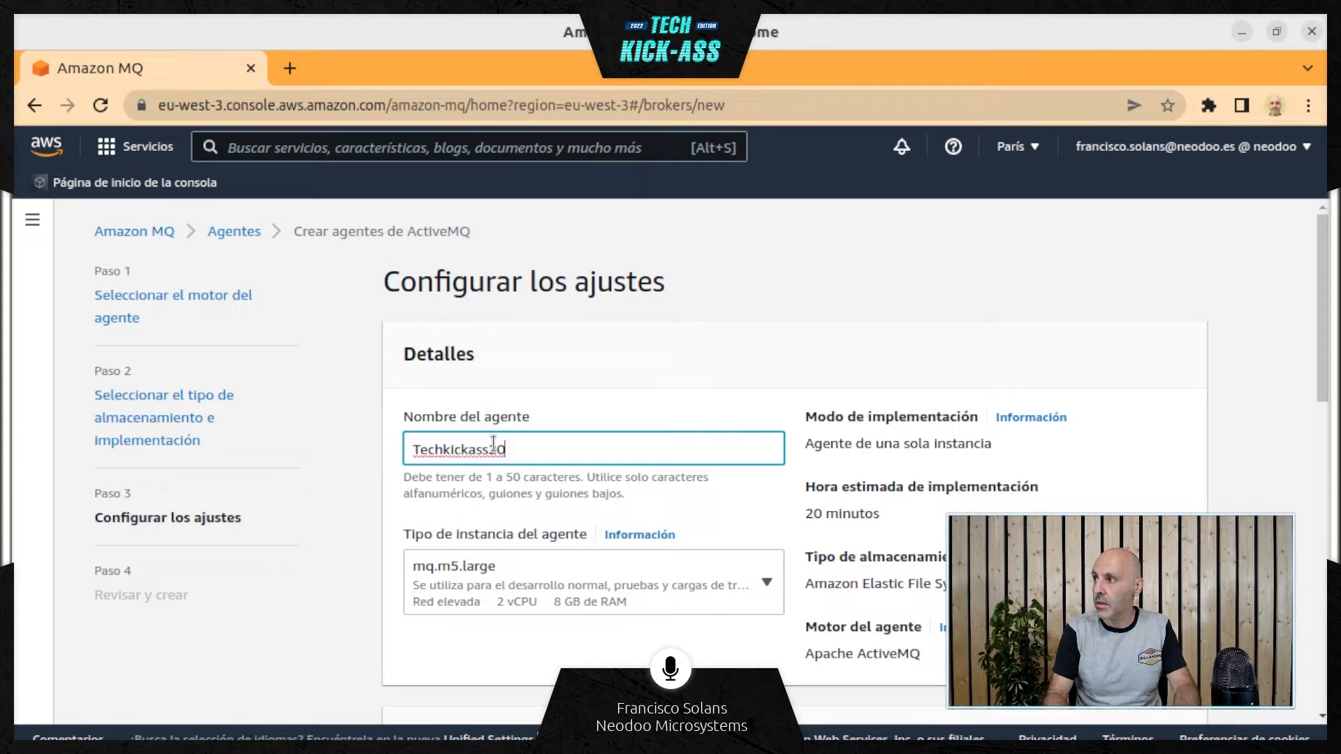
pyautogui.press('BackSpace')
pyautogui.press('BackSpace')
pyautogui.write('broker')
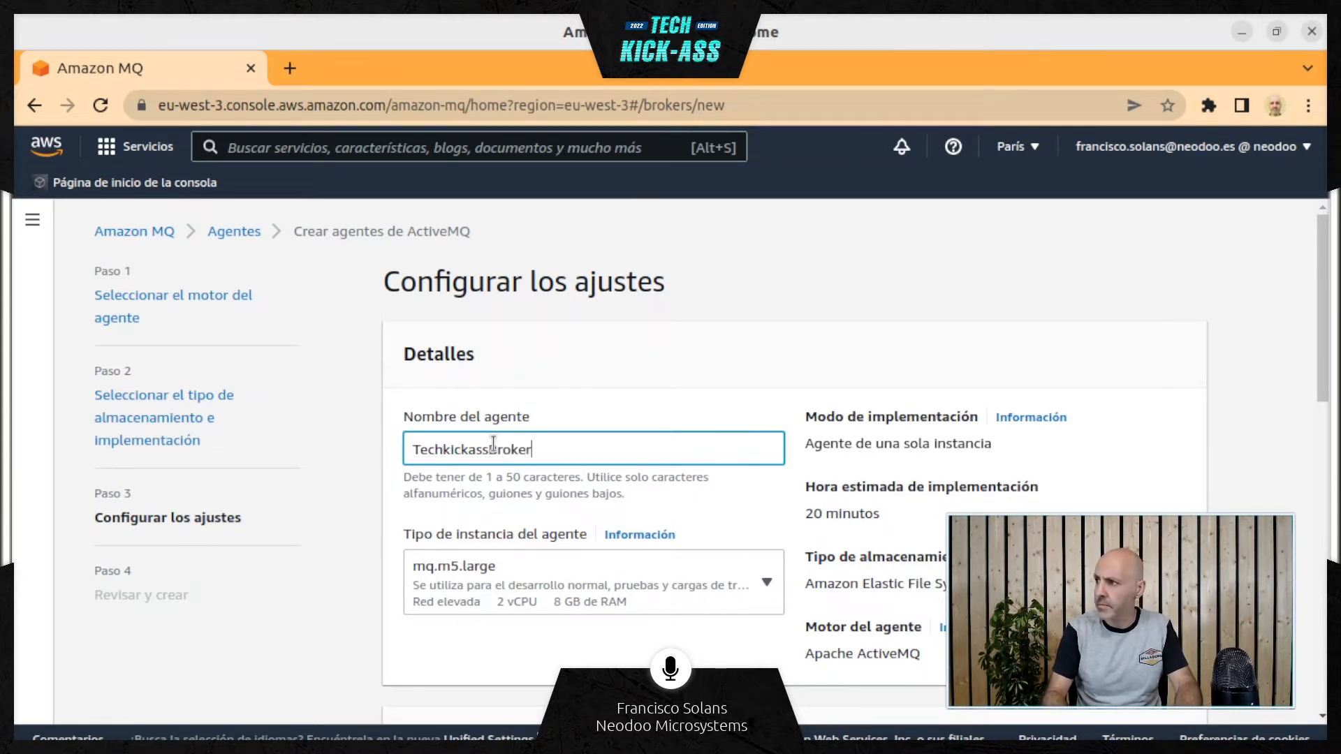
# Review the available broker instance types and set the type to mq.t3.micro
pyautogui.scroll(-2, 489, 510)
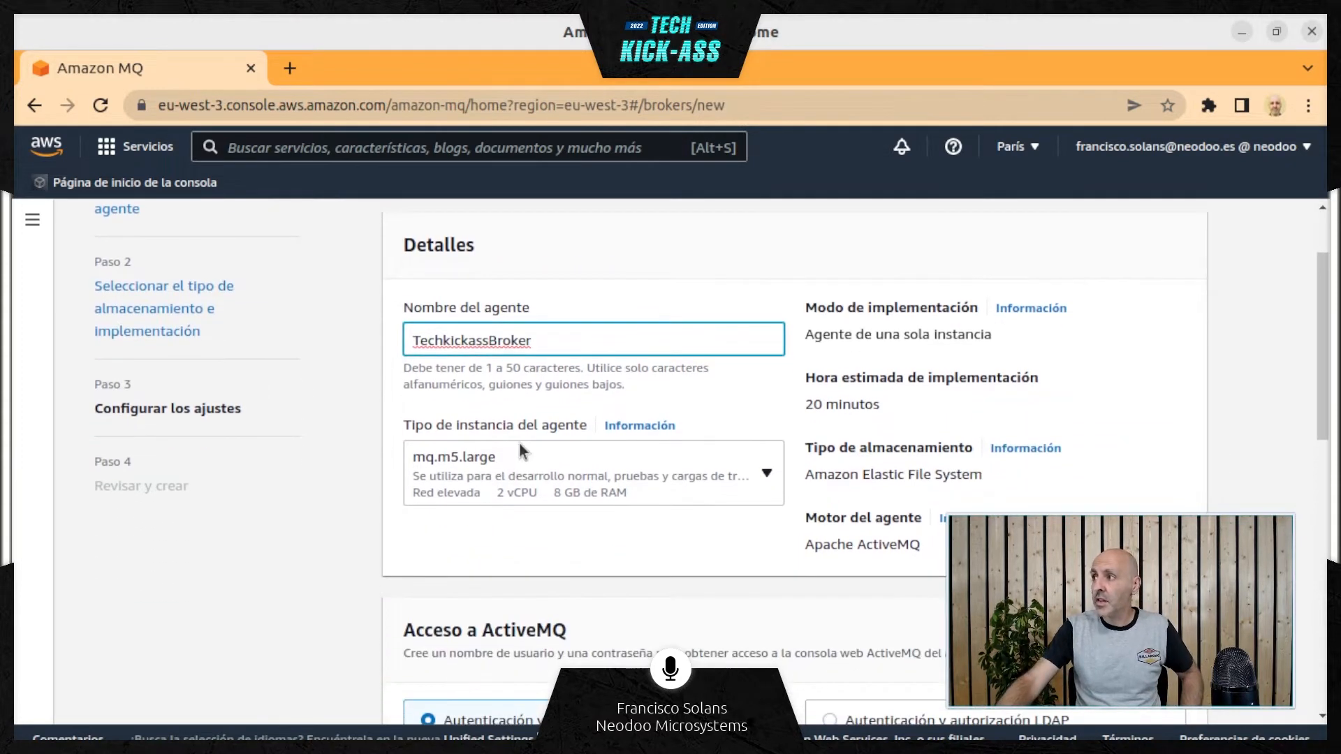
pyautogui.click(514, 493)
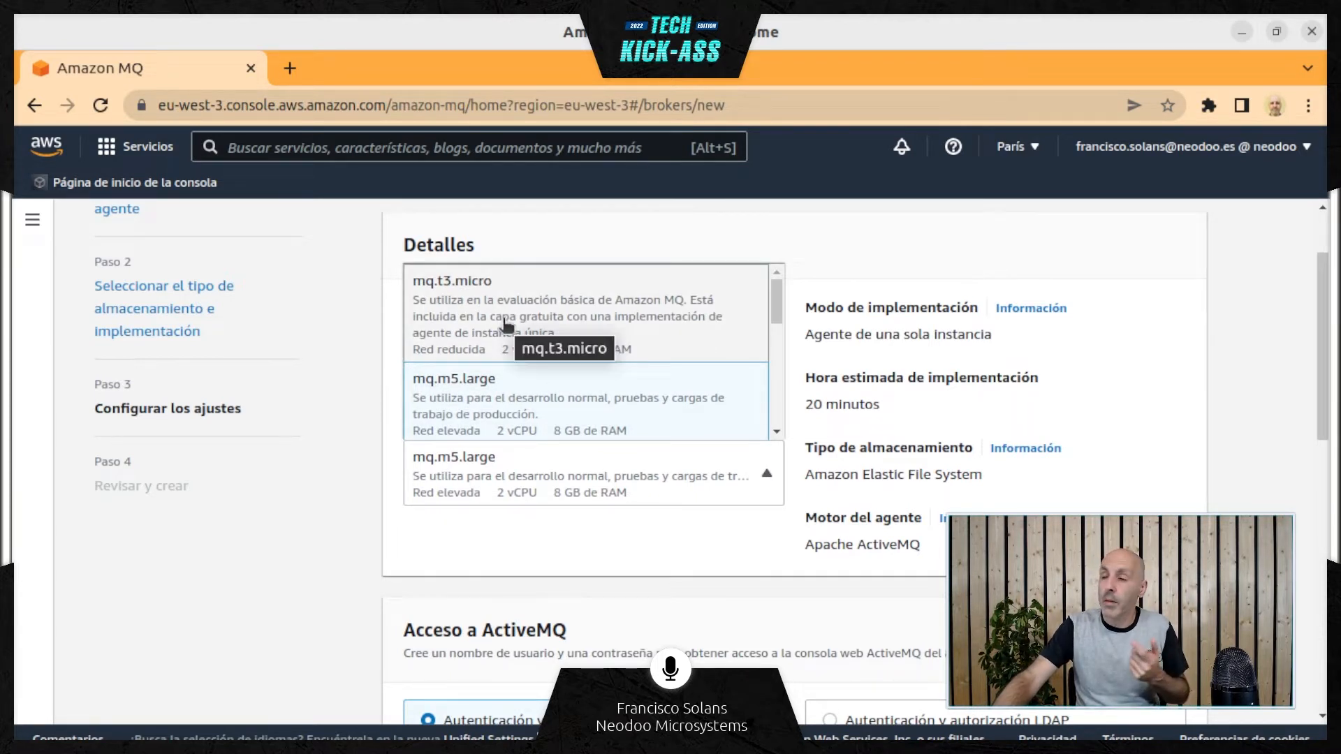
pyautogui.scroll(-1, 503, 323)
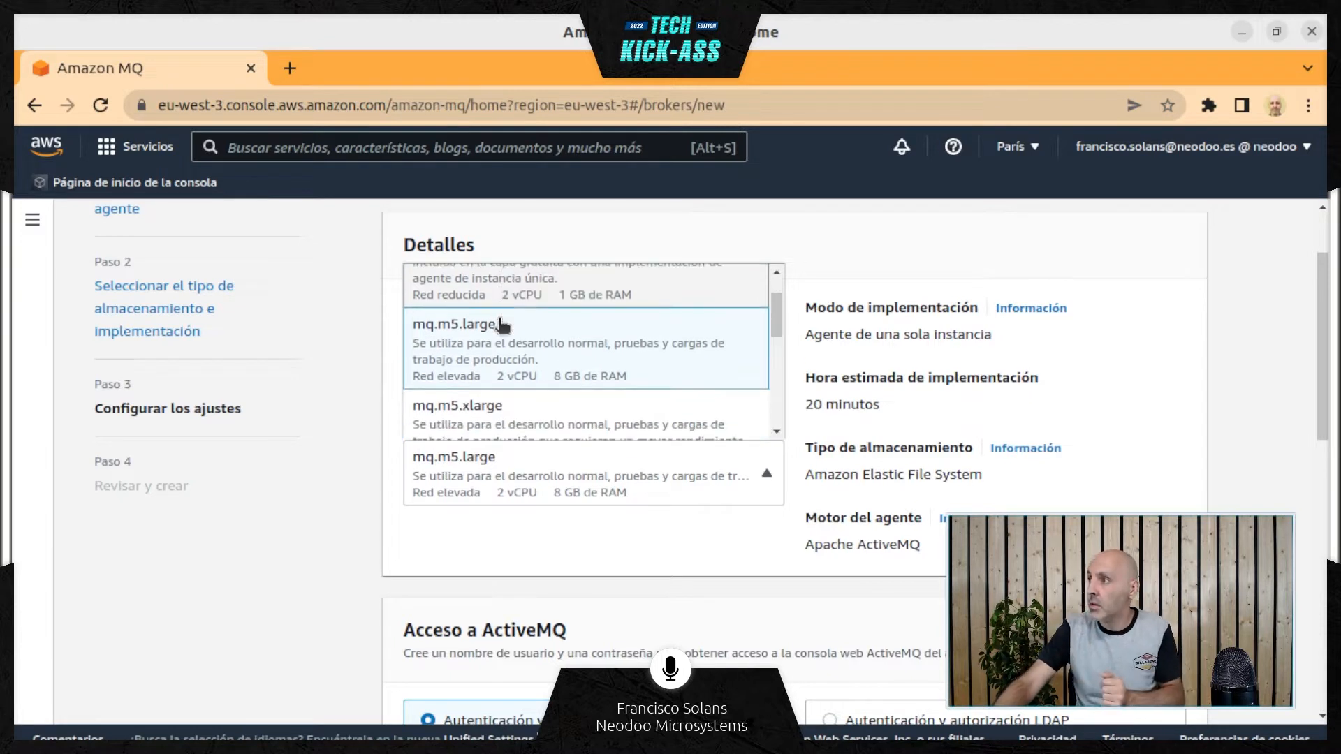
pyautogui.scroll(-4, 500, 325)
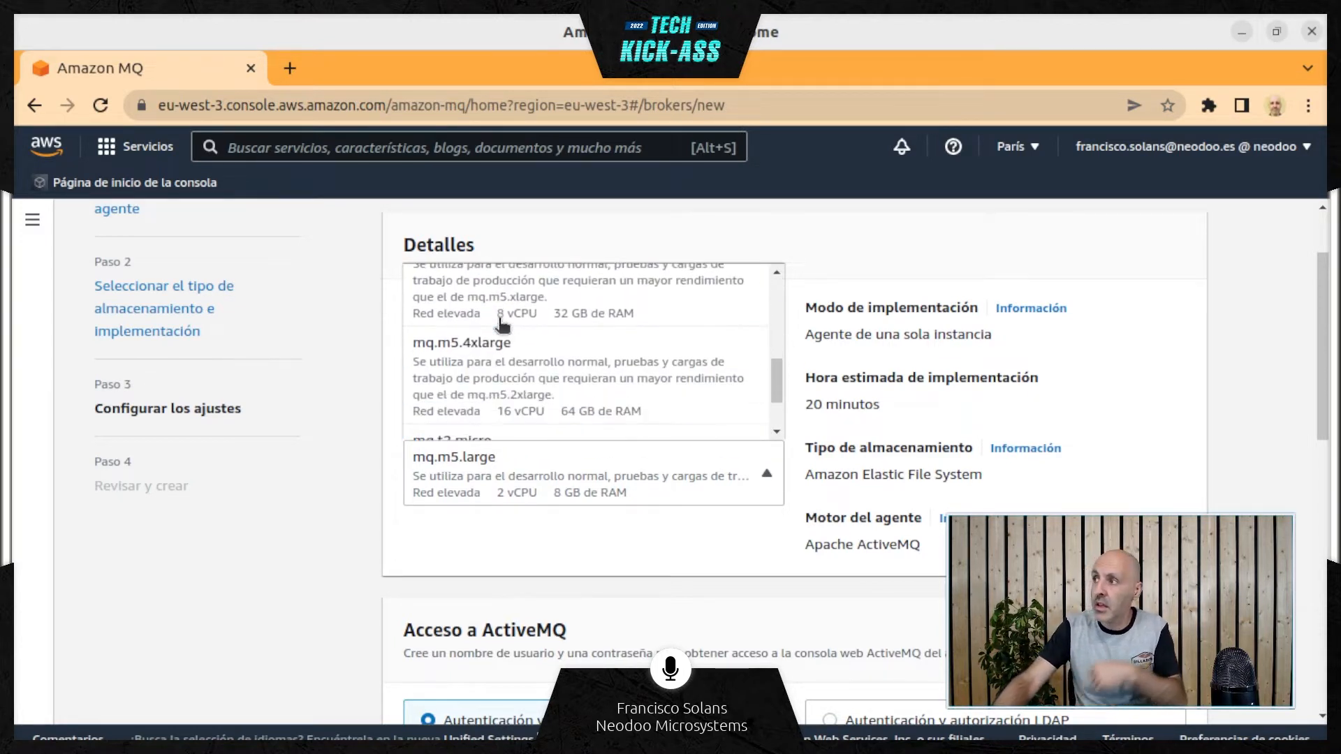
pyautogui.scroll(-1, 501, 324)
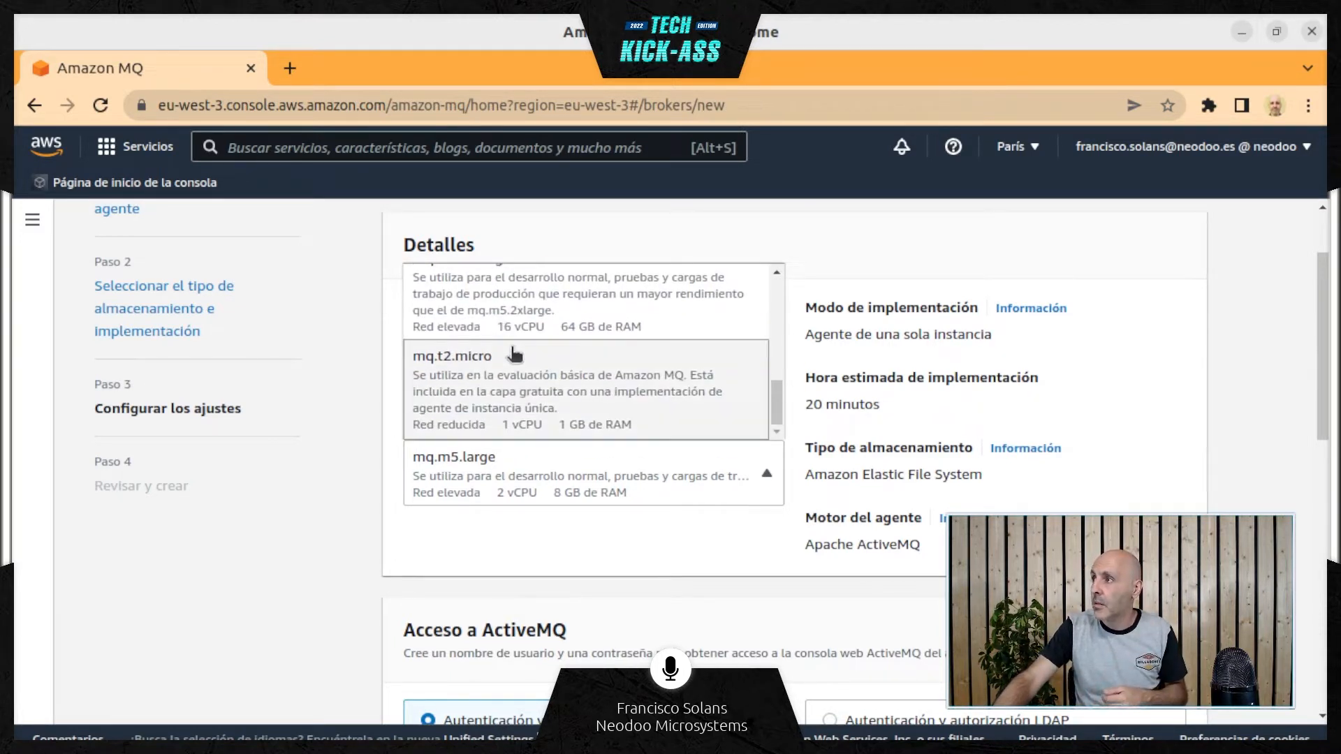
pyautogui.scroll(6, 515, 356)
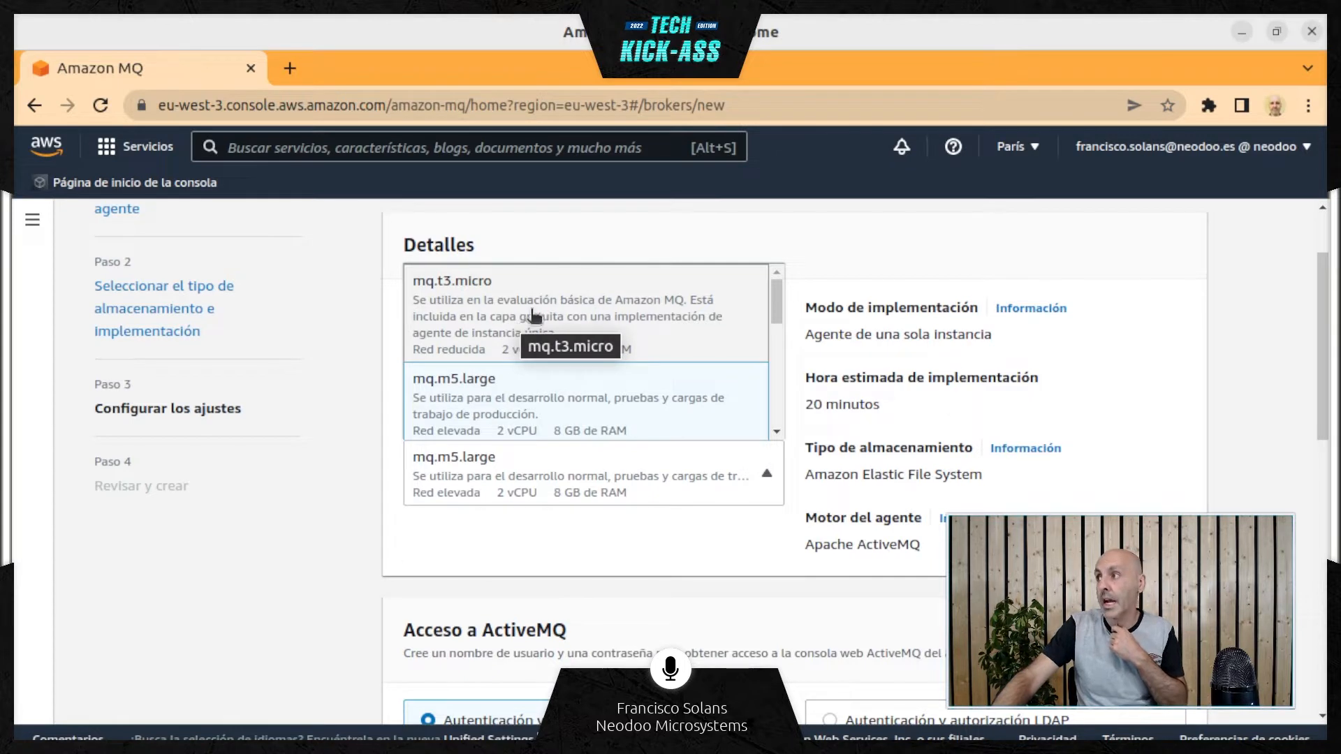
pyautogui.click(629, 319)
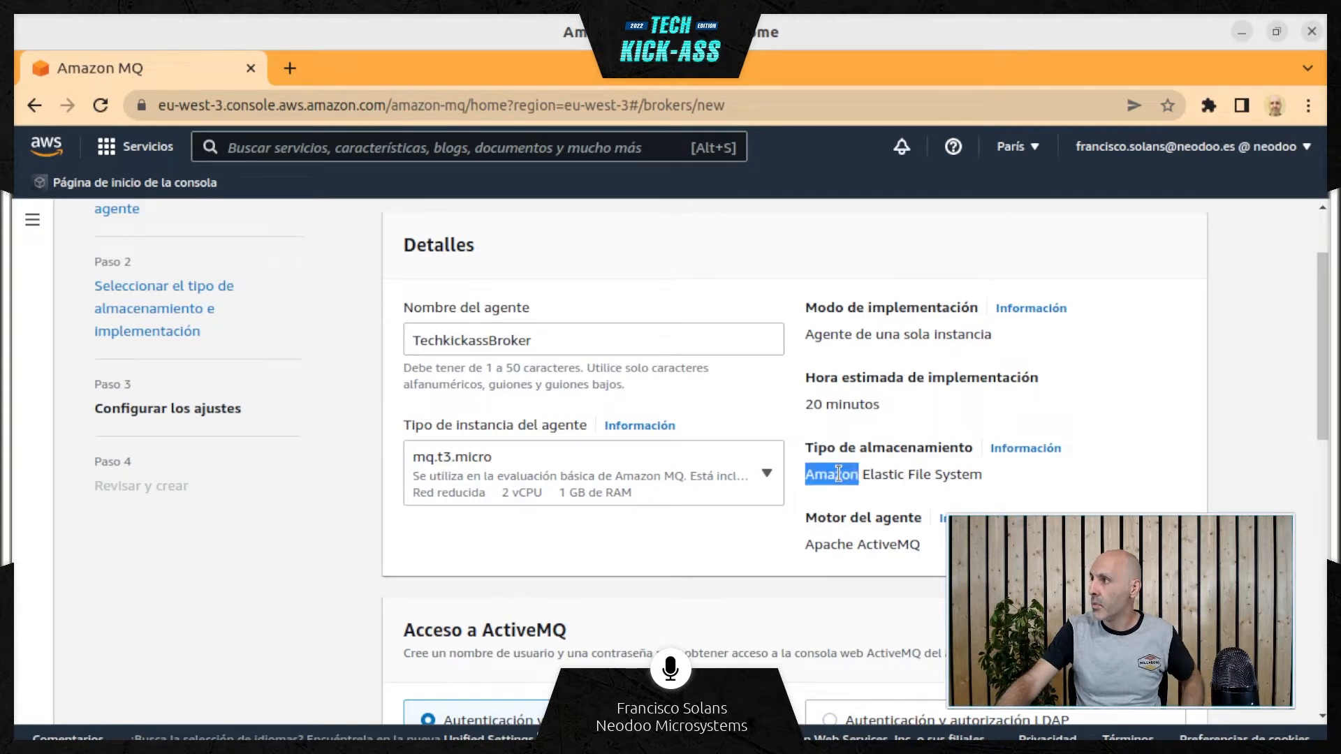
# Return to the deployment and storage stage and change the storage type to Optimización del rendimiento
pyautogui.tripleClick(839, 475)
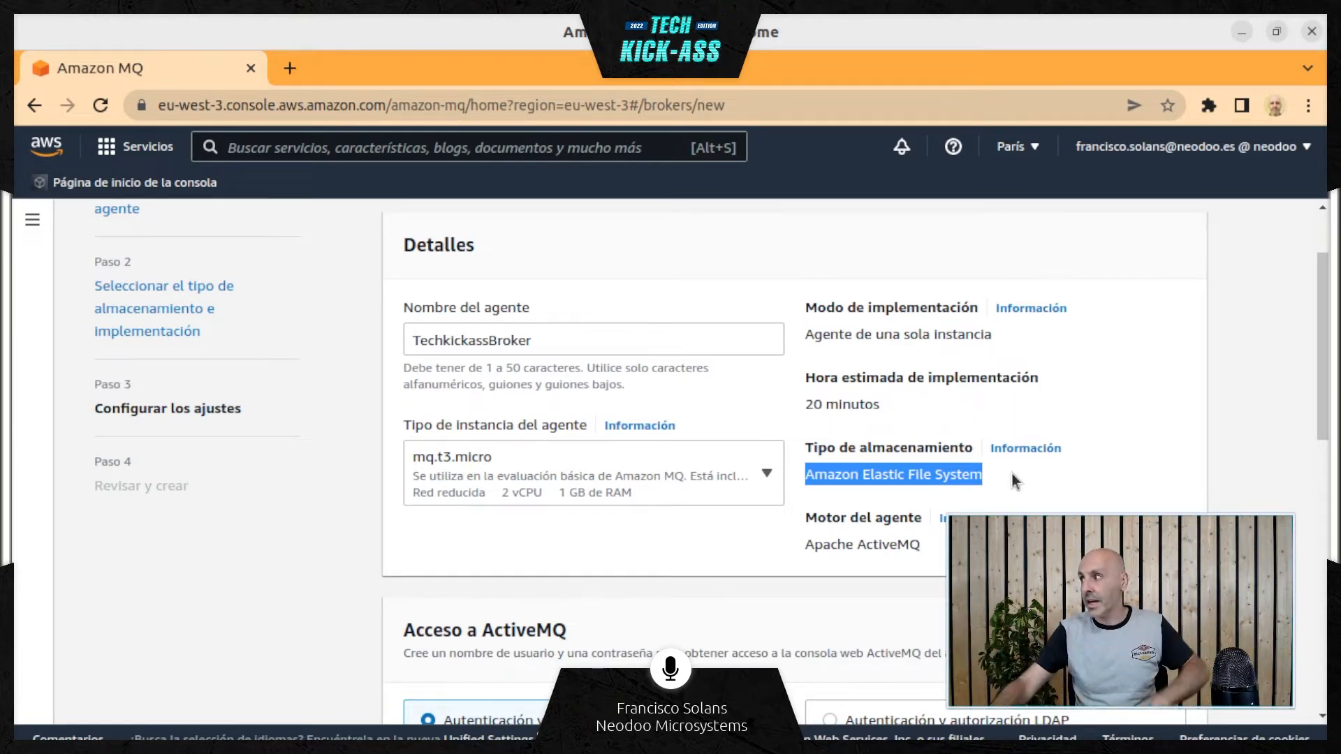
pyautogui.scroll(-10, 949, 362)
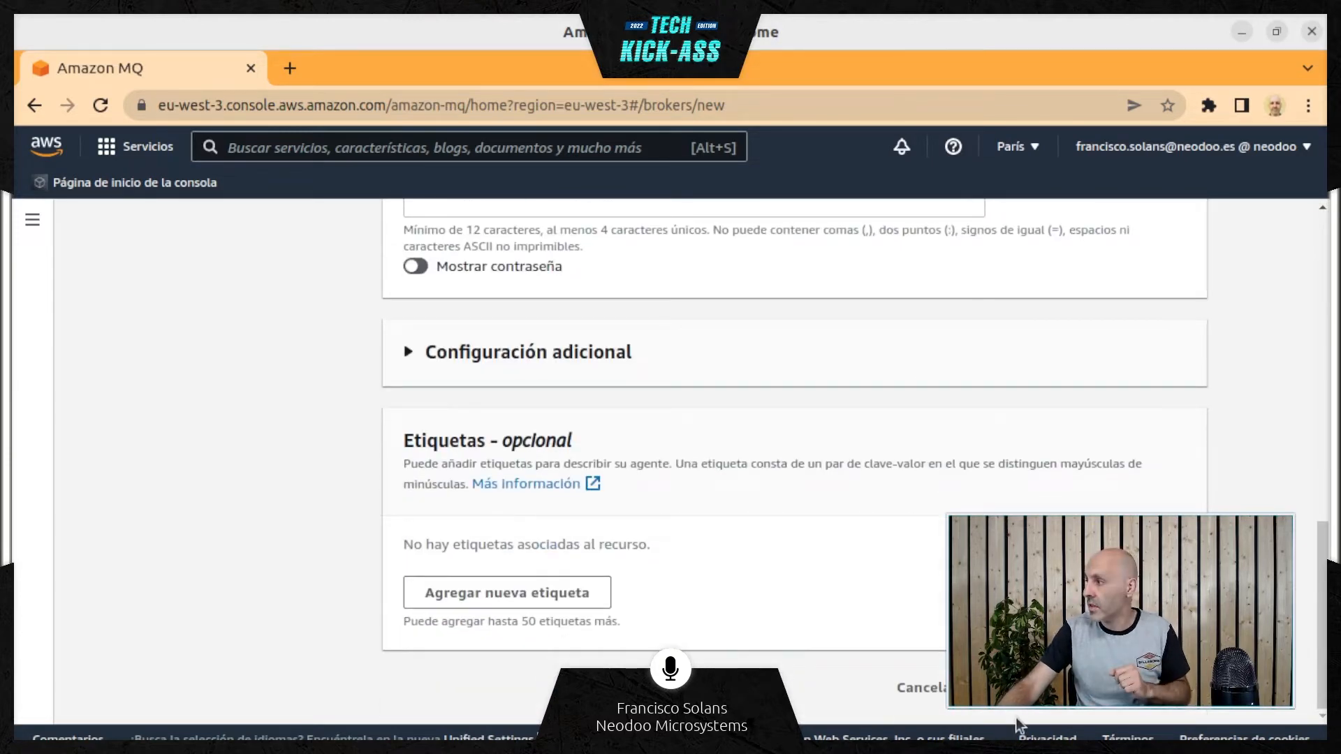
pyautogui.click(1038, 695)
pyautogui.scroll(-2, 855, 578)
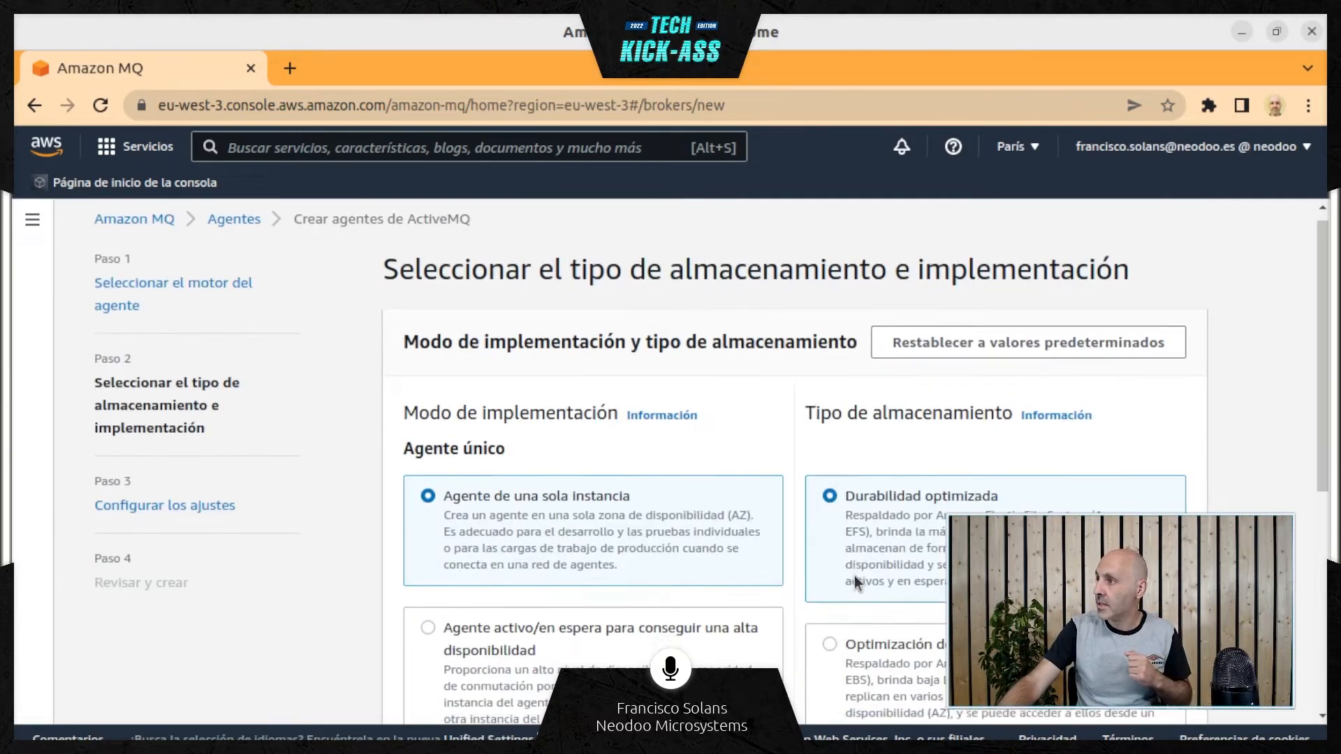
pyautogui.click(829, 495)
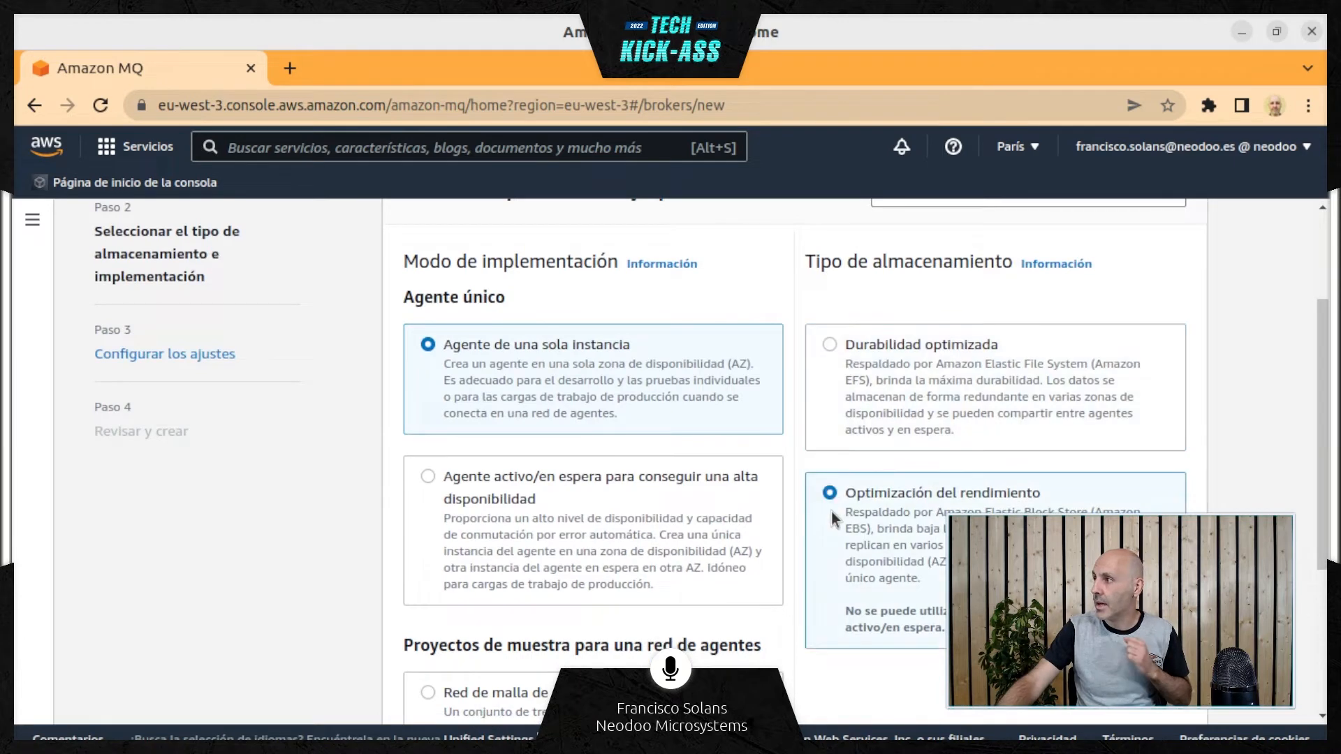
# Continue to the broker settings with the chosen storage type and check the storage entry in the details
pyautogui.scroll(-4, 845, 523)
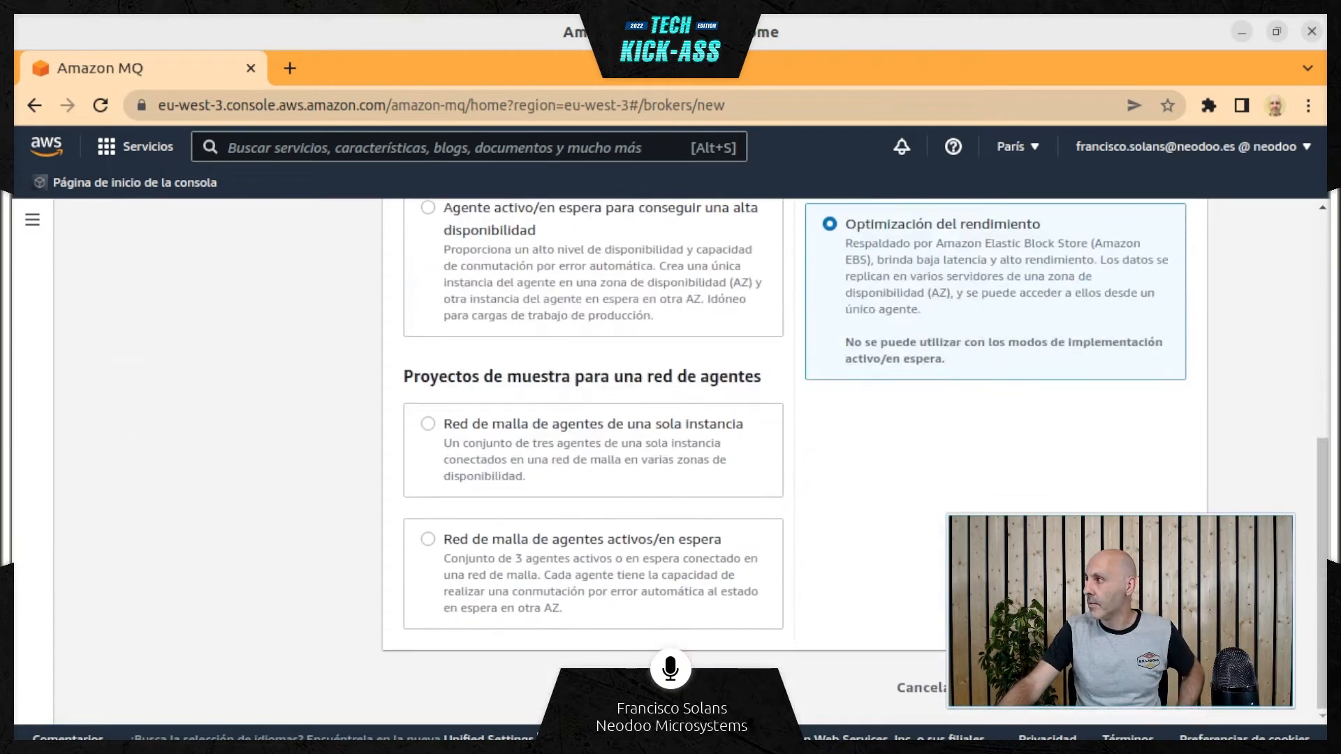
pyautogui.click(1156, 688)
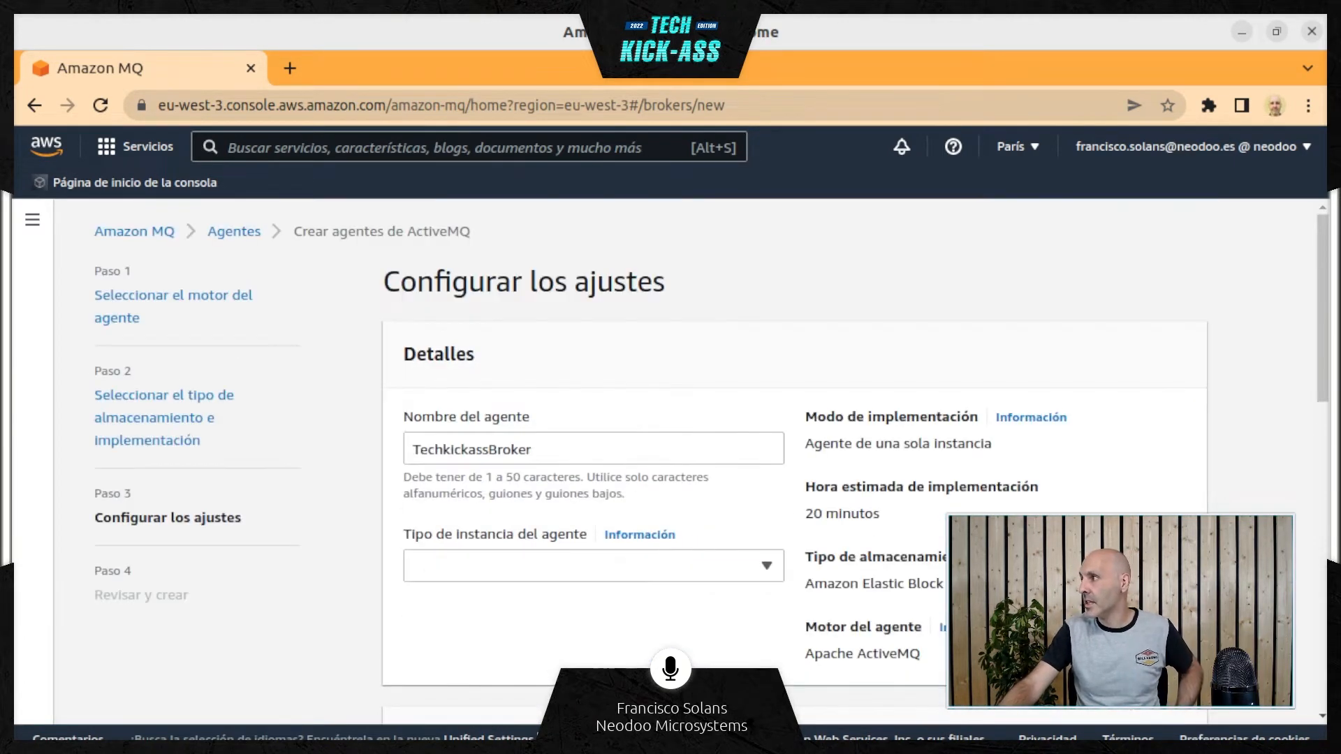
pyautogui.tripleClick(859, 590)
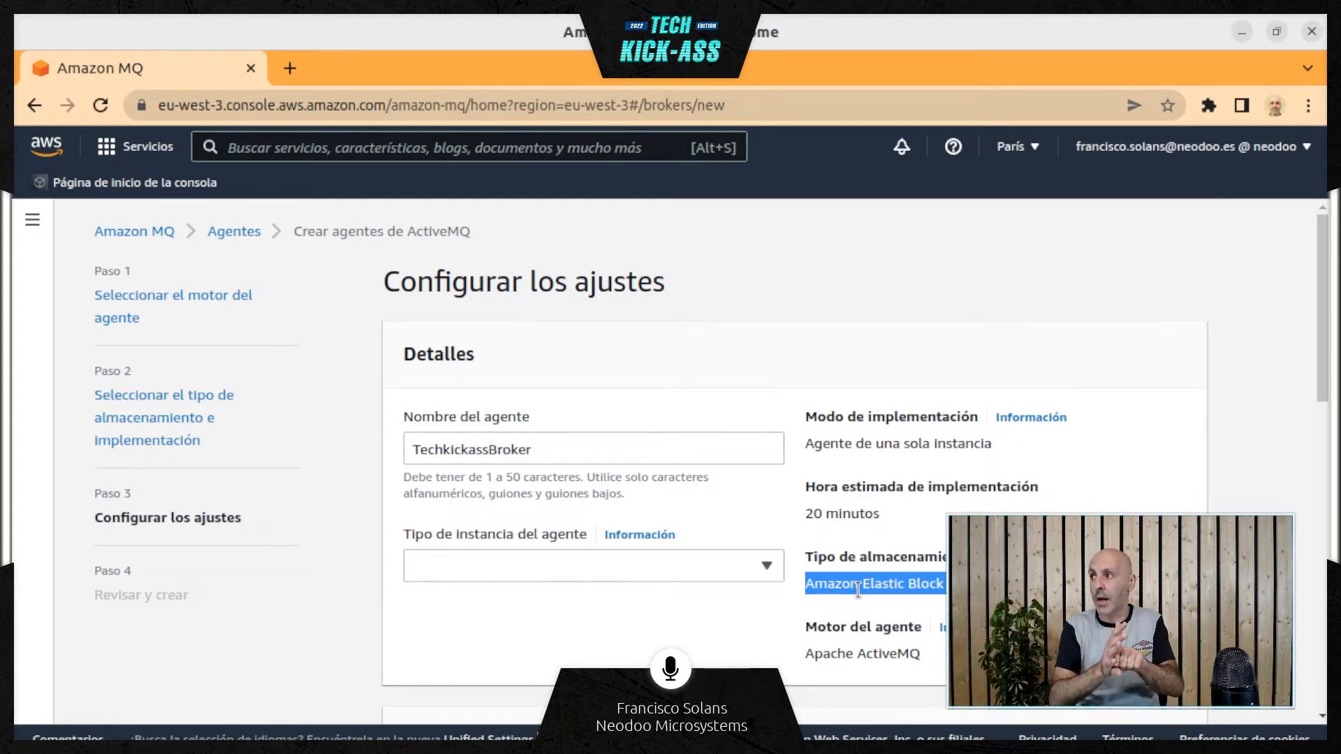
# Review the instance types offered for the broker and set the type to mq.m5.large
pyautogui.click(695, 565)
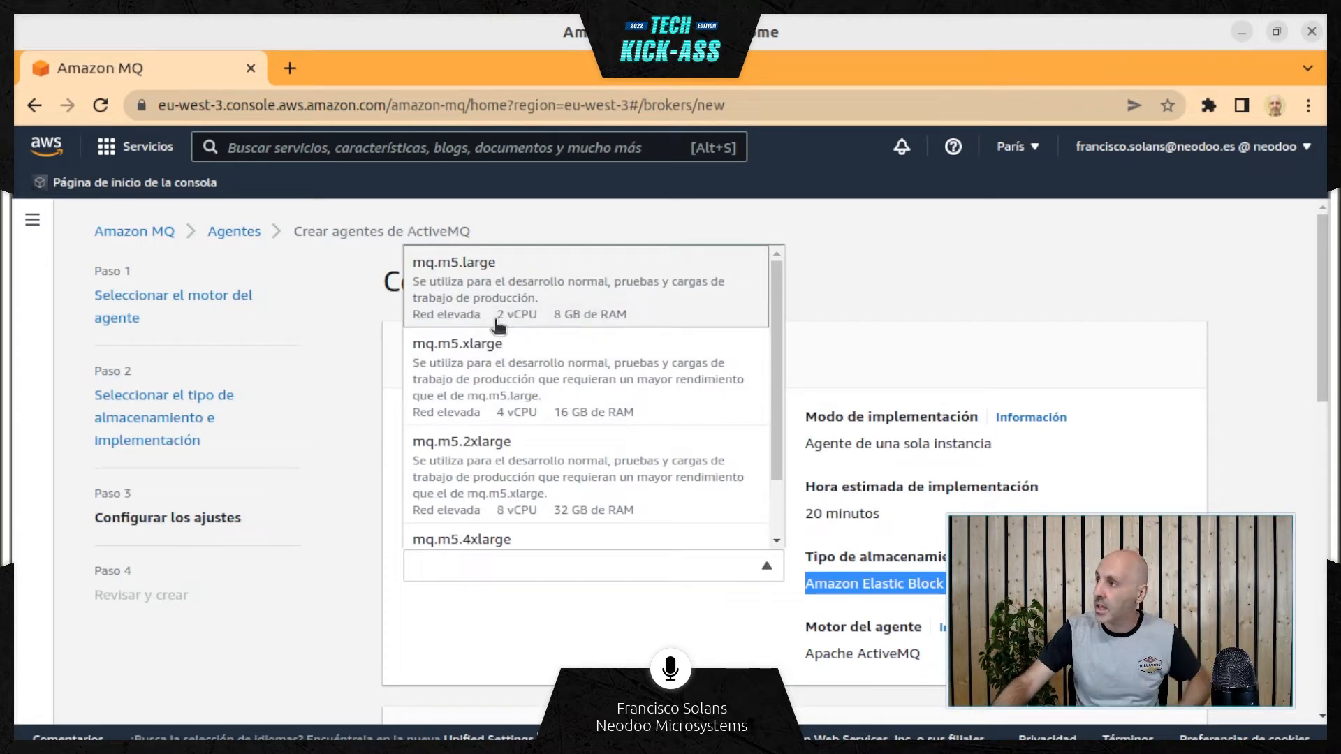
pyautogui.scroll(-1, 500, 339)
pyautogui.scroll(-2, 500, 338)
pyautogui.scroll(3, 503, 378)
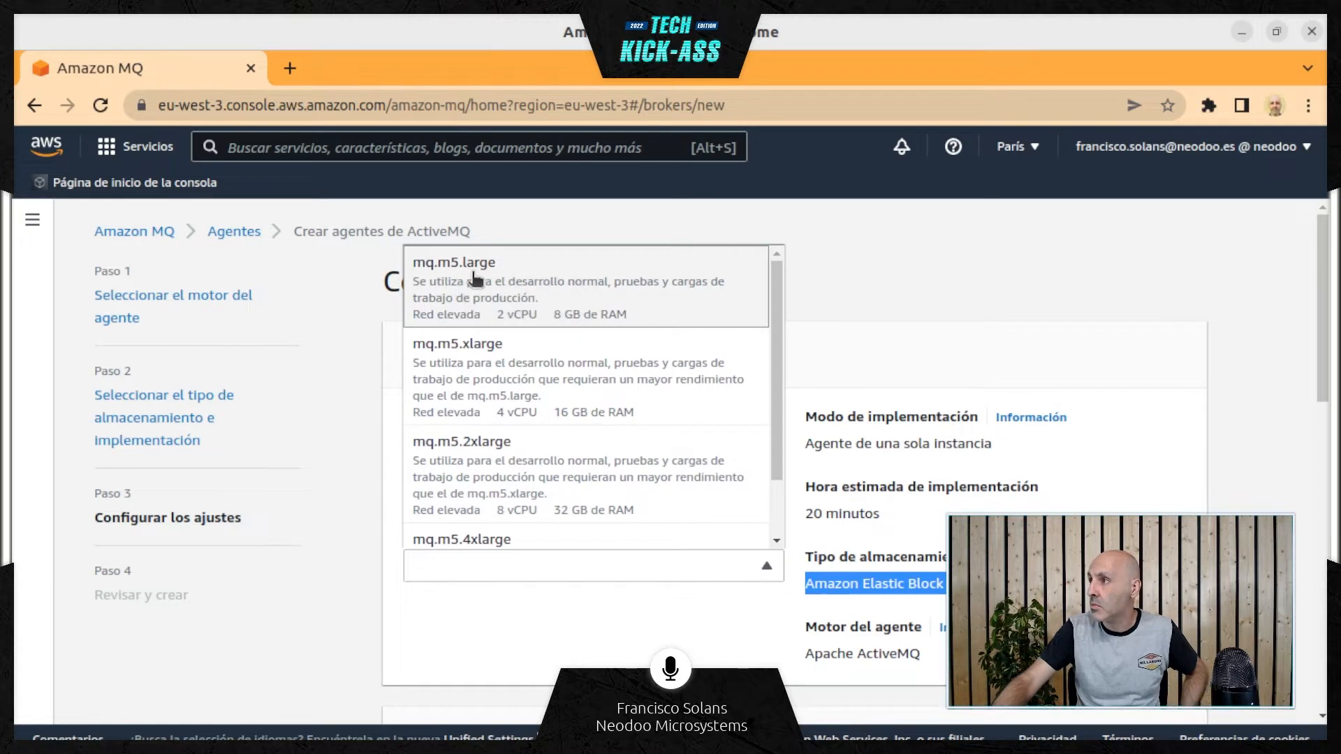
pyautogui.click(566, 282)
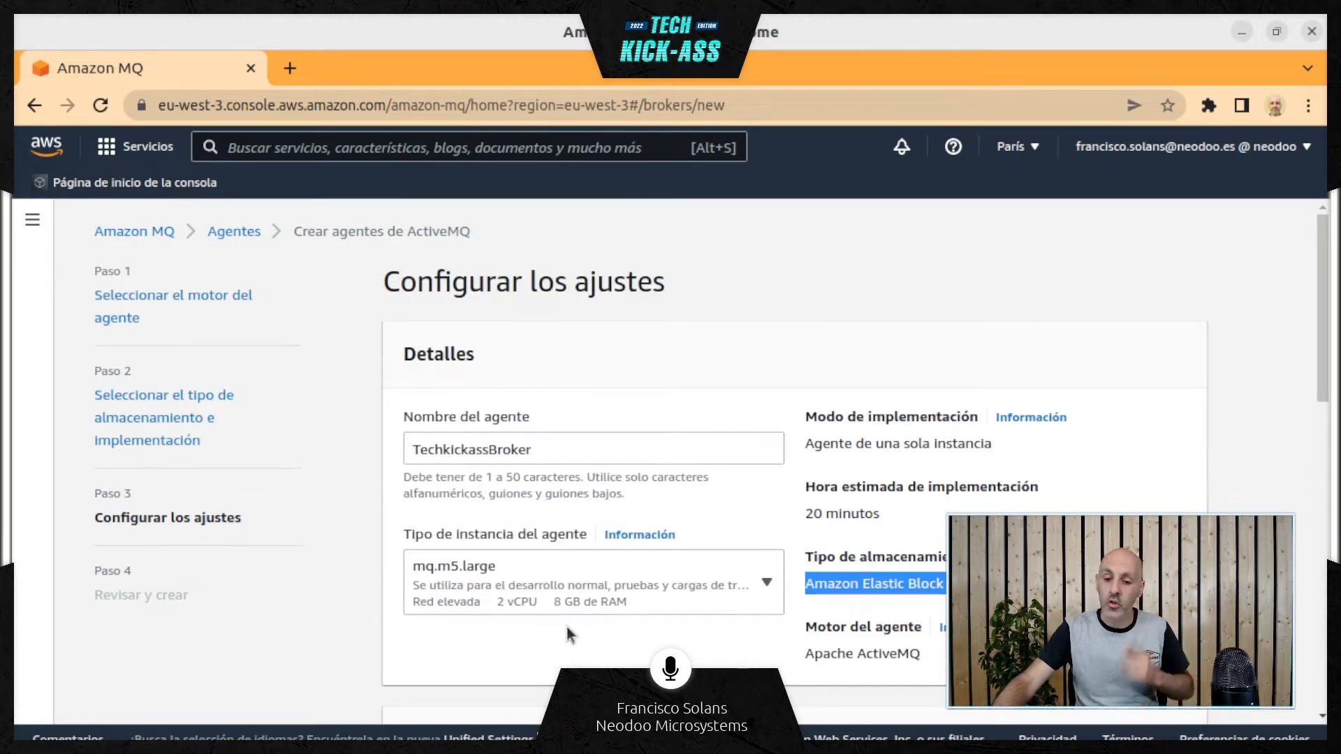
# Enter techkickass as the user name for access to the ActiveMQ web console
pyautogui.scroll(-1, 584, 629)
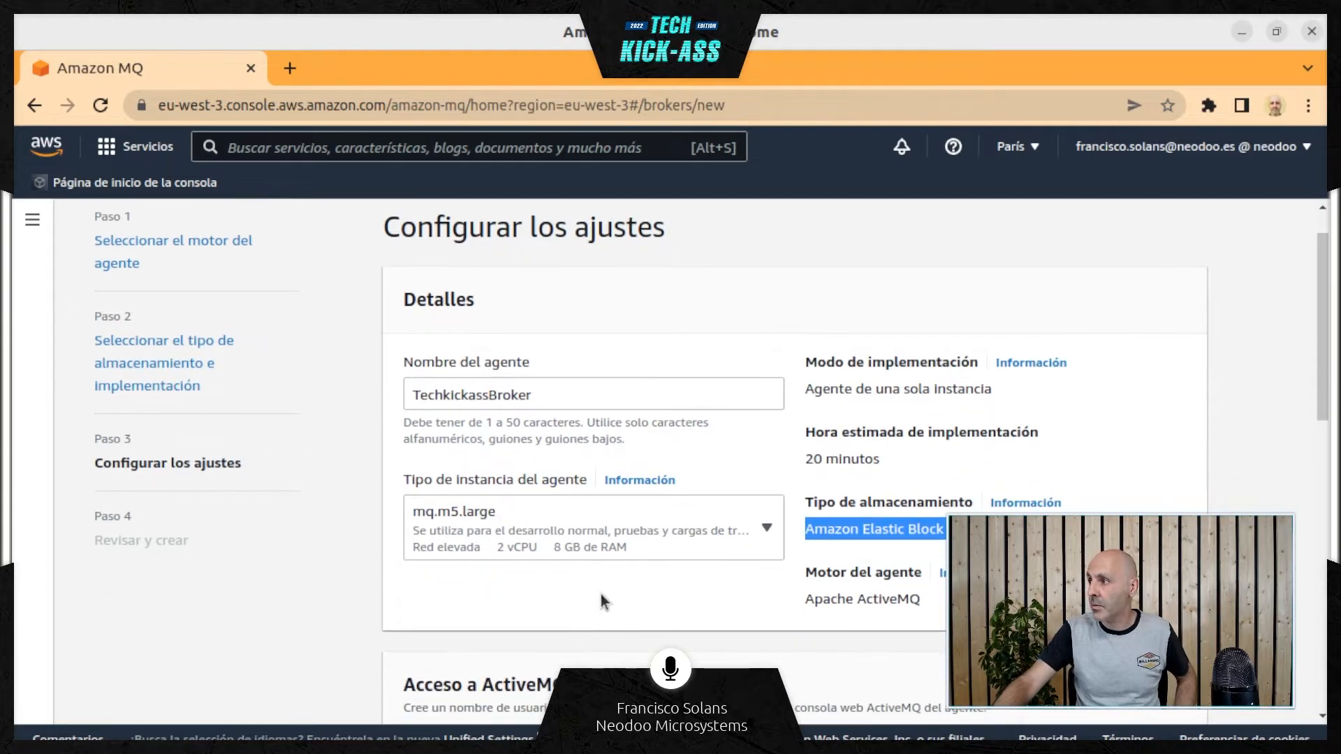
pyautogui.scroll(-2, 613, 575)
pyautogui.scroll(-4, 623, 482)
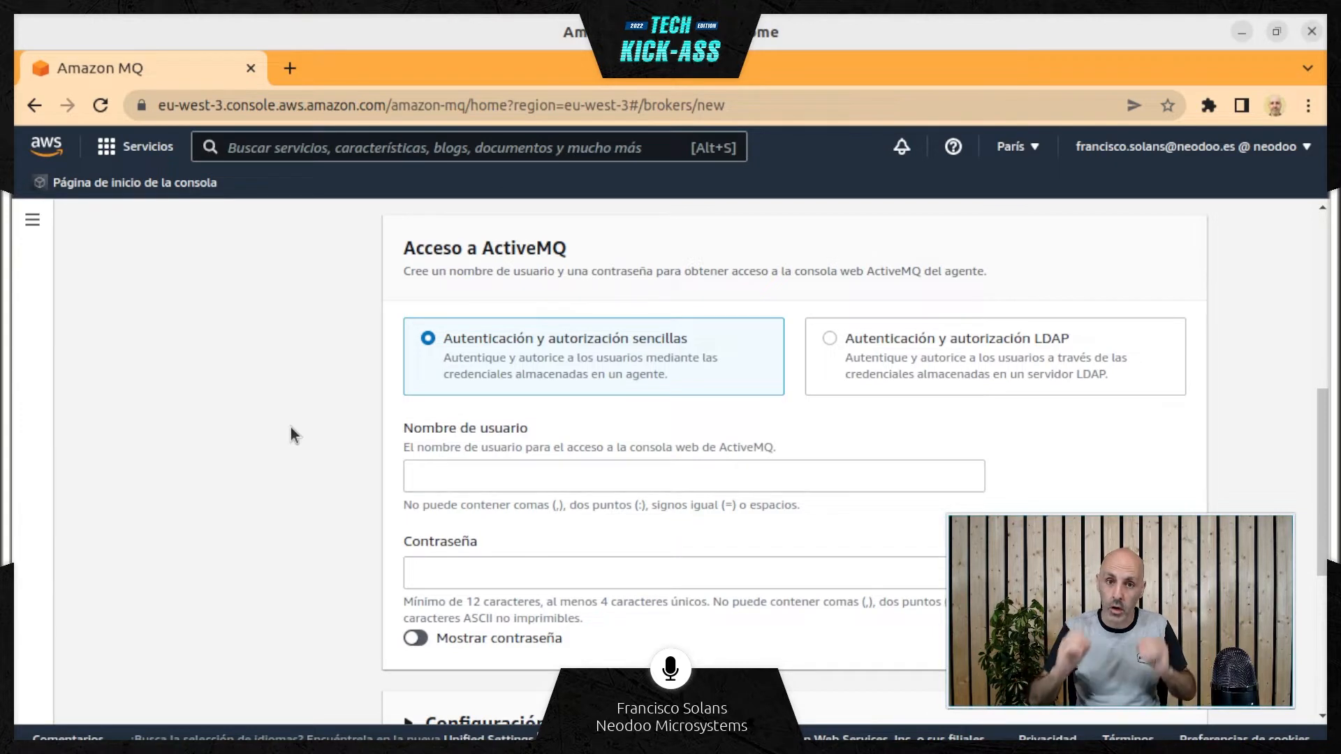
pyautogui.click(464, 476)
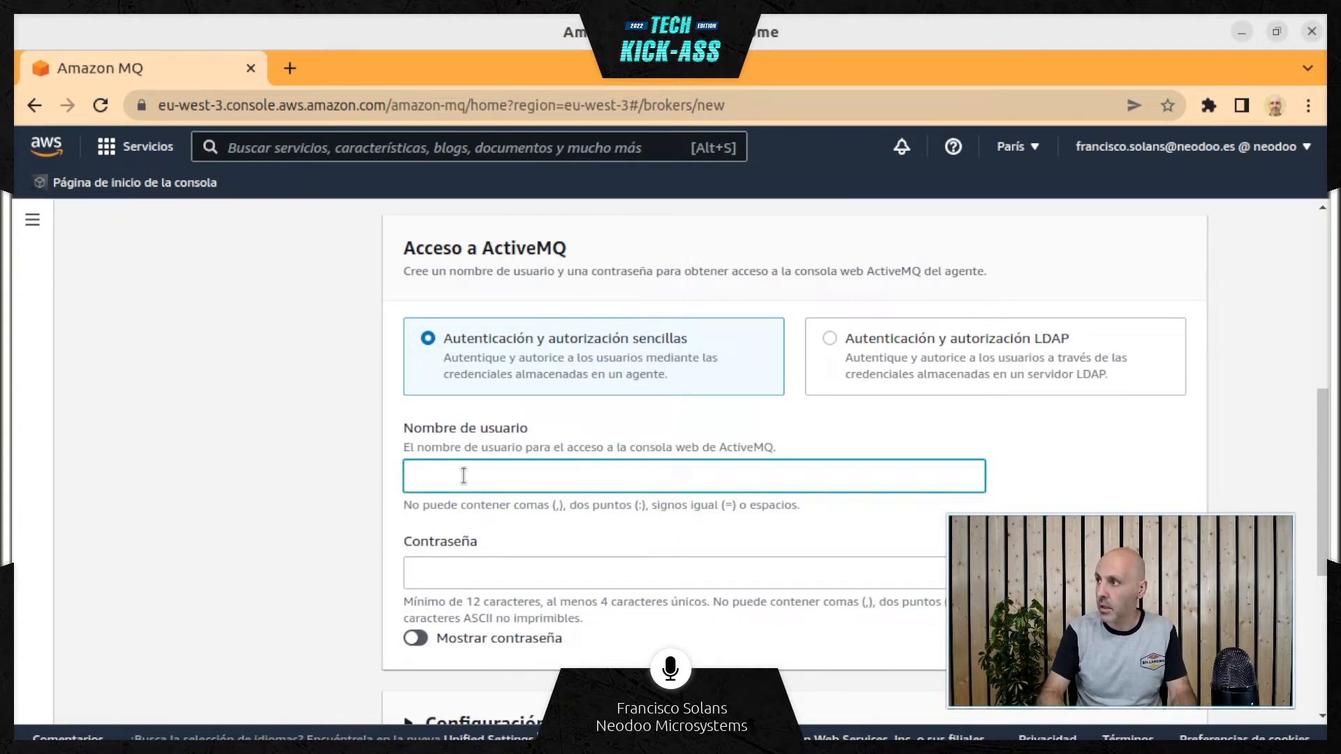
pyautogui.write('teck')
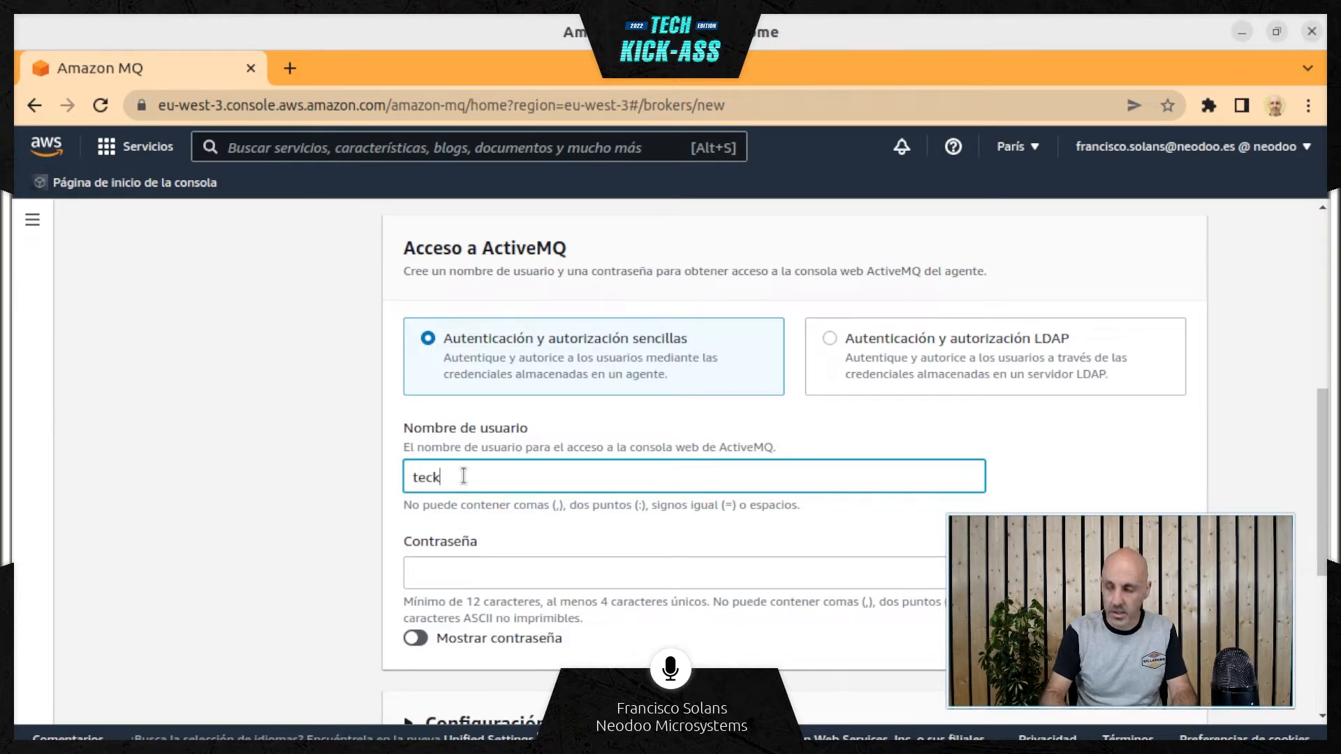
pyautogui.press('BackSpace')
pyautogui.write('hkiack')
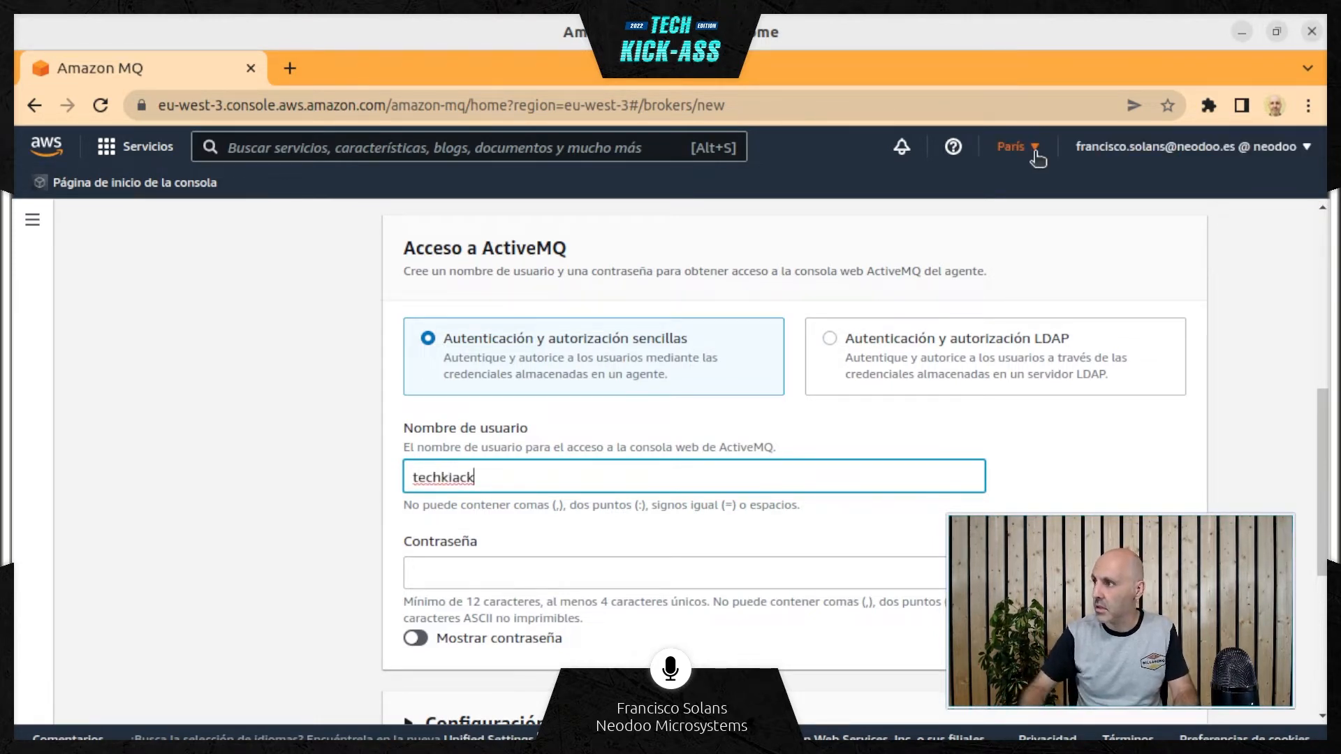
pyautogui.press('Left')
pyautogui.press('Left')
pyautogui.press('Left')
pyautogui.write('ck')
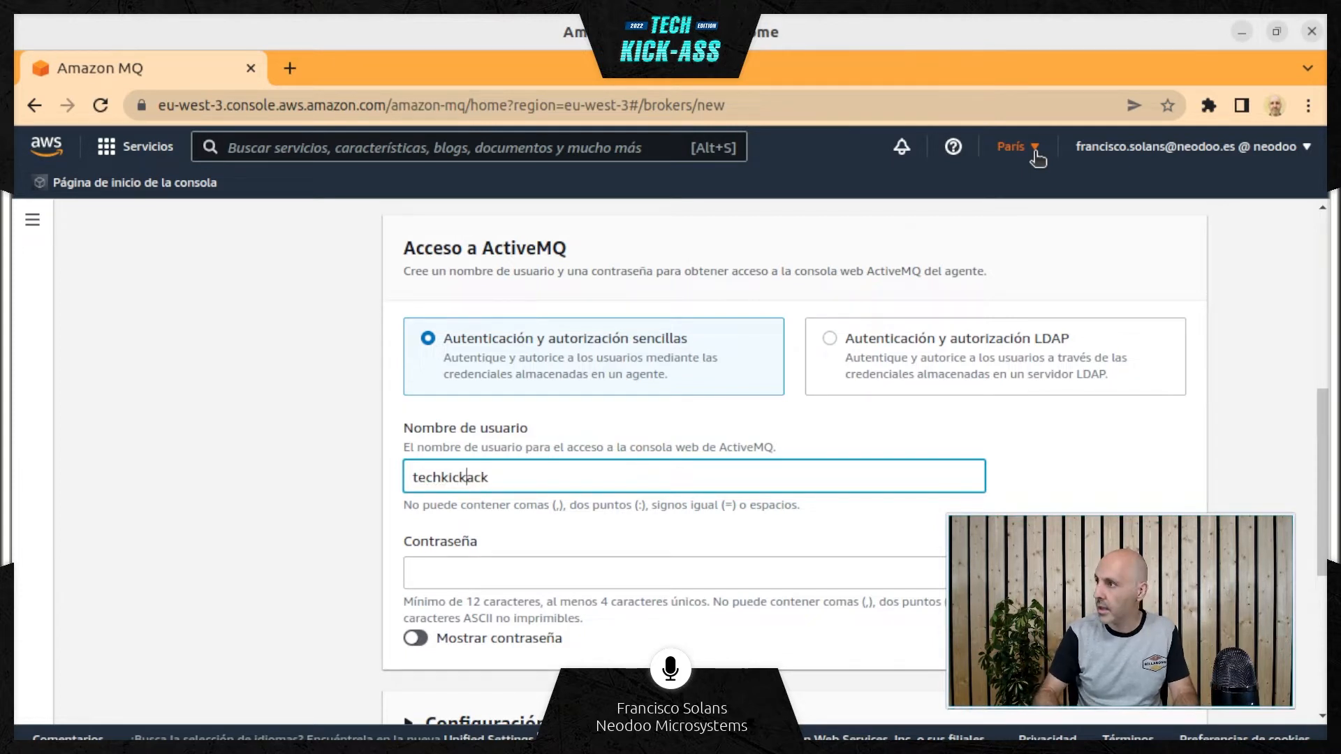
pyautogui.press('Right')
pyautogui.press('Right')
pyautogui.press('Right')
pyautogui.press('BackSpace')
pyautogui.press('BackSpace')
pyautogui.write('ss')
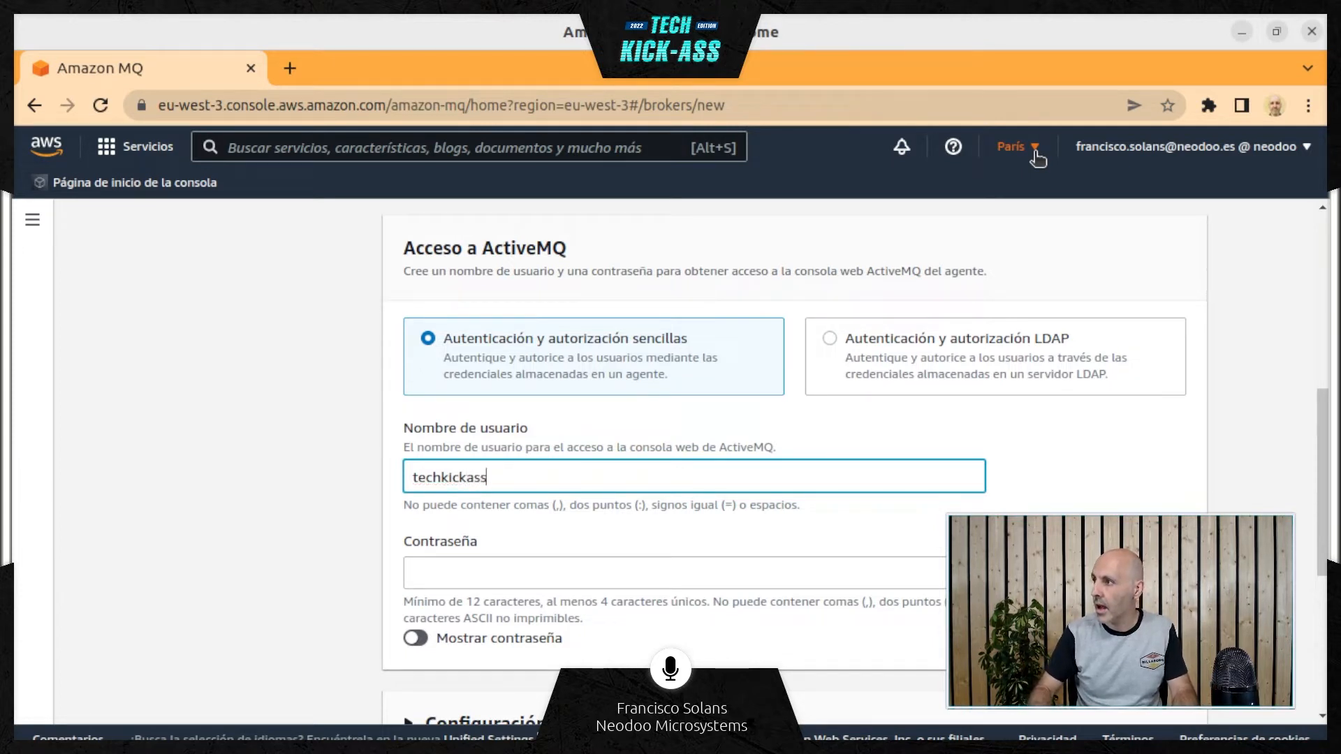
# Make the ActiveMQ console password readable and enter the account password
pyautogui.press('Tab')
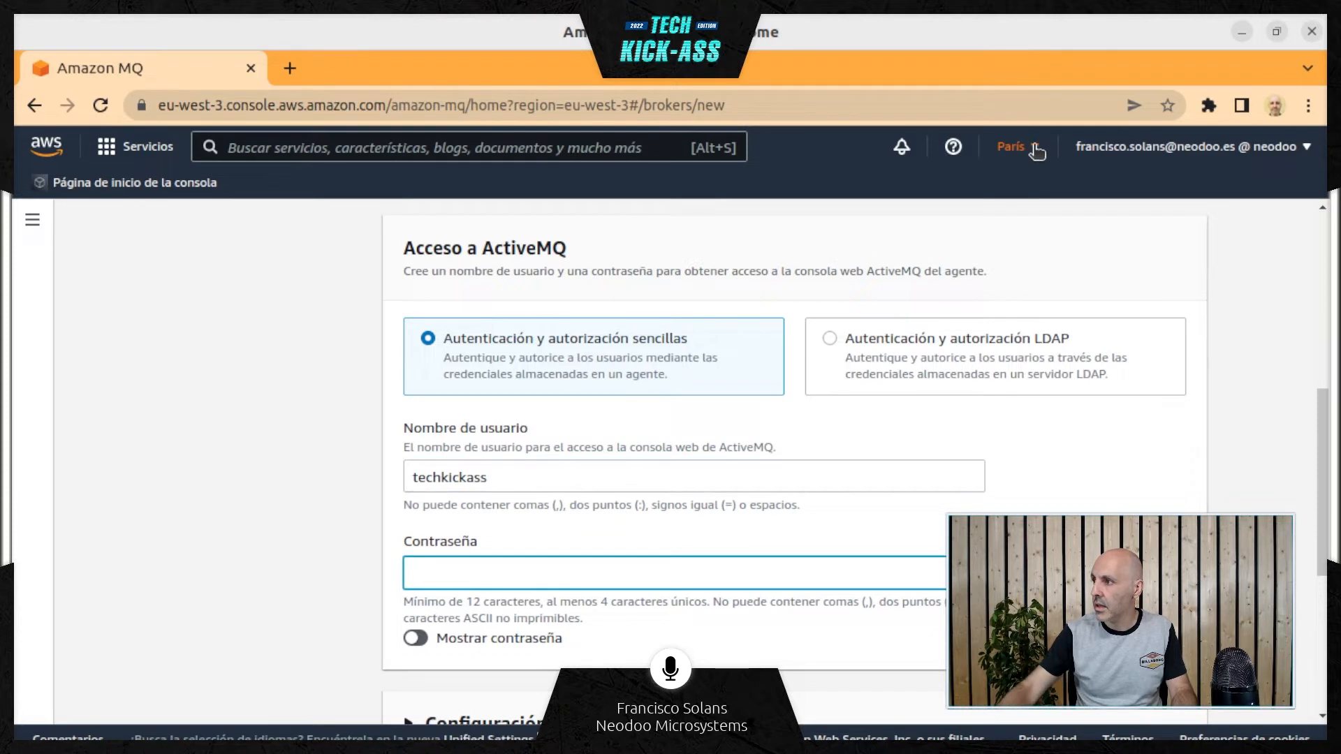
pyautogui.click(415, 640)
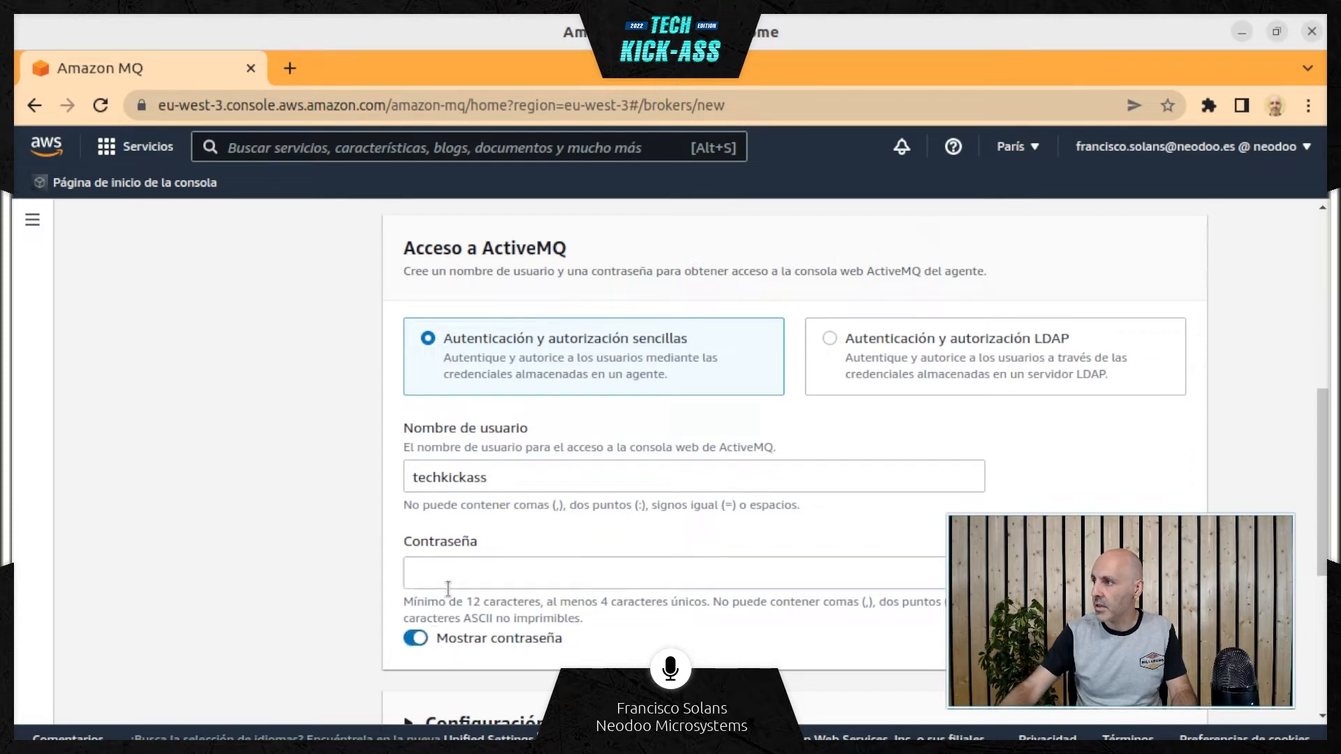
pyautogui.click(451, 572)
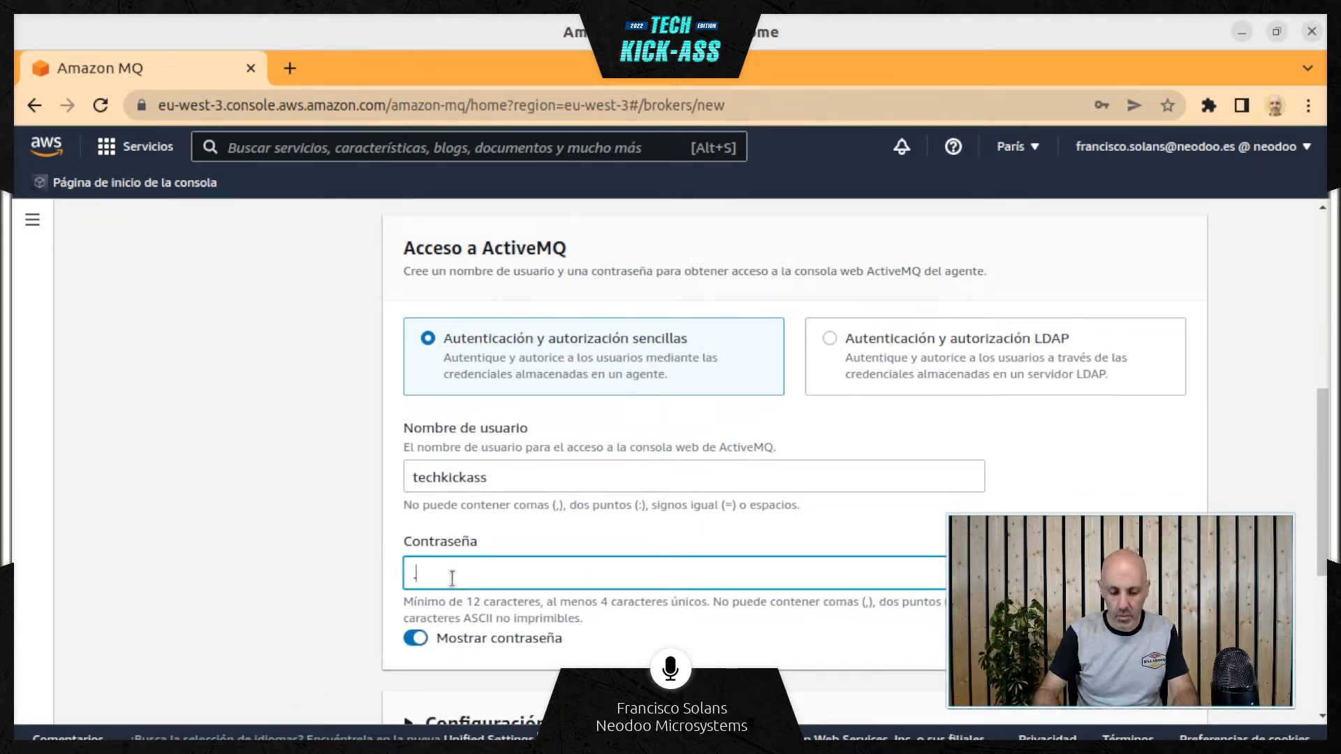
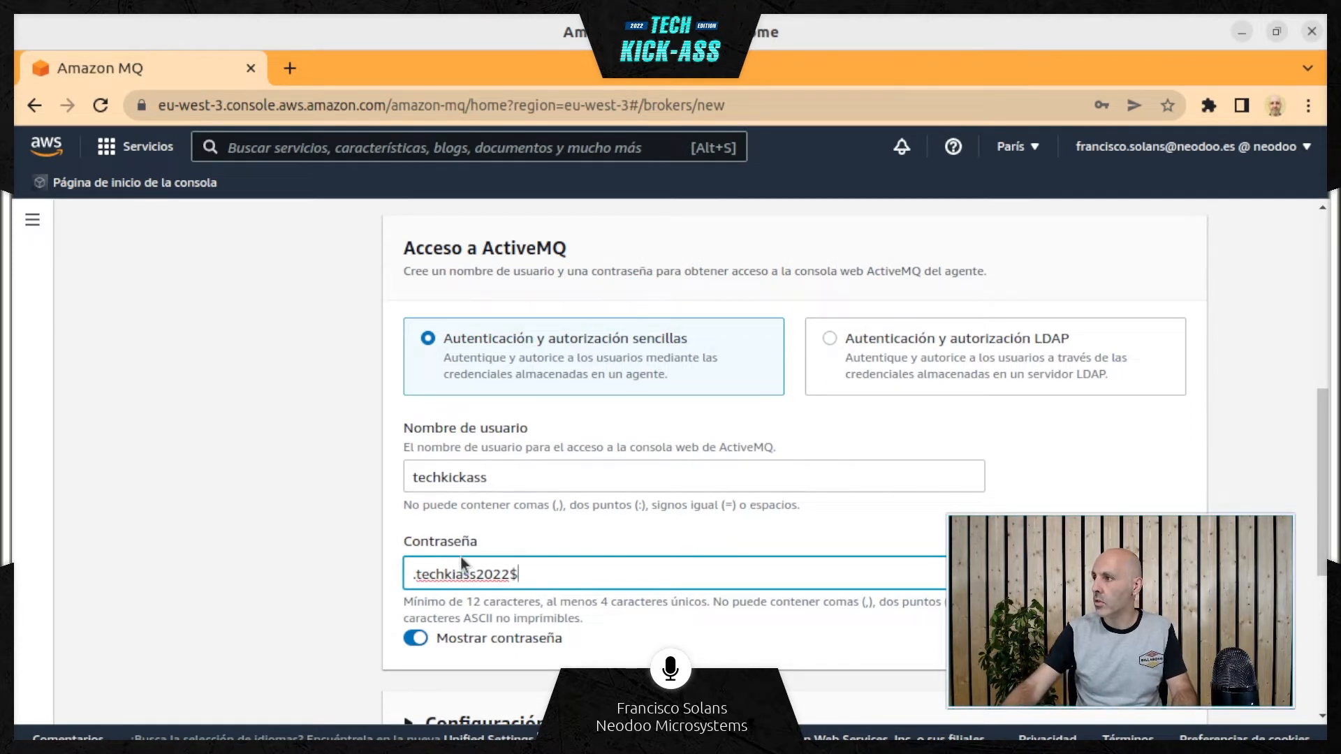
pyautogui.click(460, 566)
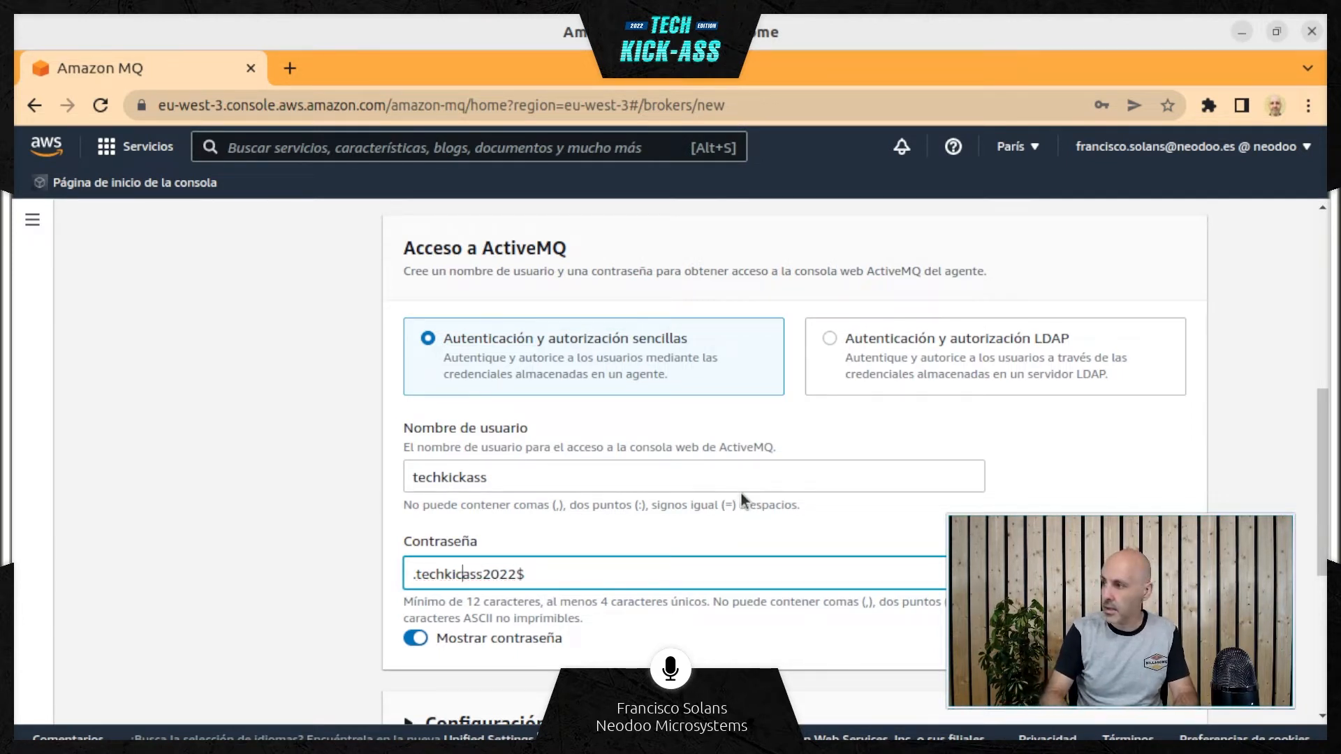
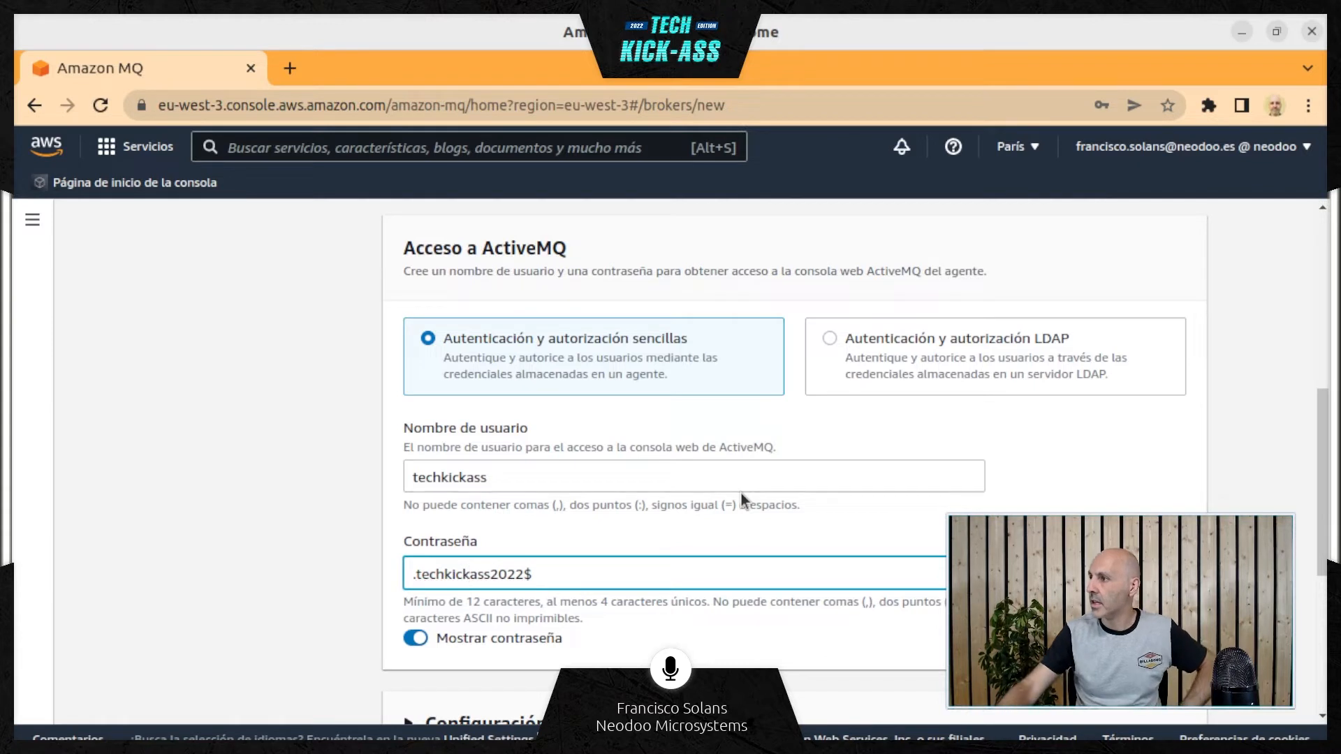
# Select the ActiveMQ password and then the user name, switching to another window after each selection
pyautogui.tripleClick(460, 576)
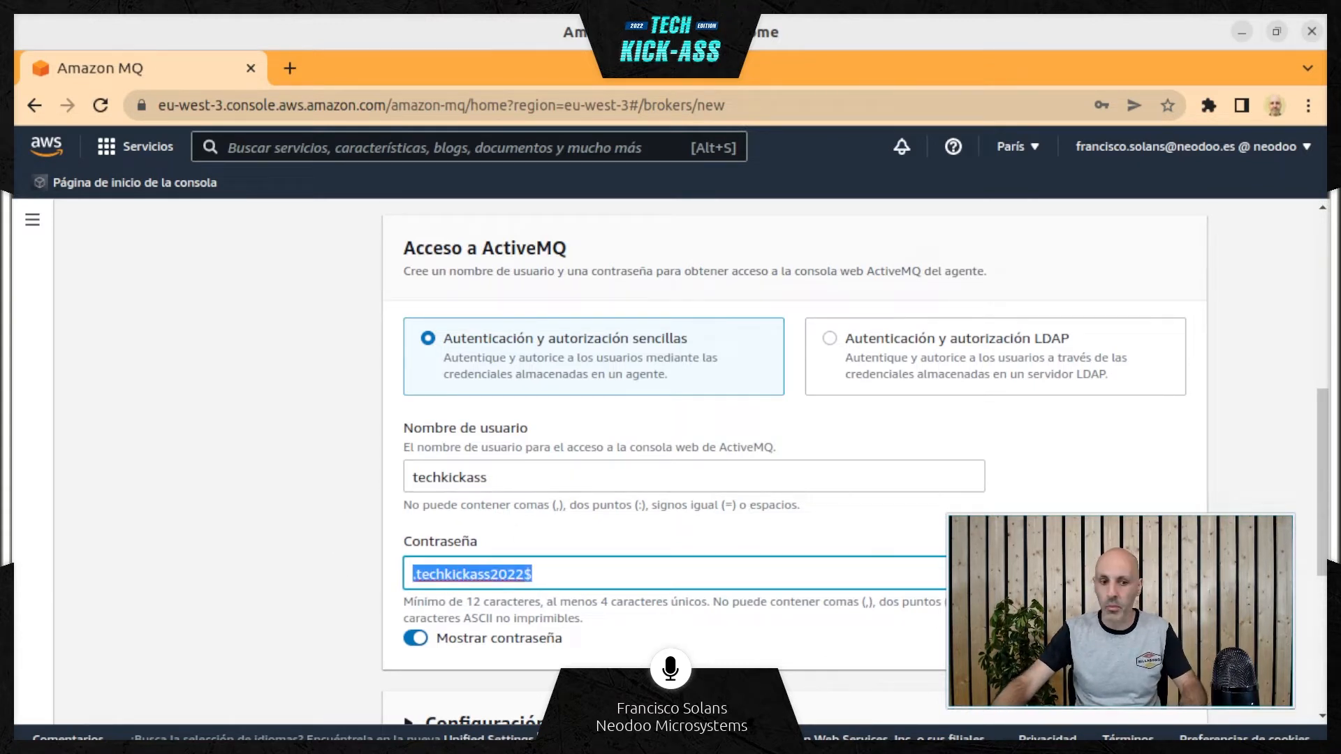
pyautogui.hotkey('alt', 'Tab')
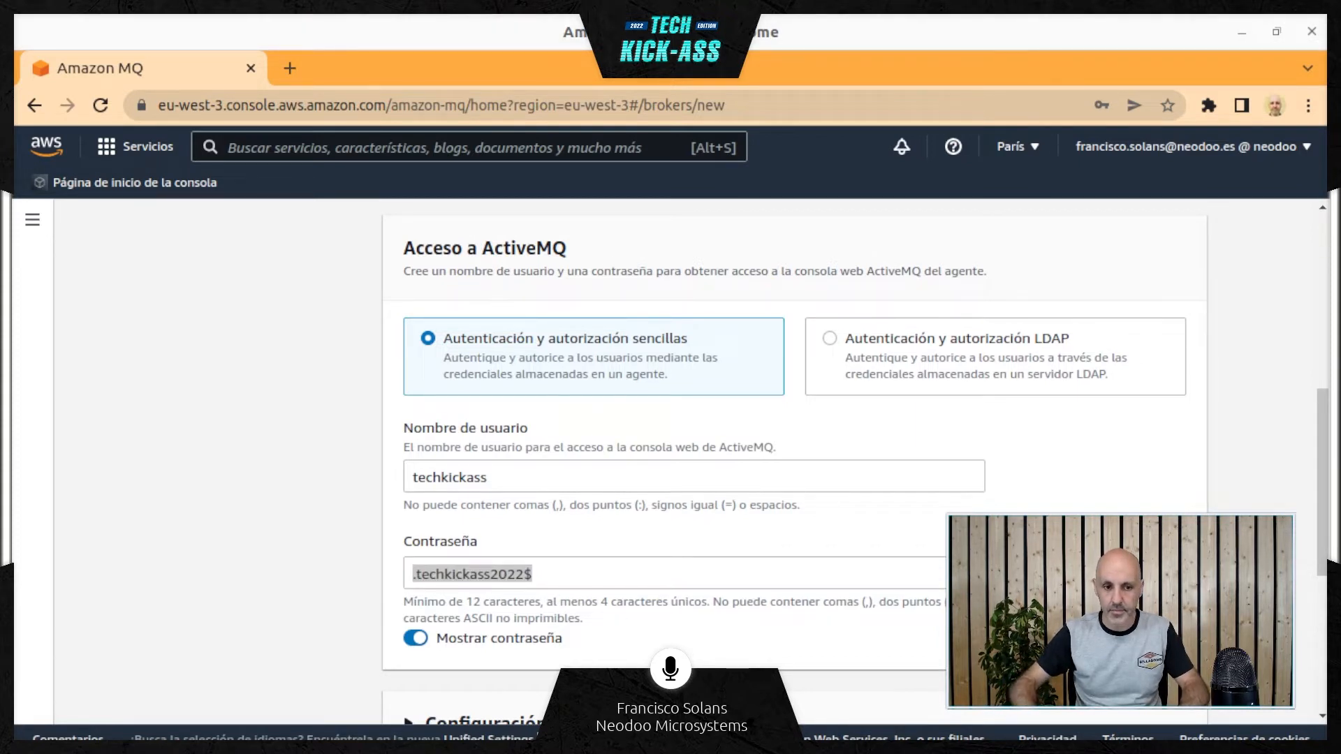
pyautogui.doubleClick(458, 470)
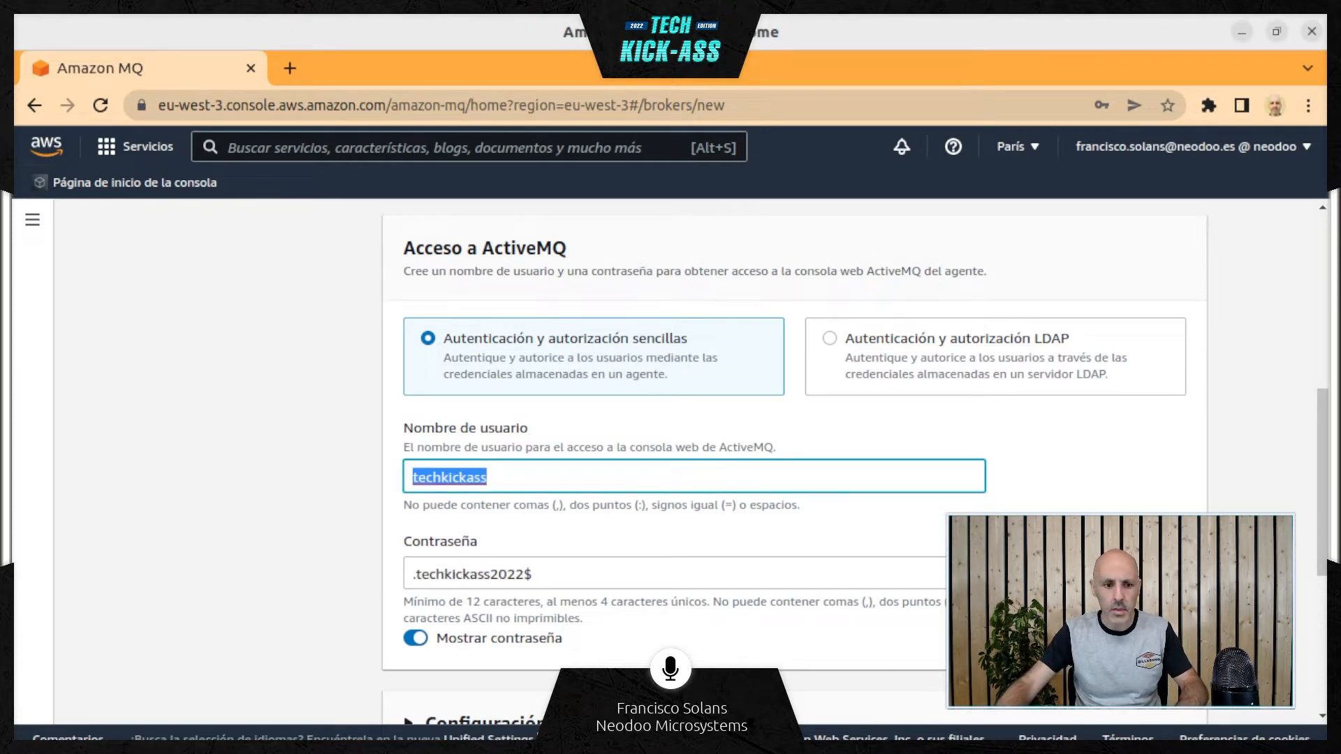
pyautogui.hotkey('alt', 'Tab')
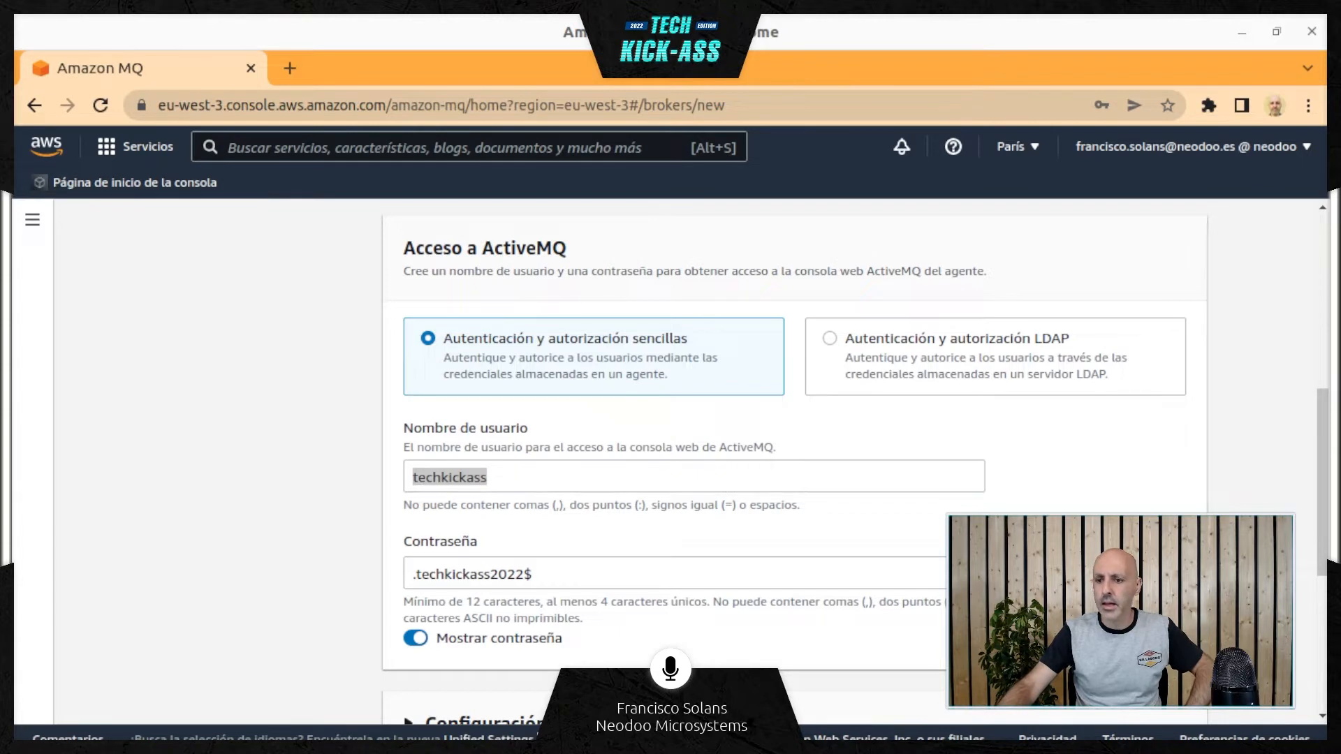
pyautogui.click(319, 496)
# Look over the additional configuration and optional tags sections, and continue to the Revisar y crear stage
pyautogui.scroll(-3, 318, 496)
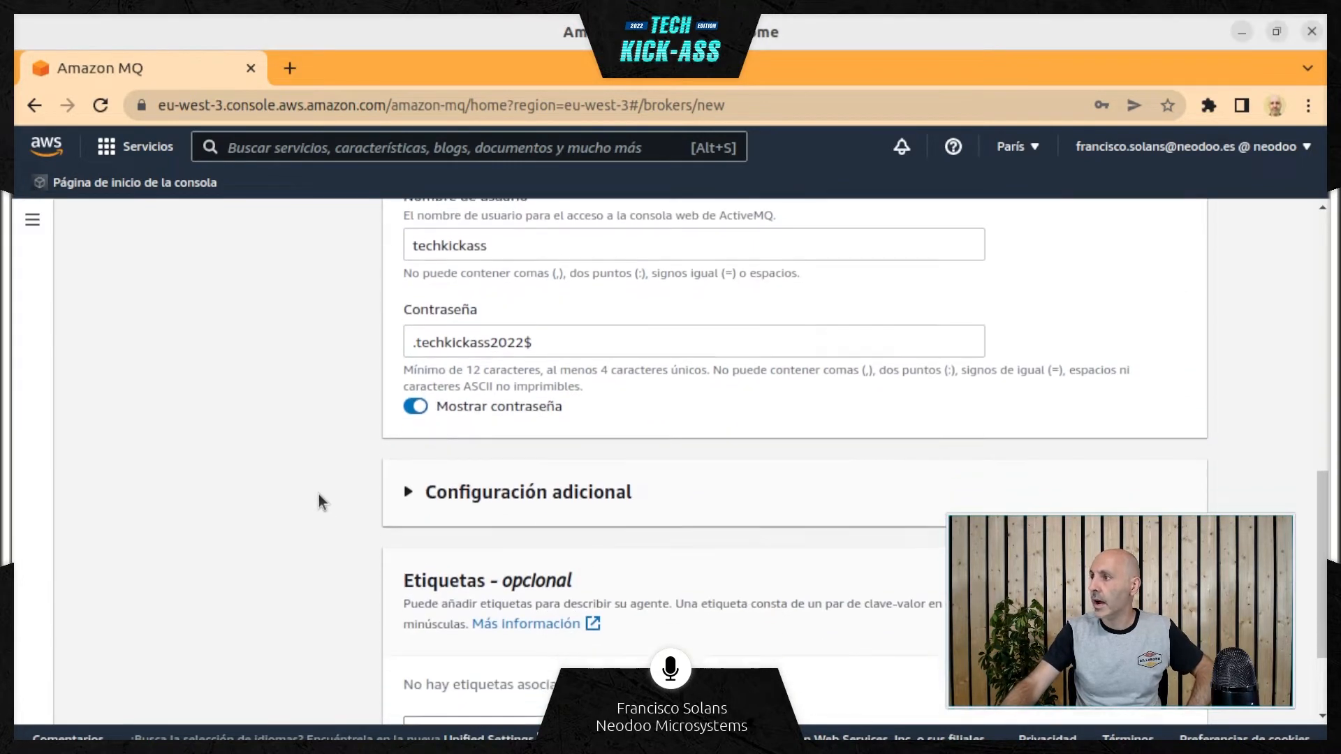
pyautogui.scroll(-2, 319, 493)
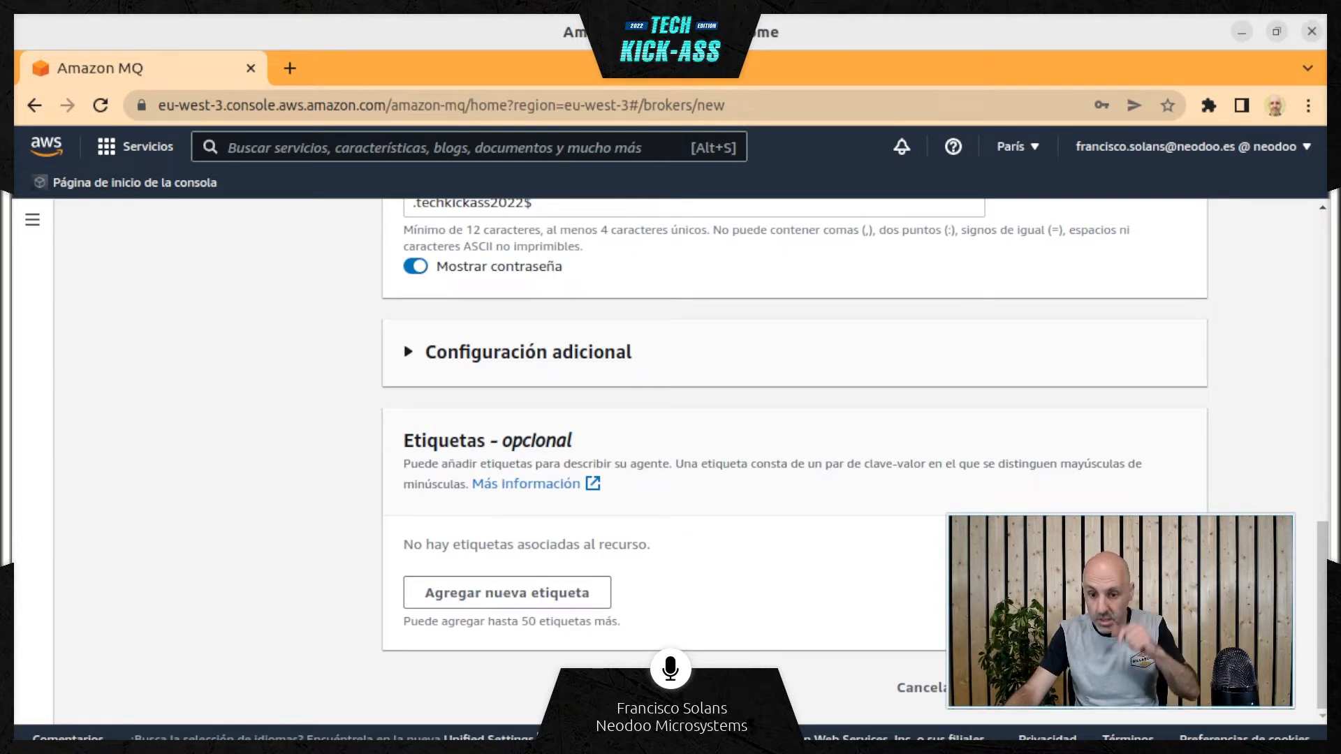
pyautogui.click(1156, 688)
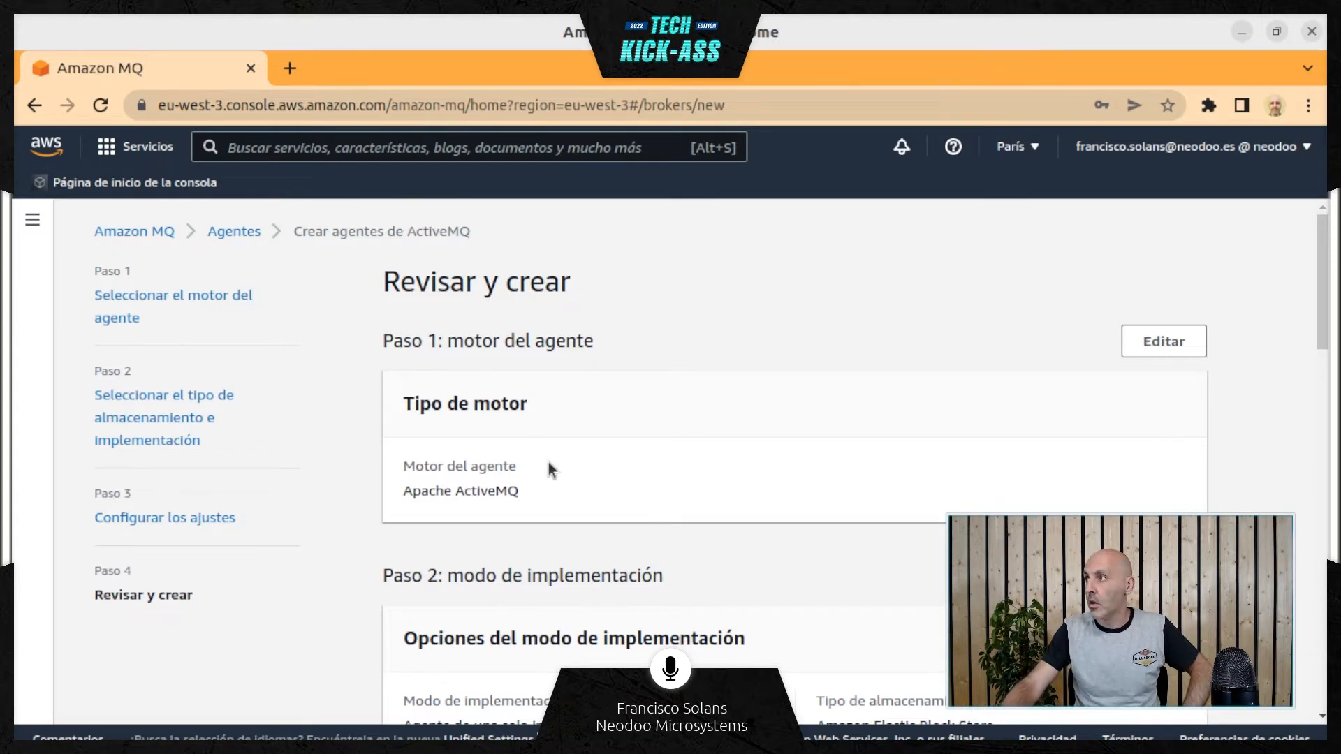
# Check the engine, storage type, instance type and ActiveMQ access details in the broker summary, revealing the password
pyautogui.scroll(-1, 548, 463)
pyautogui.tripleClick(458, 435)
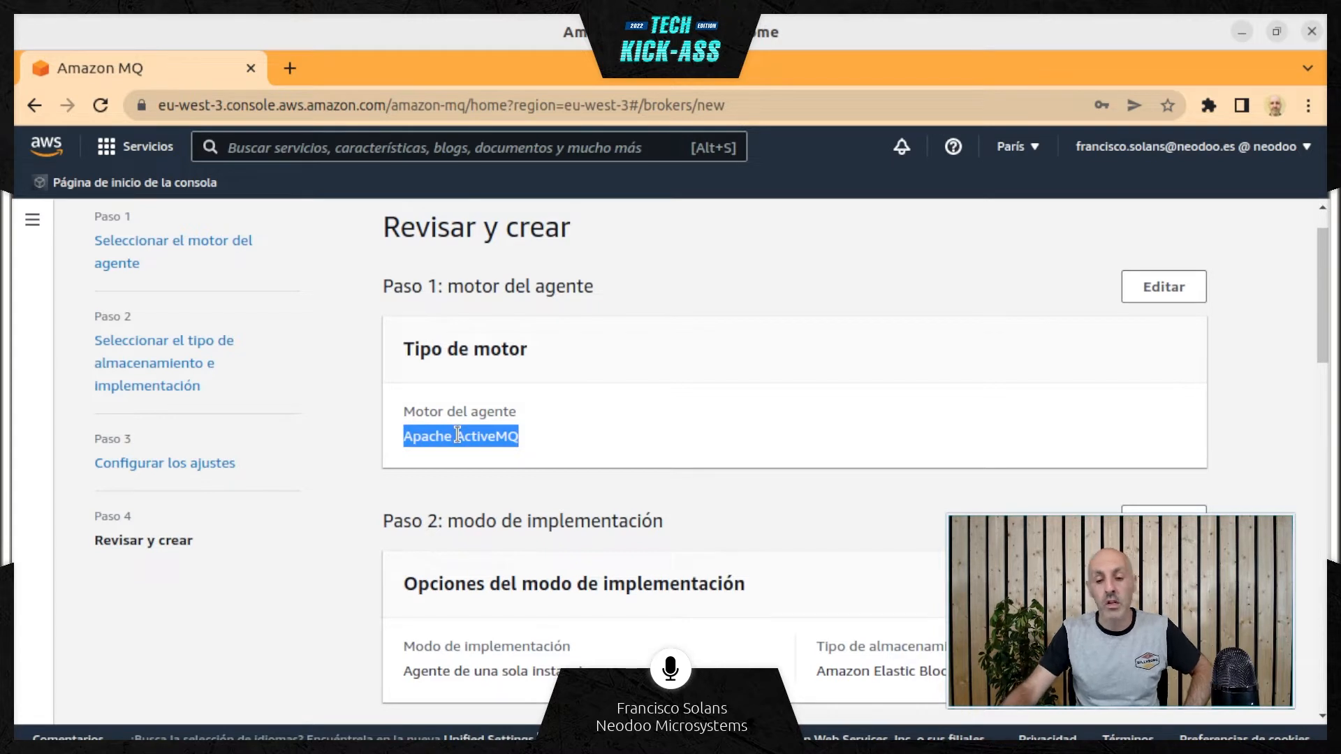
pyautogui.scroll(-1, 453, 437)
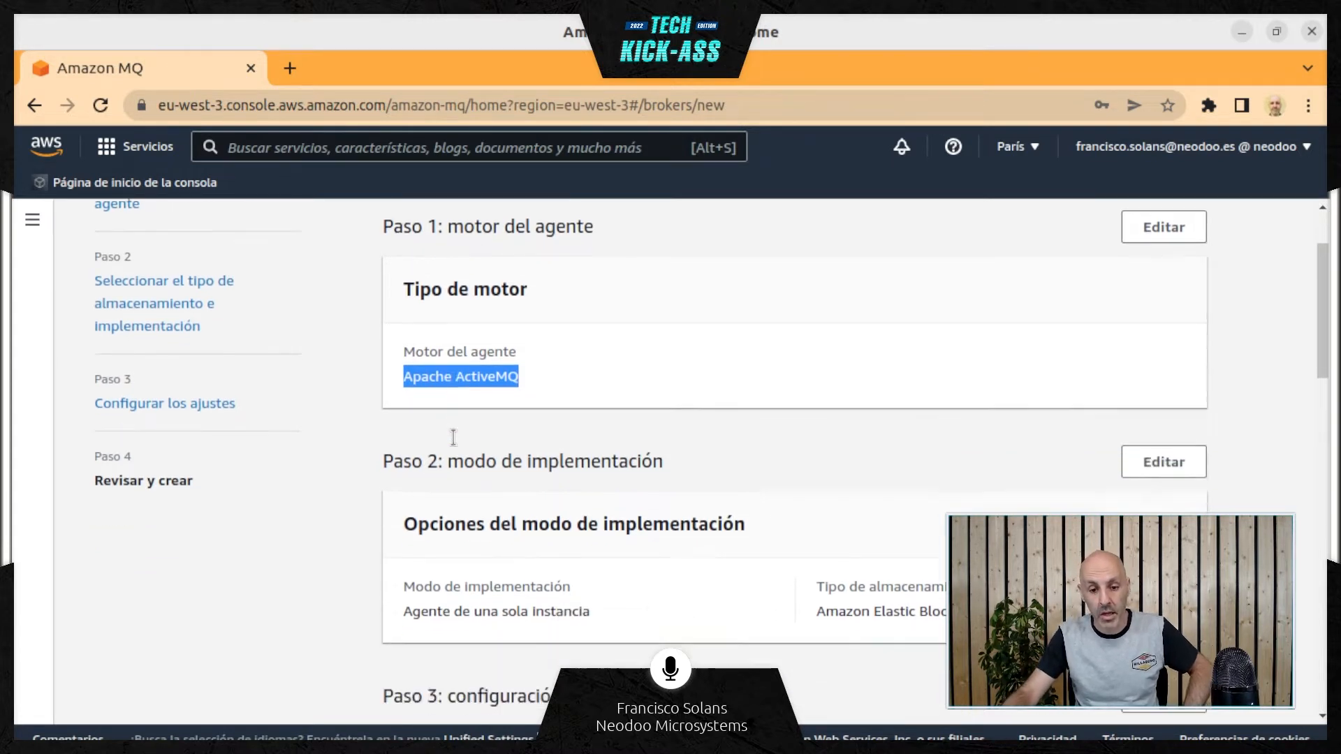
pyautogui.scroll(-4, 453, 438)
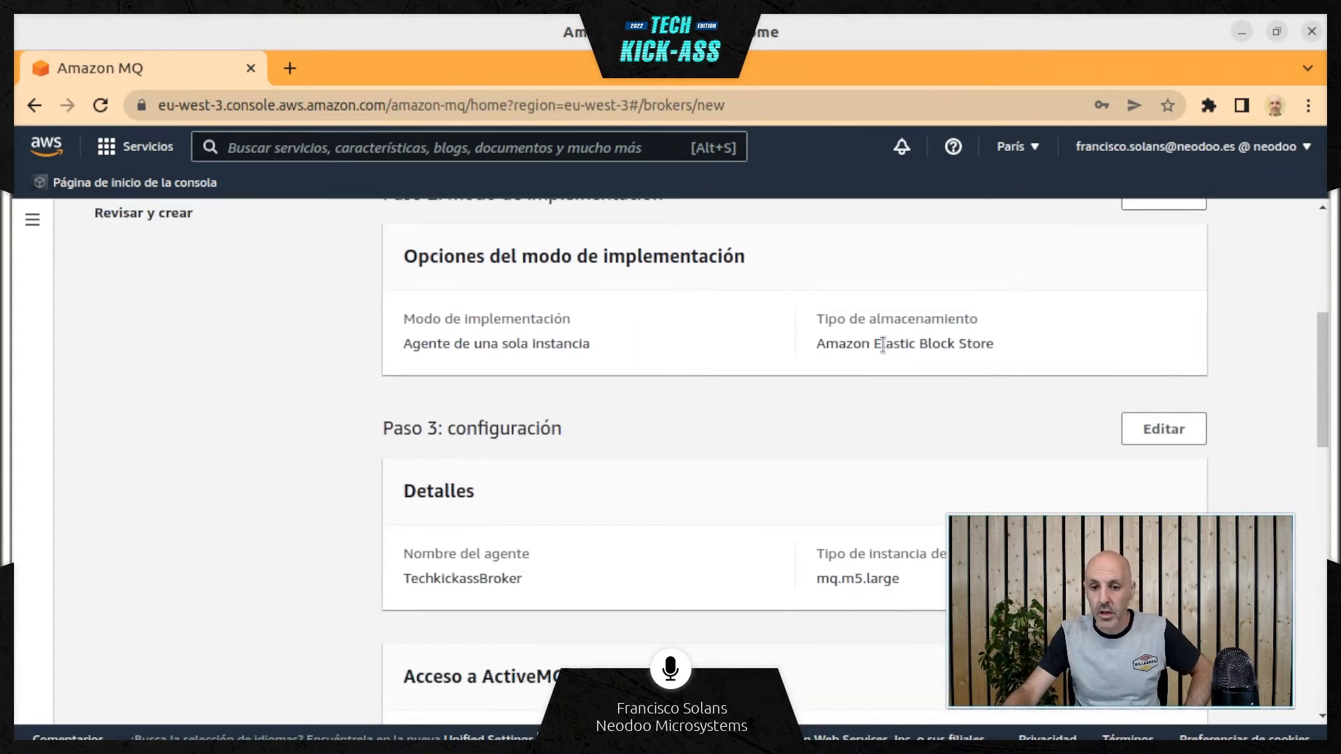
pyautogui.tripleClick(883, 344)
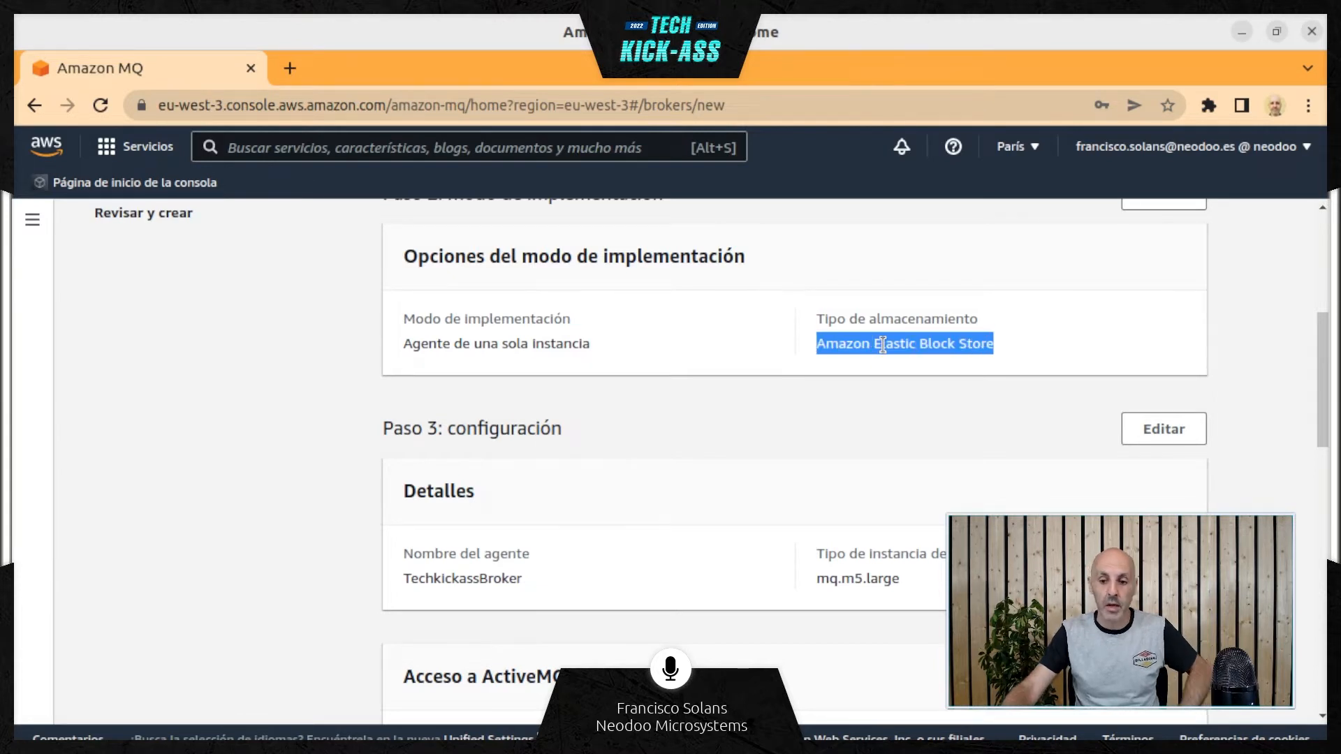
pyautogui.scroll(-2, 559, 475)
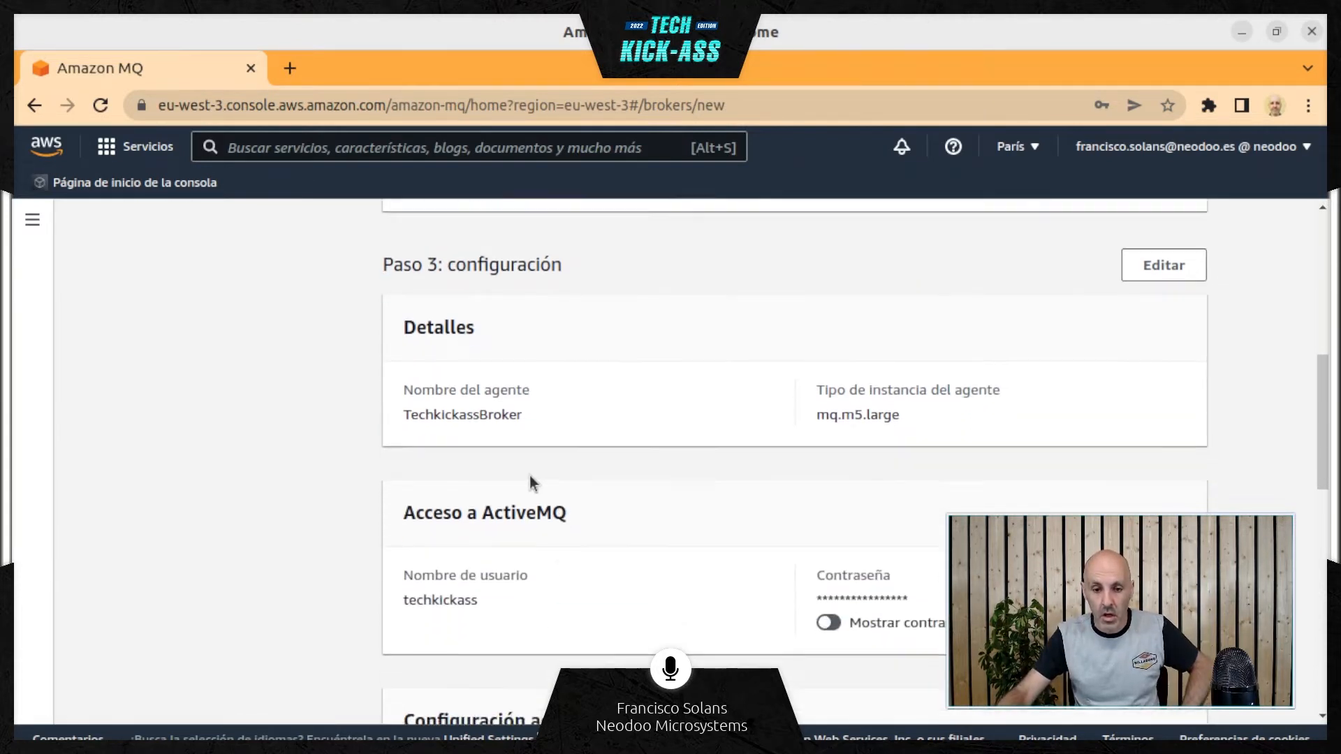
pyautogui.tripleClick(850, 415)
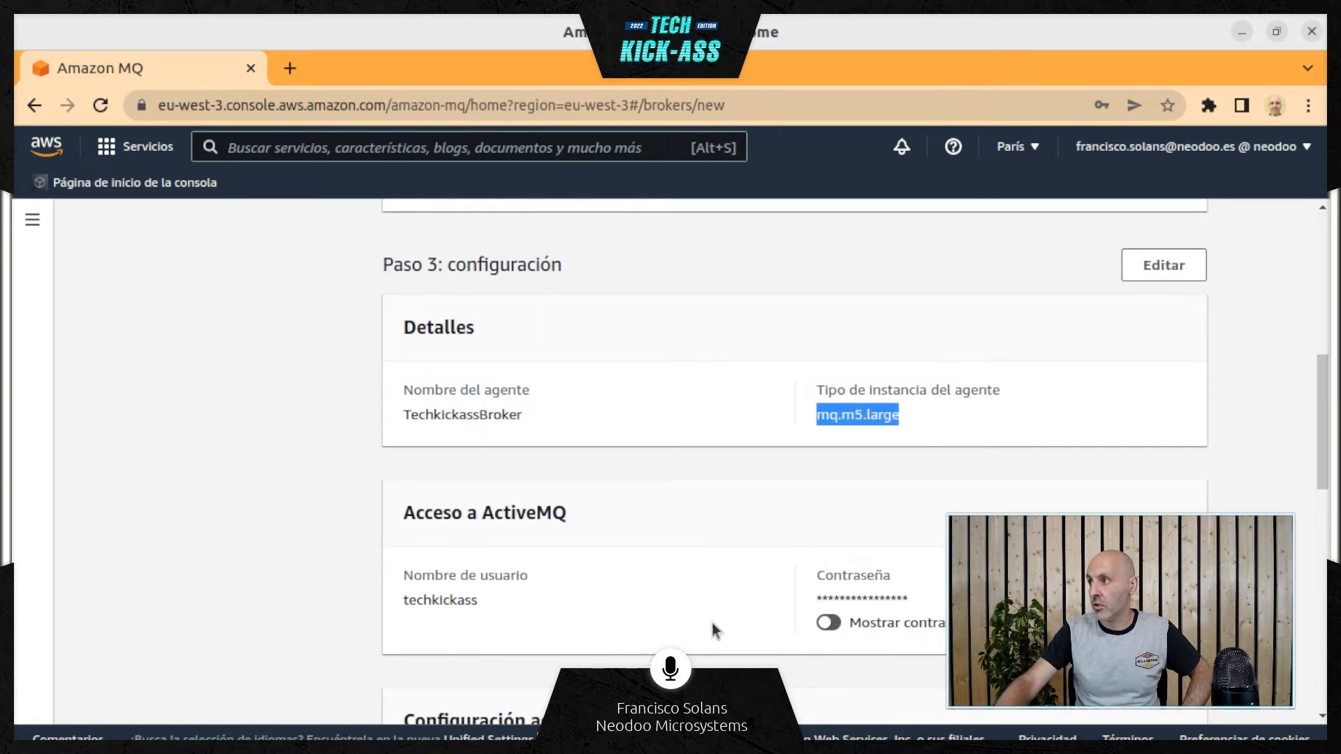
pyautogui.click(829, 623)
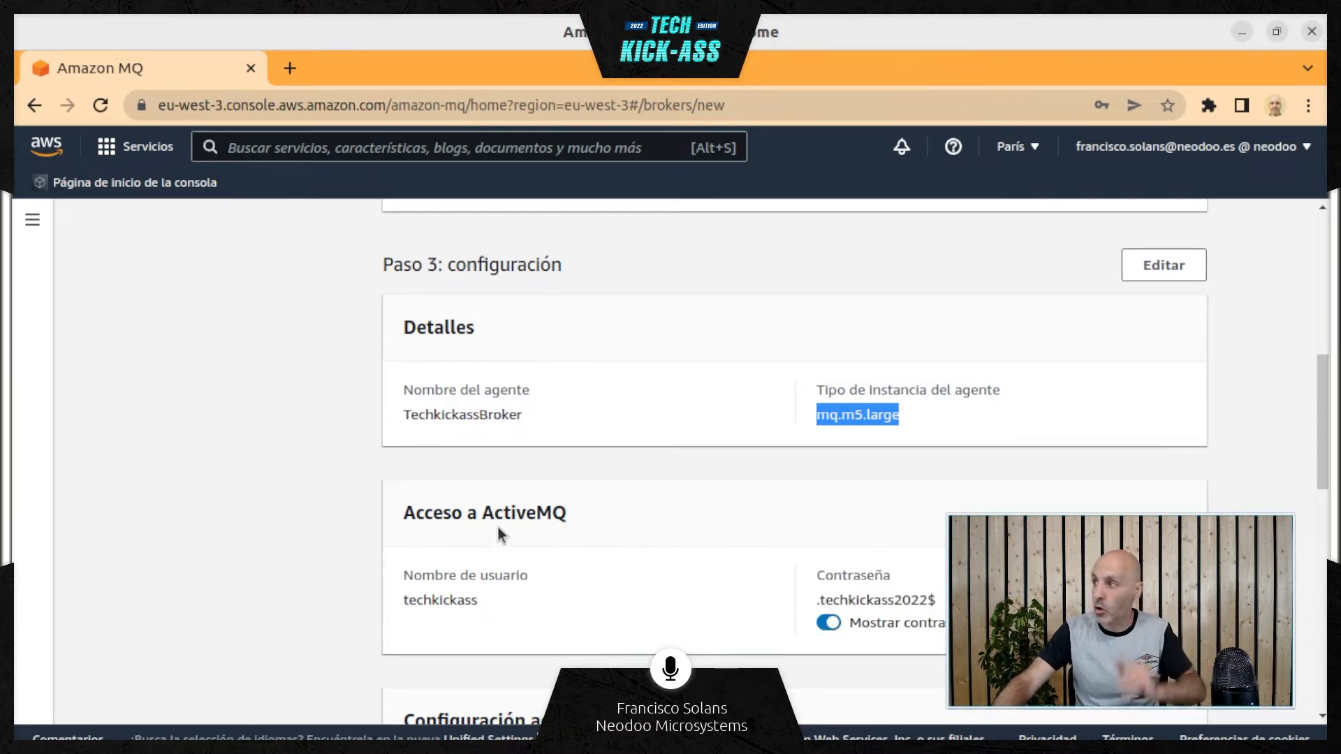
# Review the additional configuration, tags and estimated creation time in the summary, and create the TechkickassBroker broker
pyautogui.scroll(-6, 363, 510)
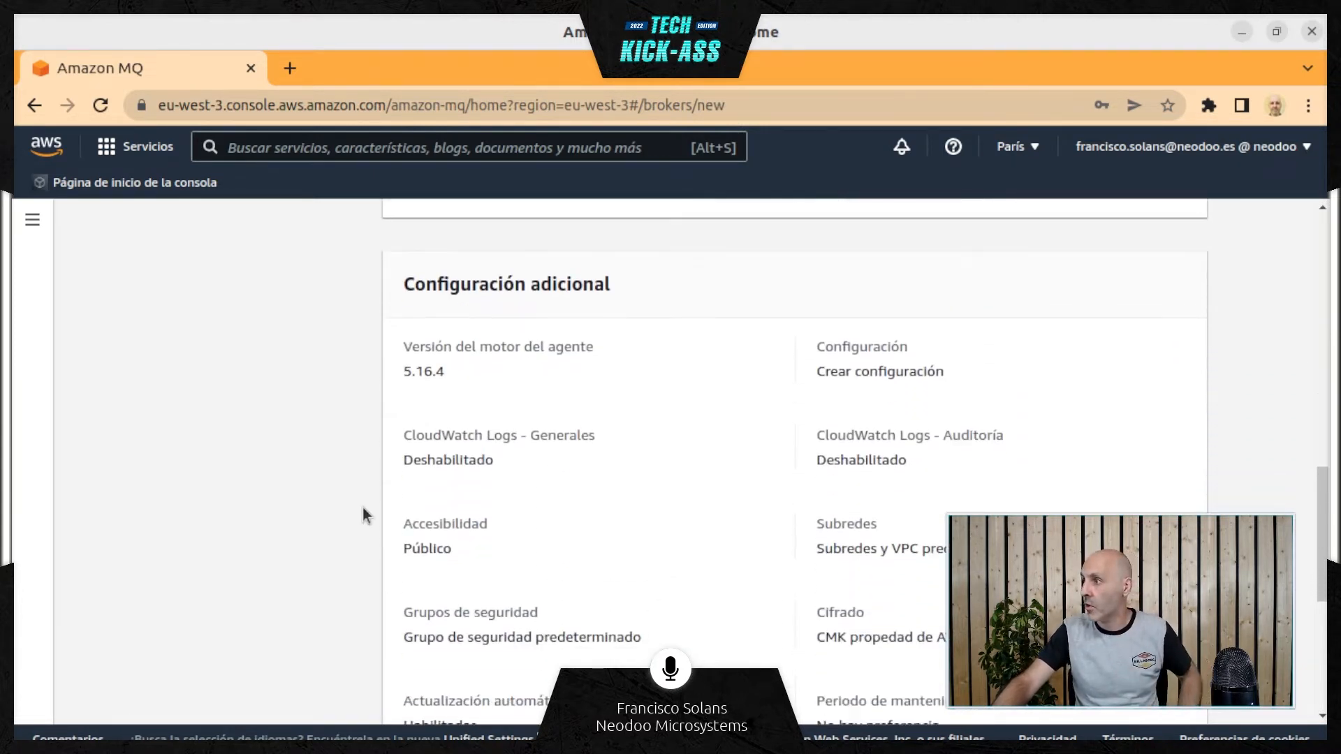
pyautogui.scroll(-6, 361, 449)
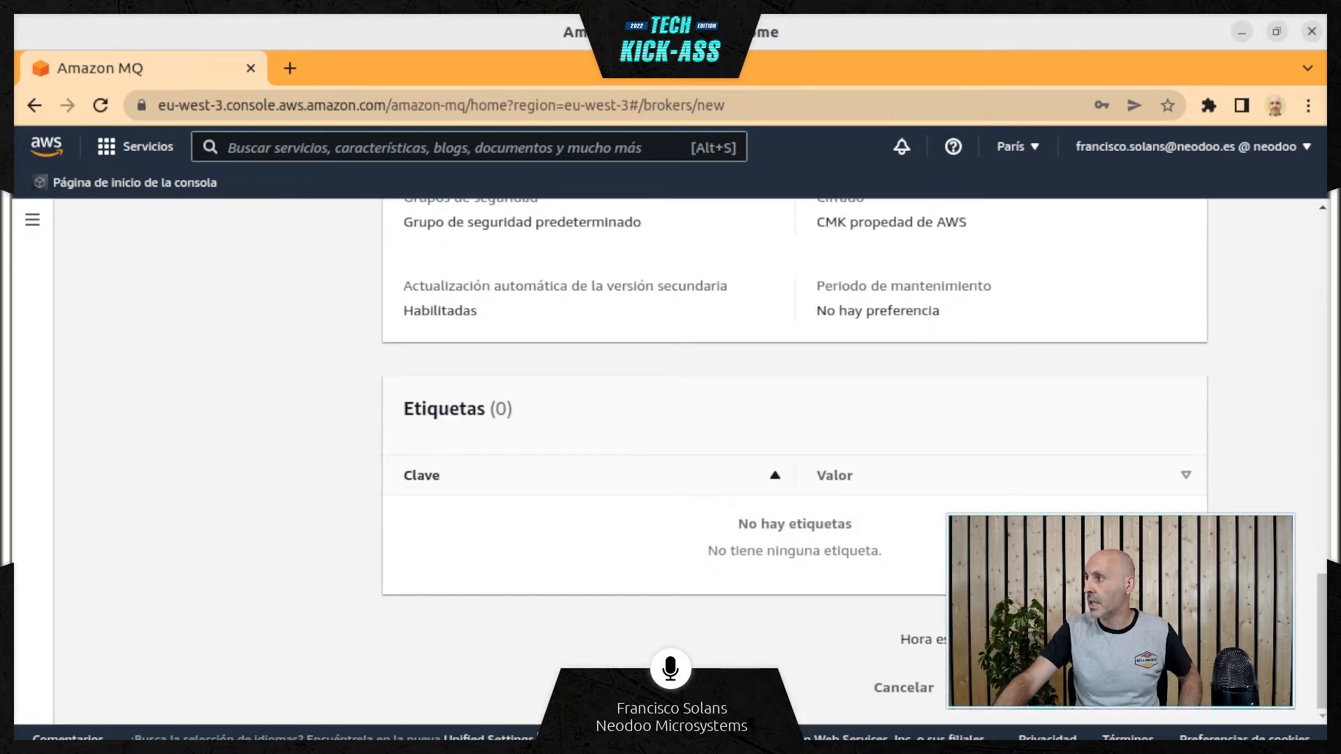
pyautogui.tripleClick(1053, 639)
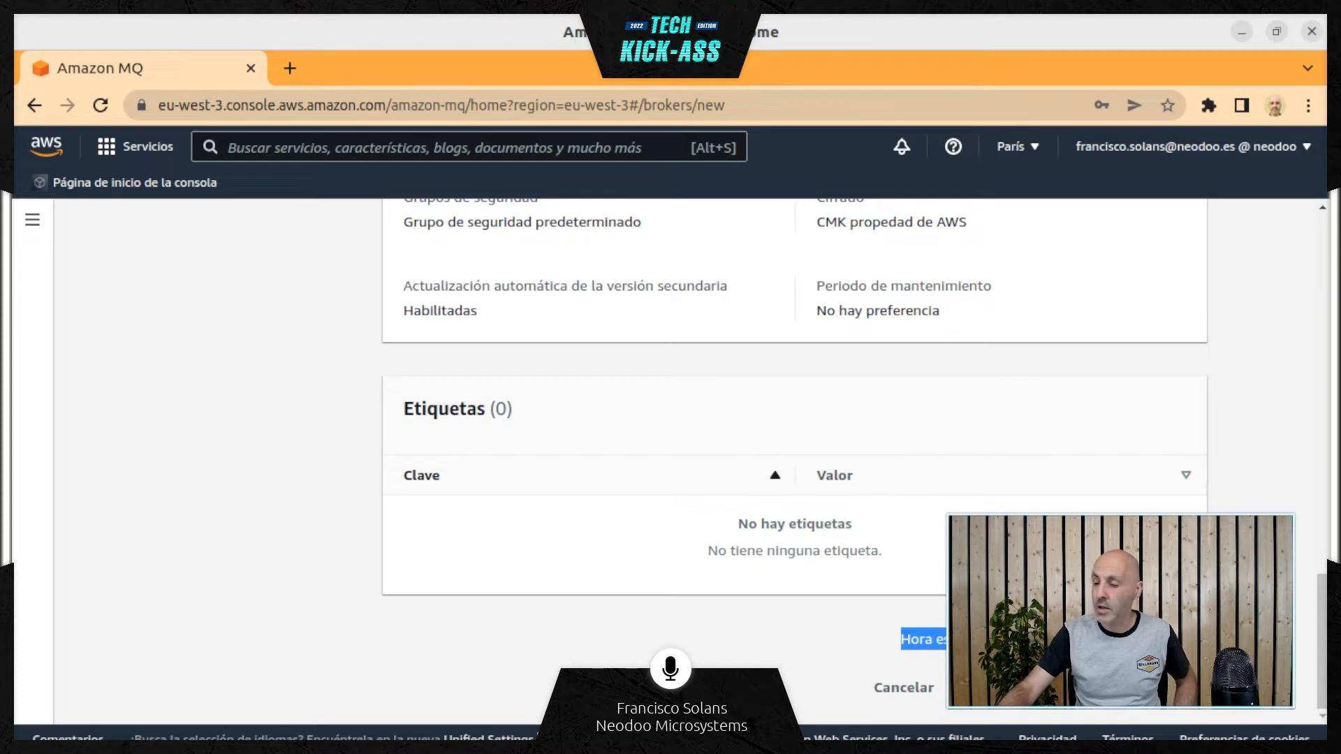
pyautogui.click(1142, 688)
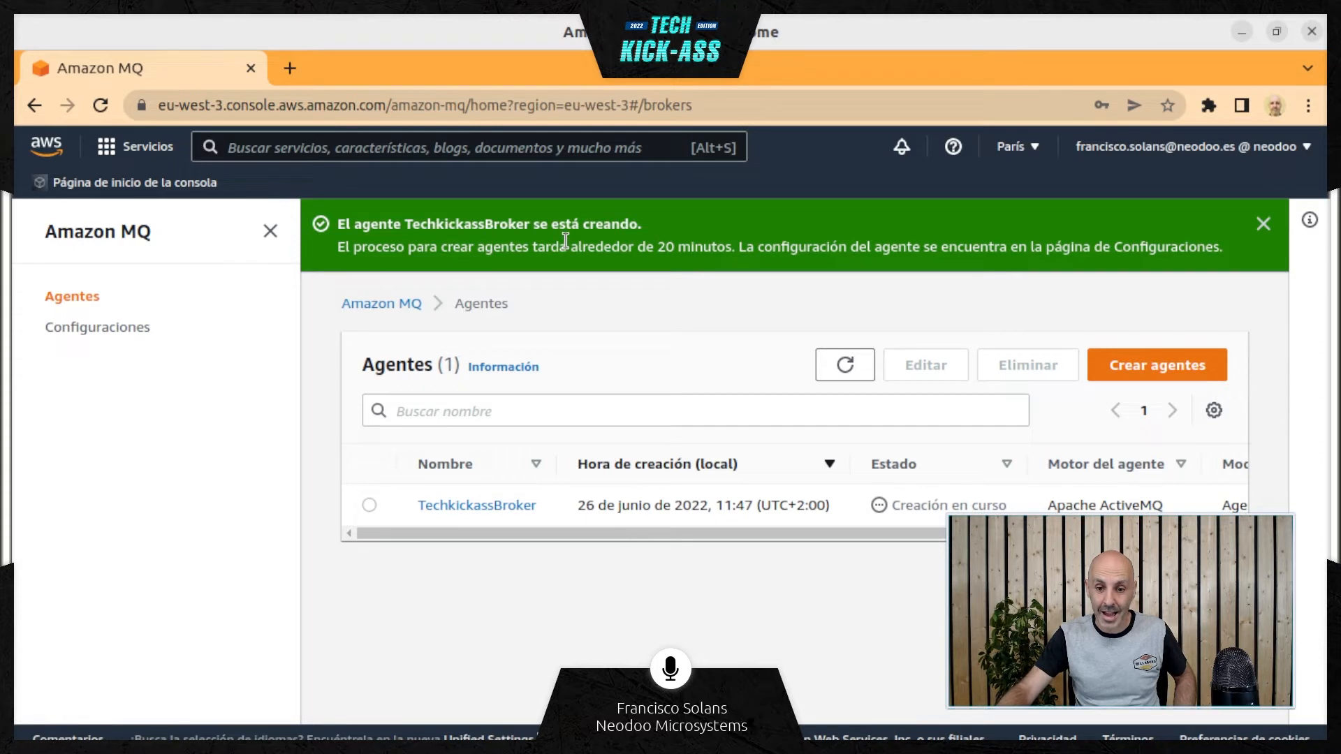
# Check the expected creation time in the notice and the Estado of TechkickassBroker in the broker list
pyautogui.moveTo(570, 246); pyautogui.dragTo(738, 238)
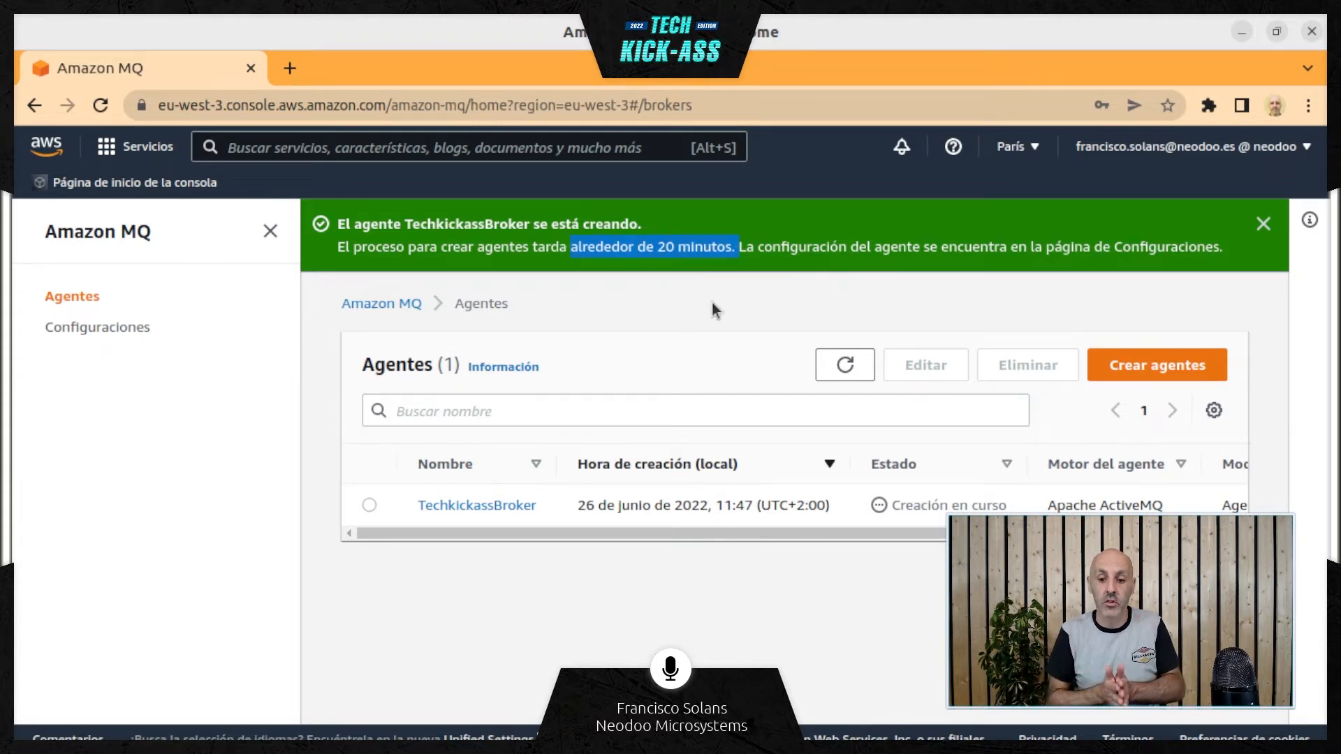
pyautogui.click(370, 506)
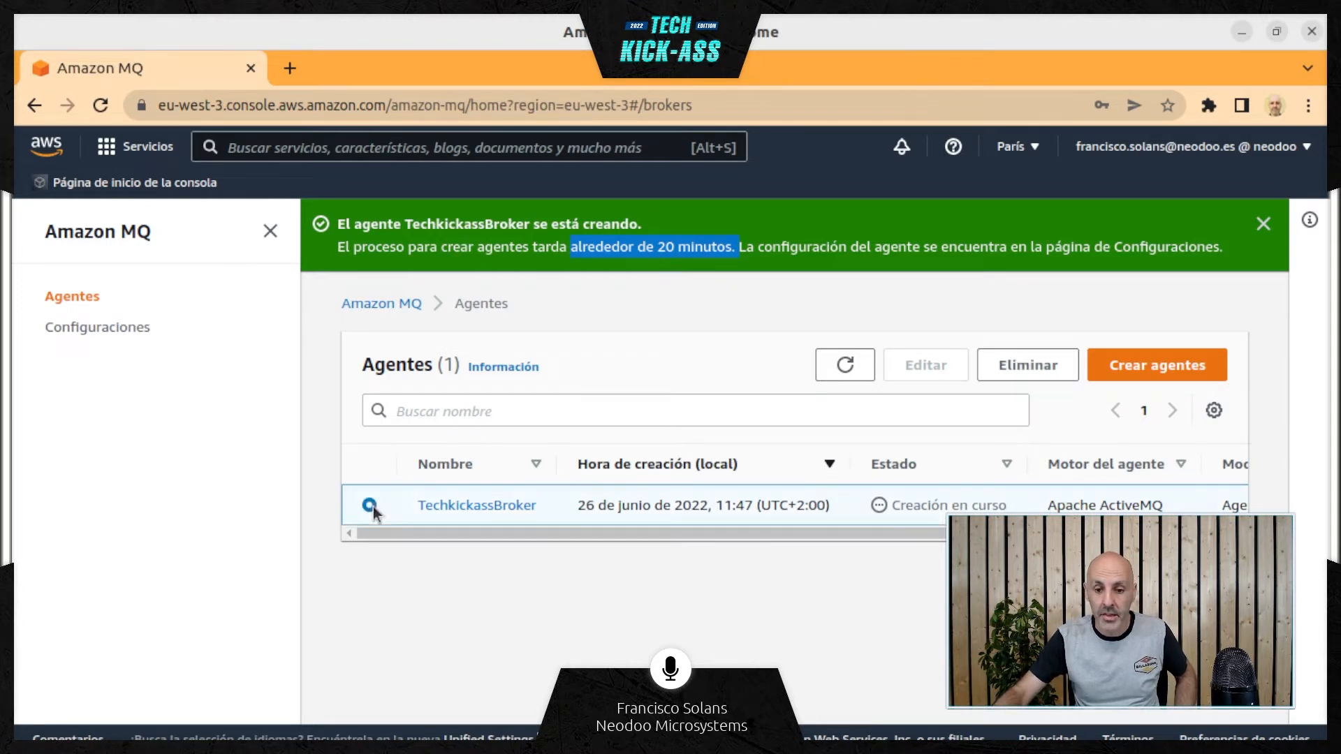
pyautogui.click(931, 504)
pyautogui.tripleClick(931, 505)
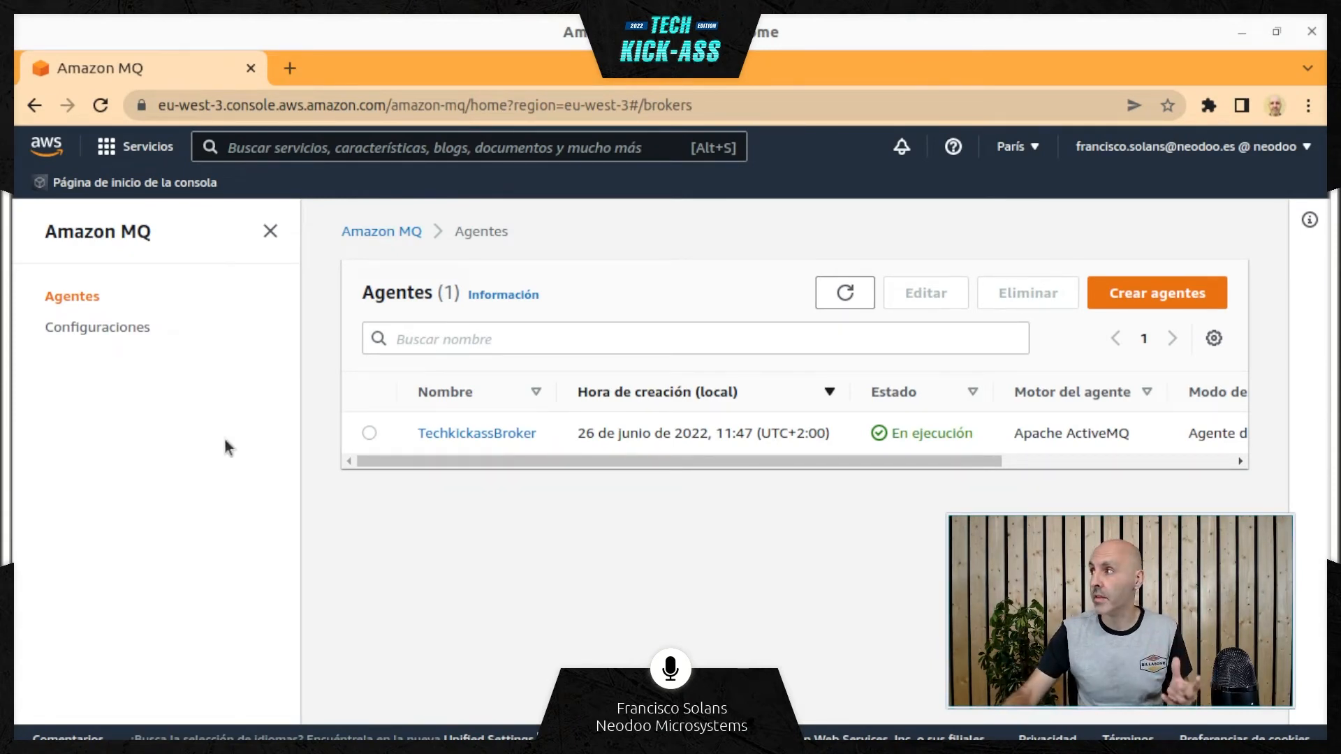
pyautogui.tripleClick(928, 434)
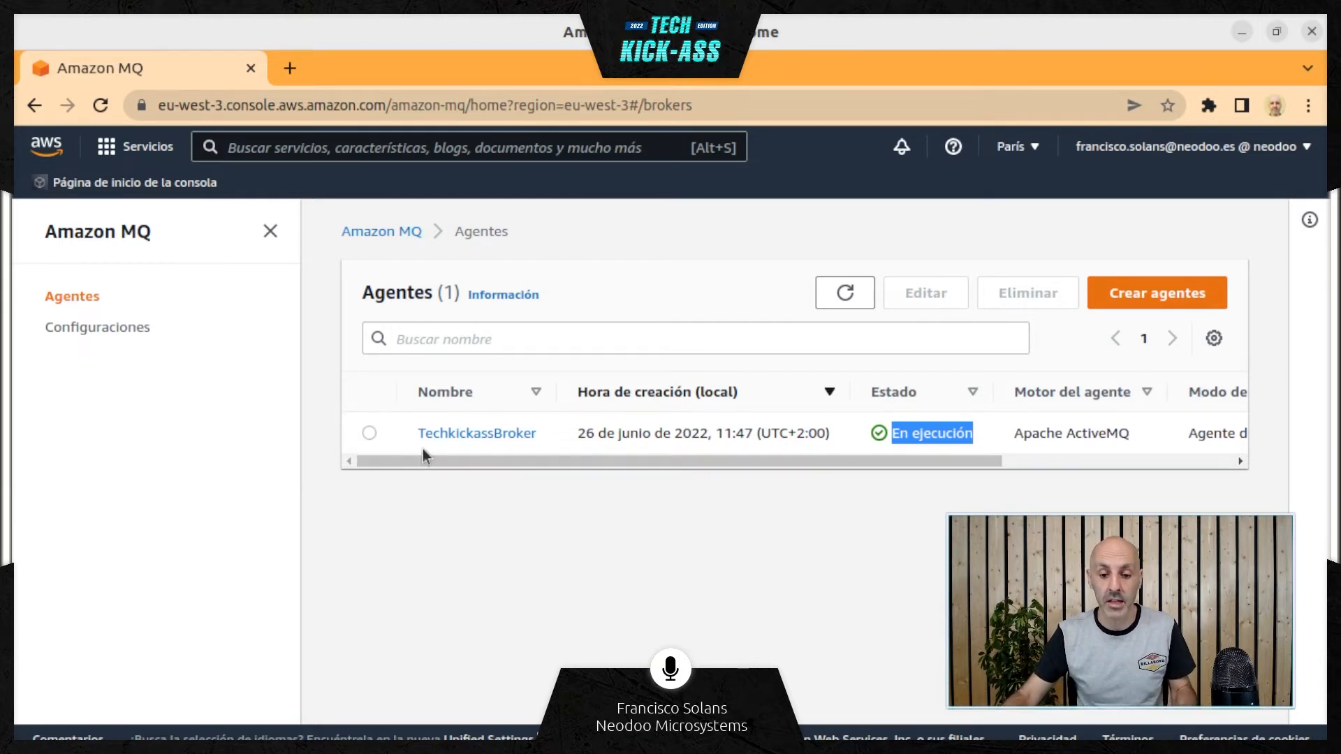
# Open the TechkickassBroker details and look through its specifications, network settings, ActiveMQ web console address and endpoints
pyautogui.click(452, 433)
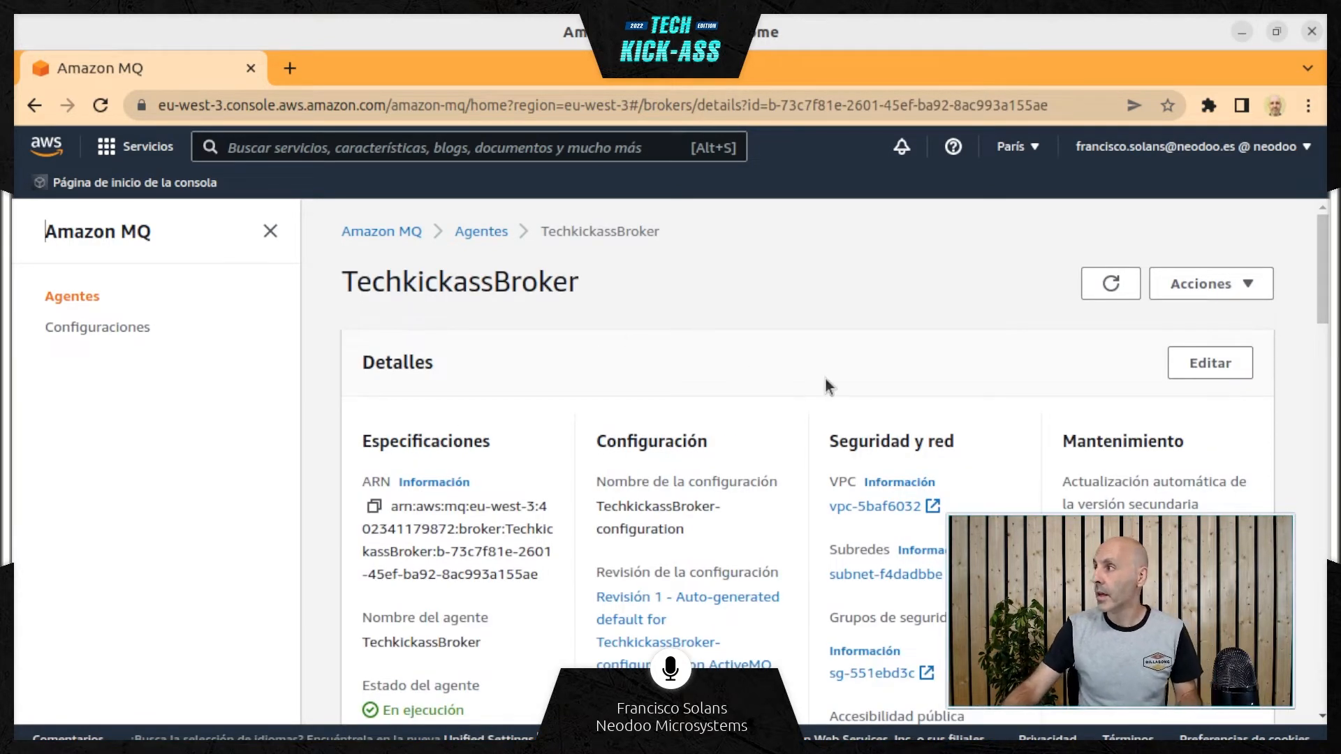
pyautogui.scroll(-1, 847, 321)
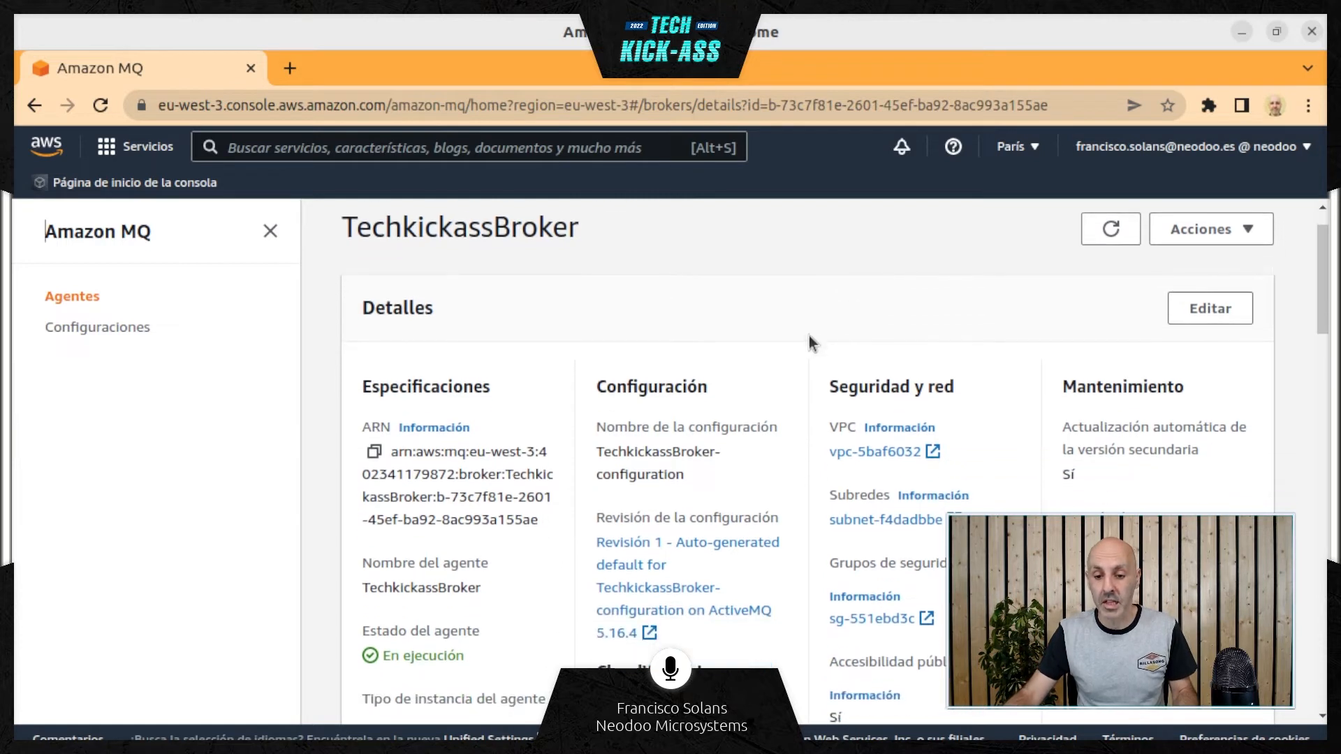
pyautogui.scroll(-3, 749, 381)
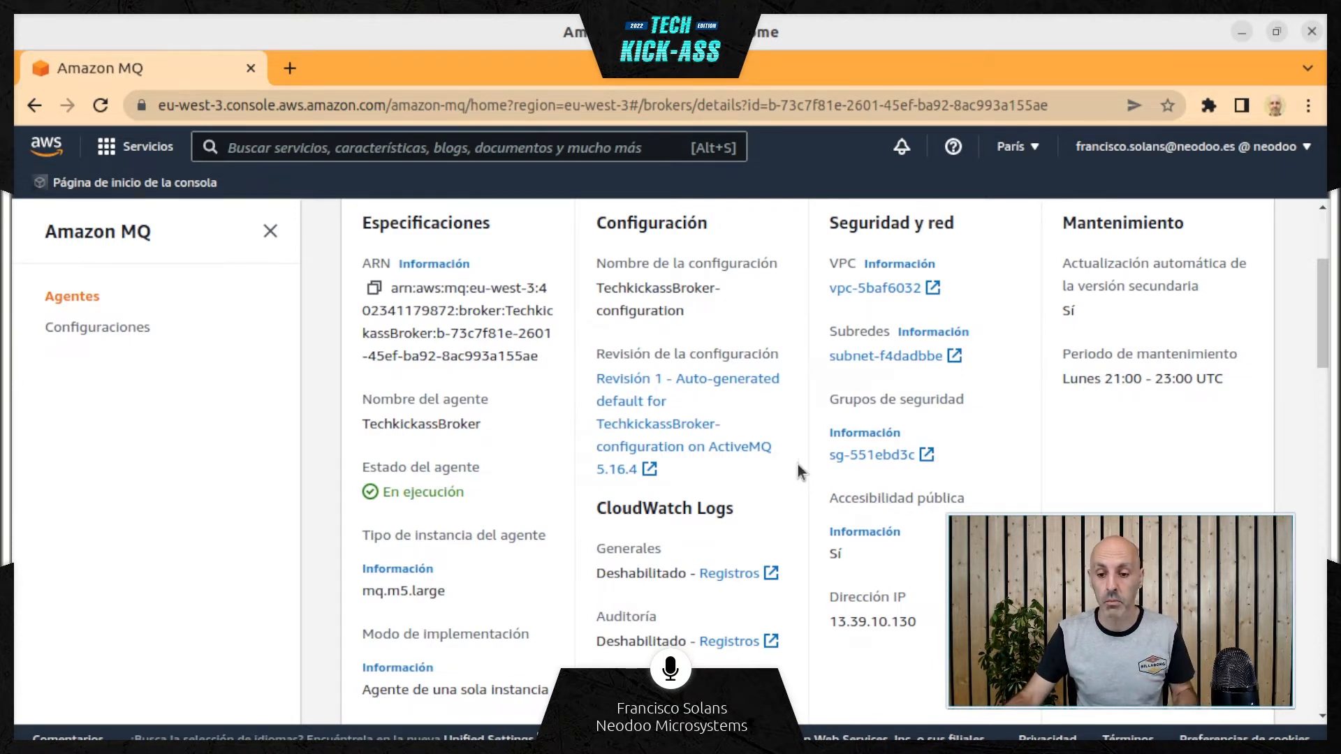
pyautogui.scroll(-6, 798, 463)
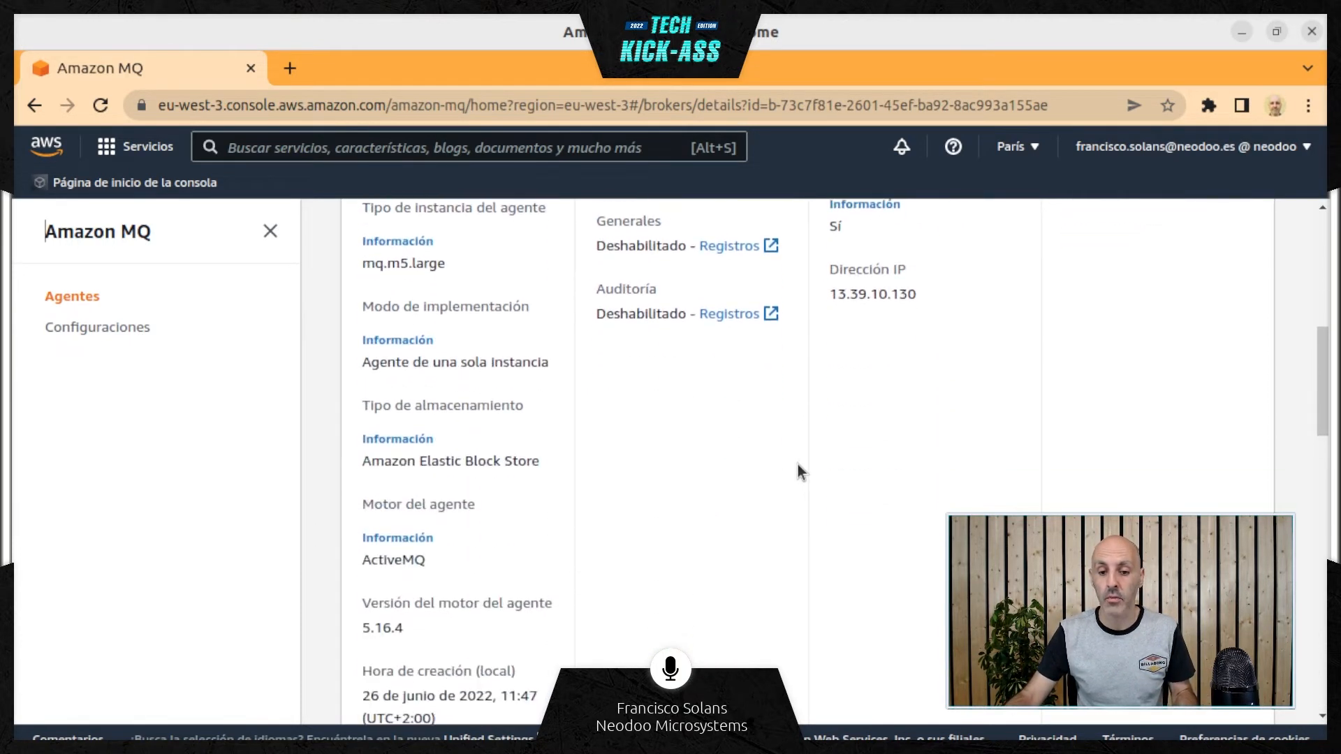
pyautogui.scroll(-12, 798, 464)
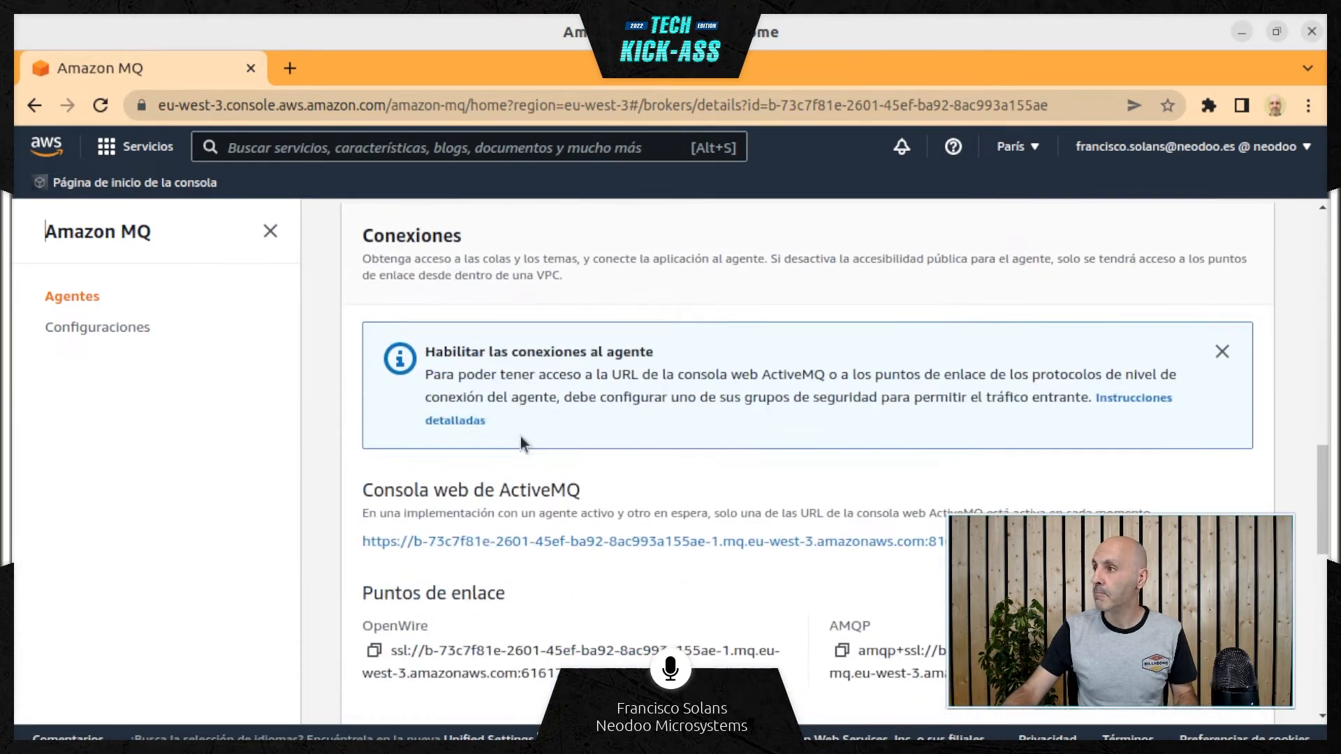
pyautogui.scroll(-2, 357, 433)
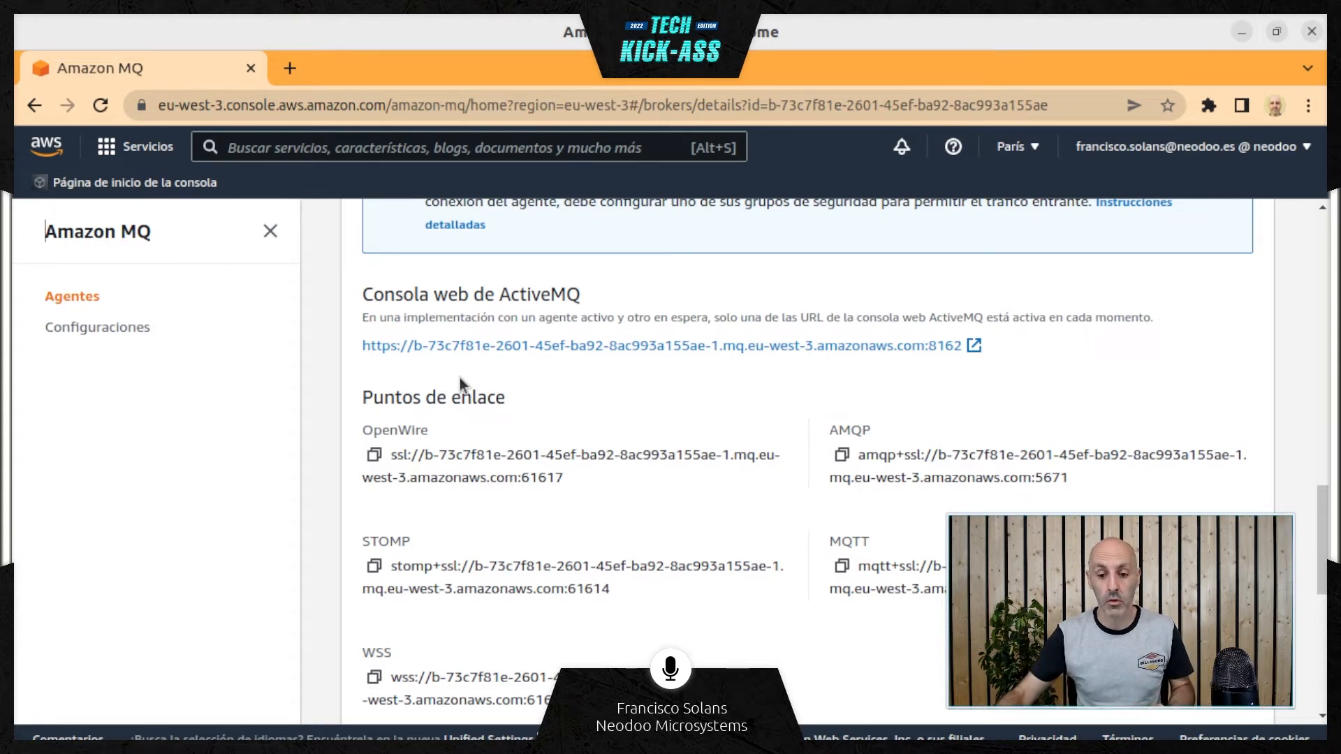
# Try to open the ActiveMQ web console of TechkickassBroker in a new browser tab
pyautogui.rightClick(528, 351)
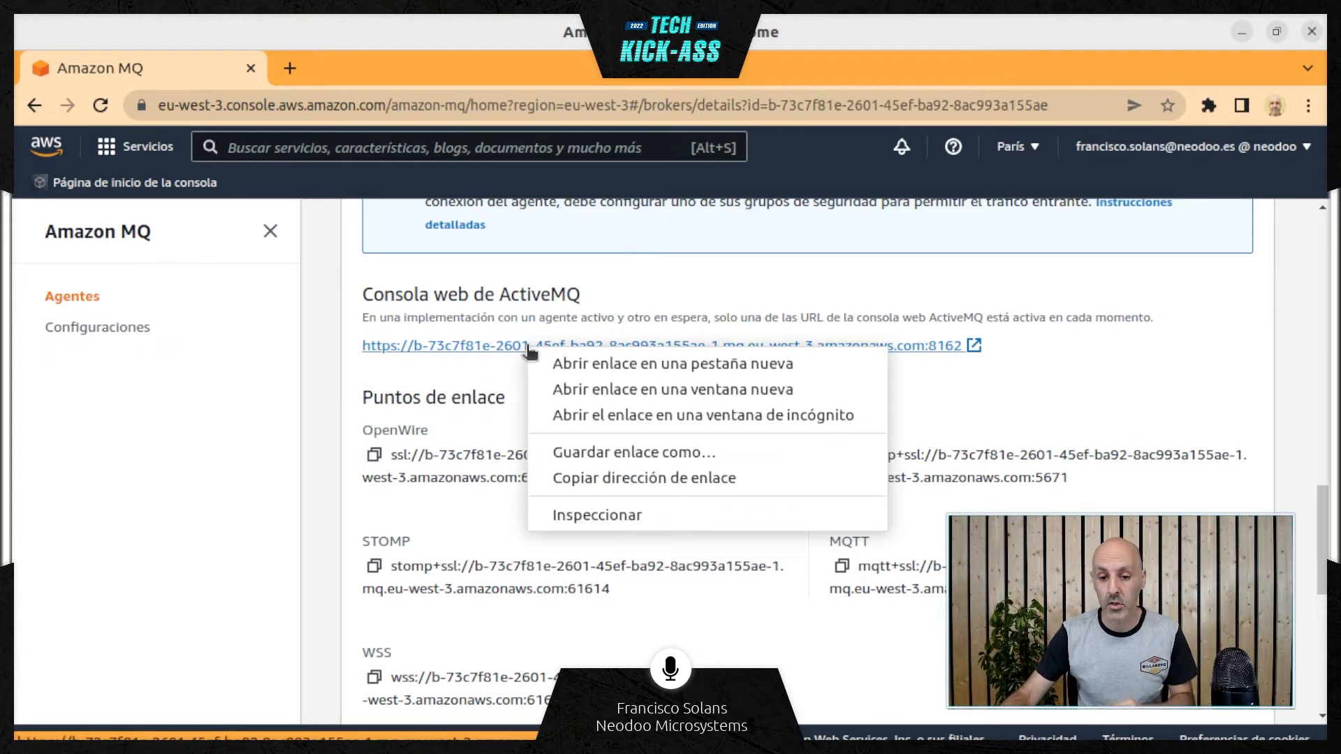
pyautogui.click(567, 363)
pyautogui.click(416, 76)
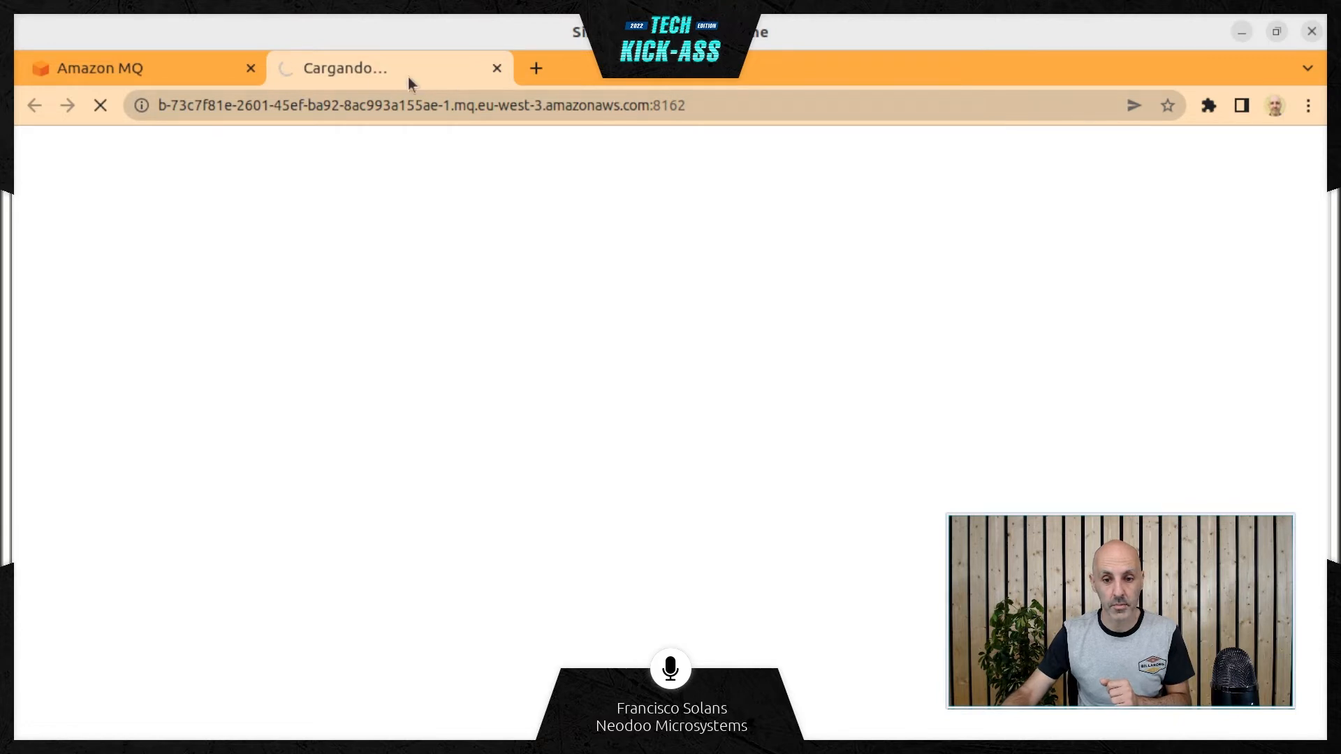
# Return to the broker details, open the linked security group sg-551ebd3c and close the loading ActiveMQ console tab
pyautogui.click(171, 76)
pyautogui.scroll(5, 680, 404)
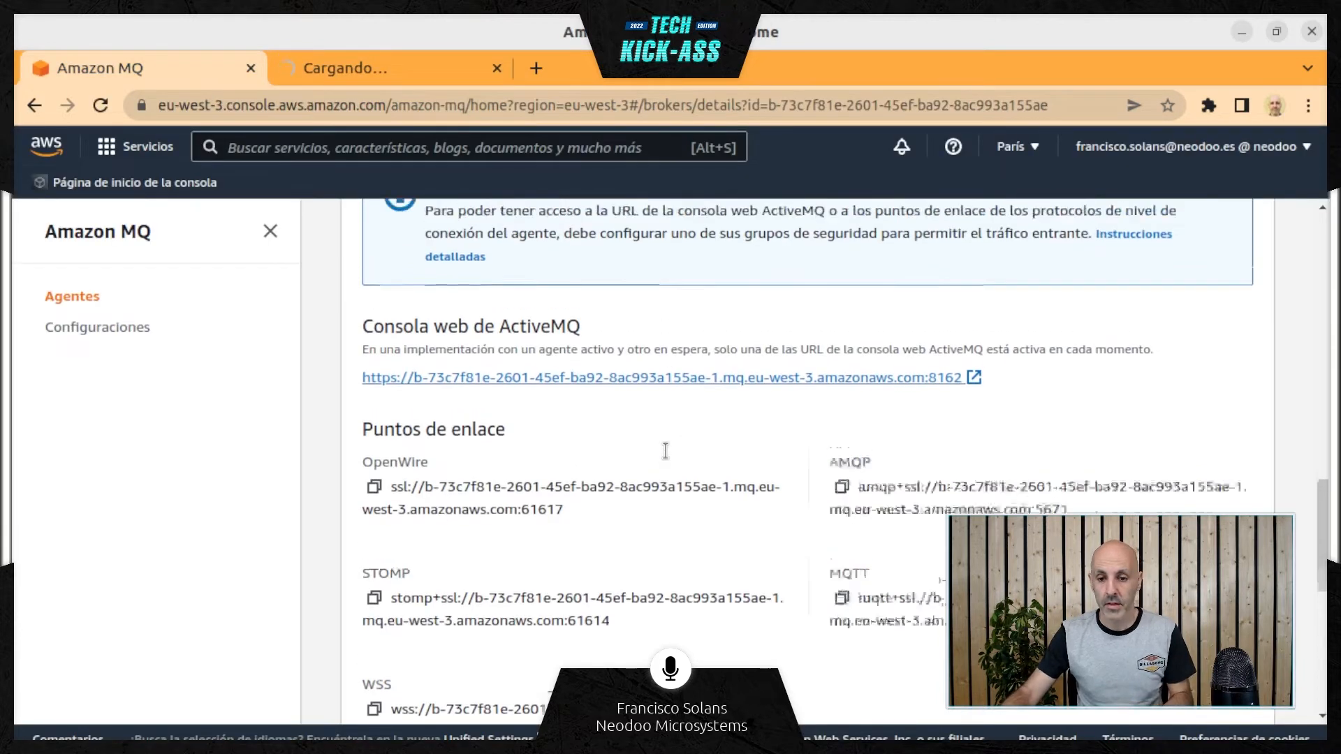
pyautogui.scroll(11, 932, 427)
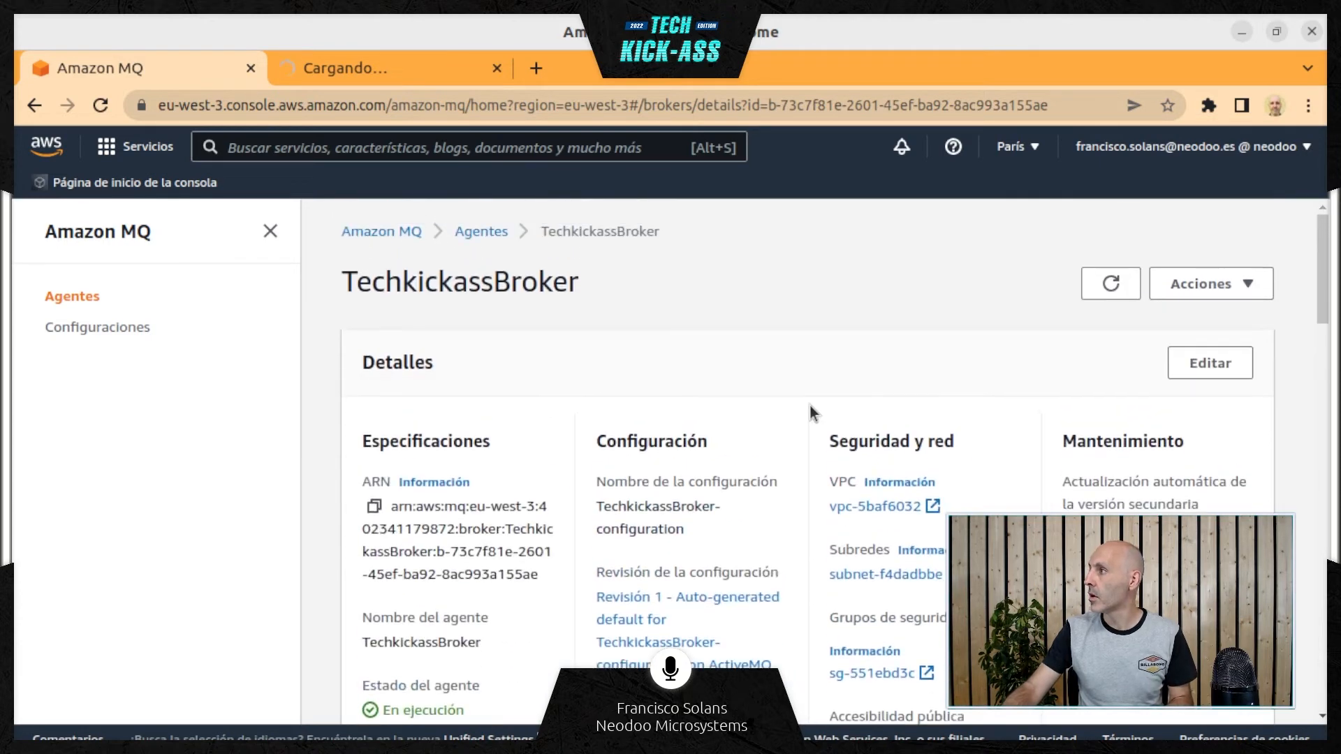
pyautogui.scroll(-3, 810, 409)
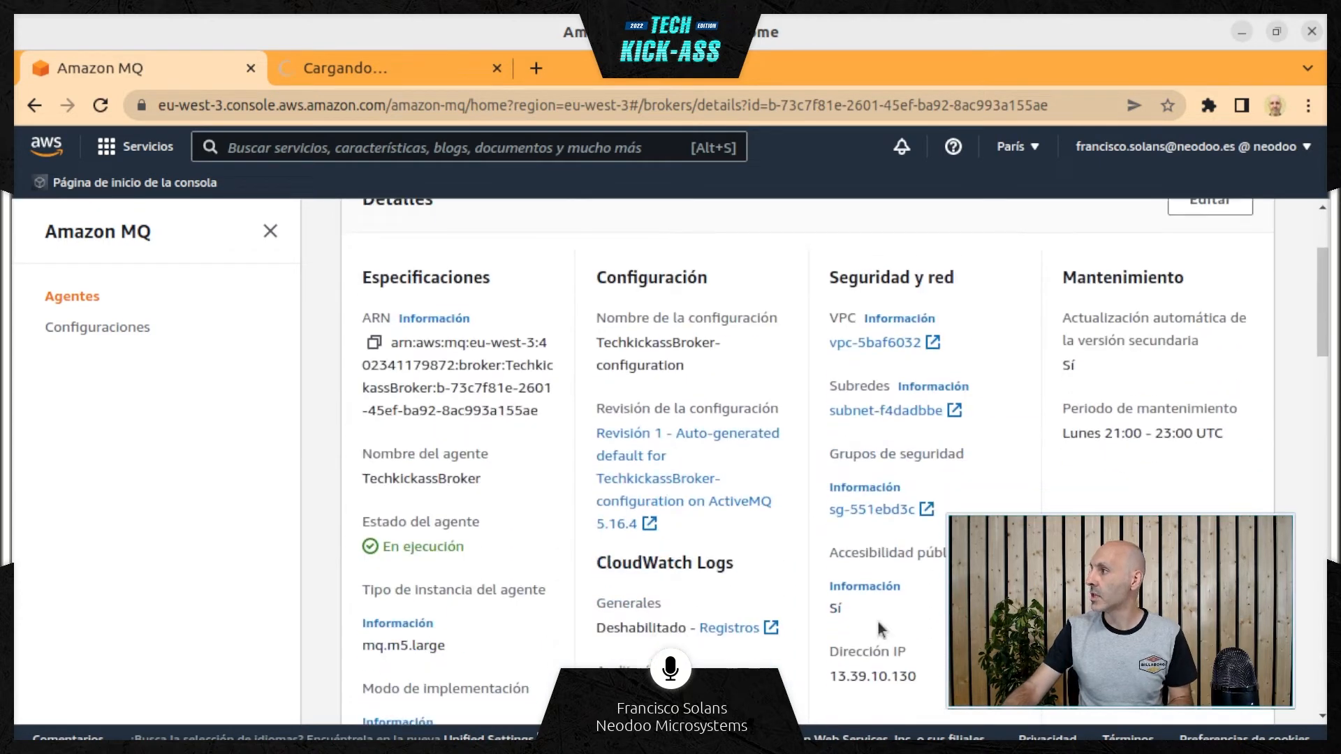
pyautogui.click(876, 512)
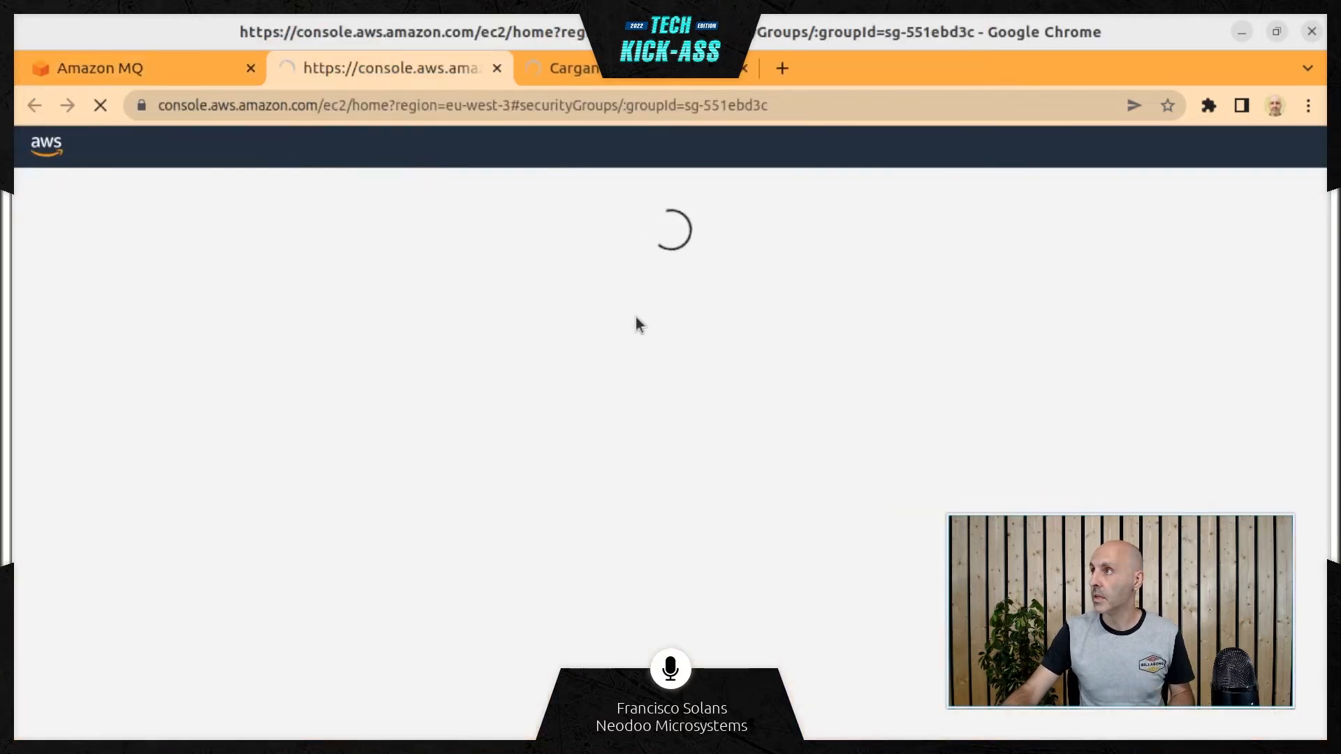
pyautogui.click(744, 68)
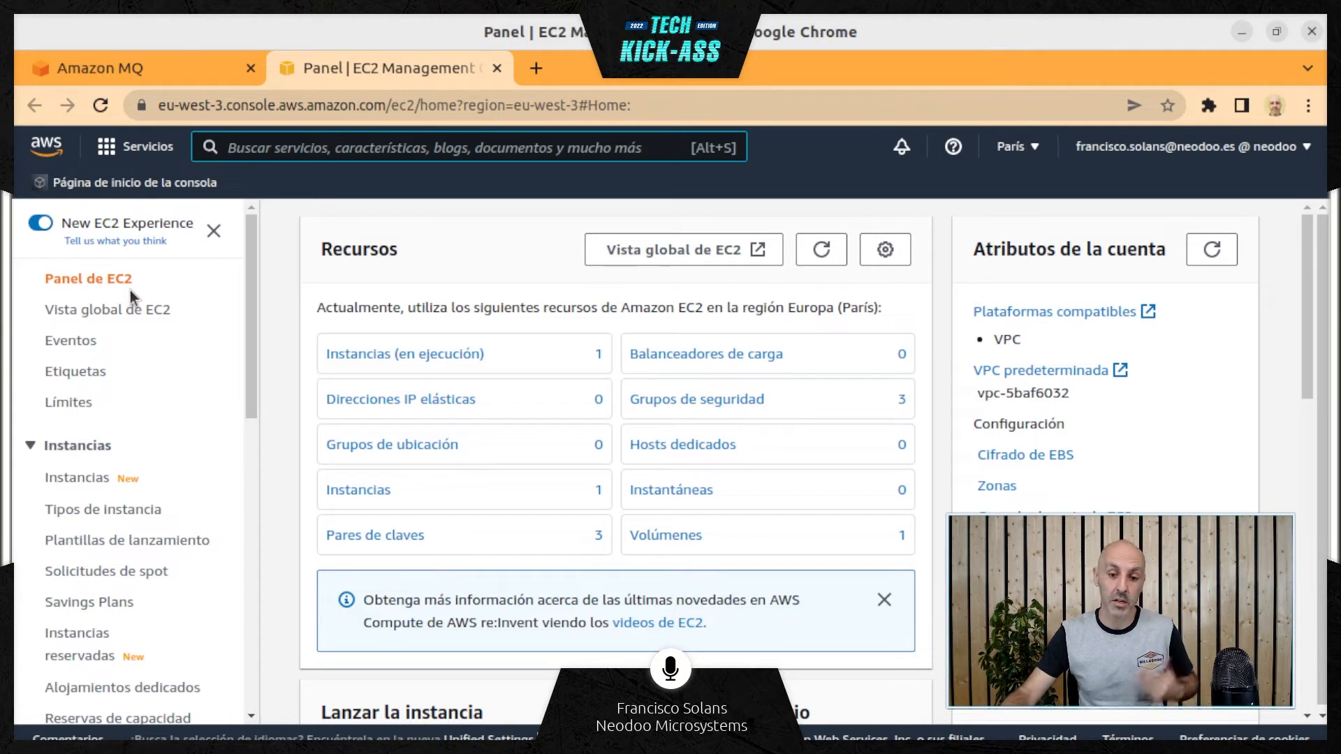
# Show the list of Security Groups under Red y seguridad in the EC2 console
pyautogui.scroll(-1, 130, 290)
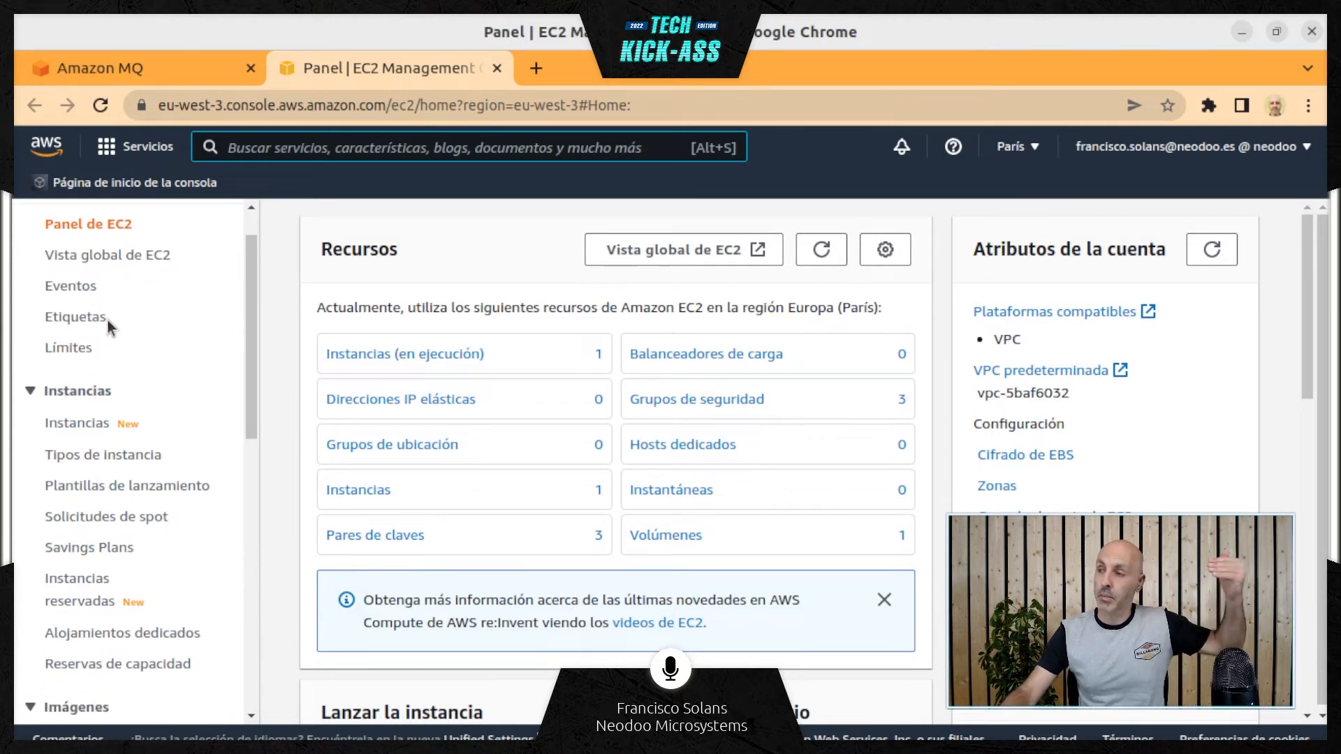
pyautogui.scroll(-4, 107, 319)
pyautogui.scroll(-6, 107, 319)
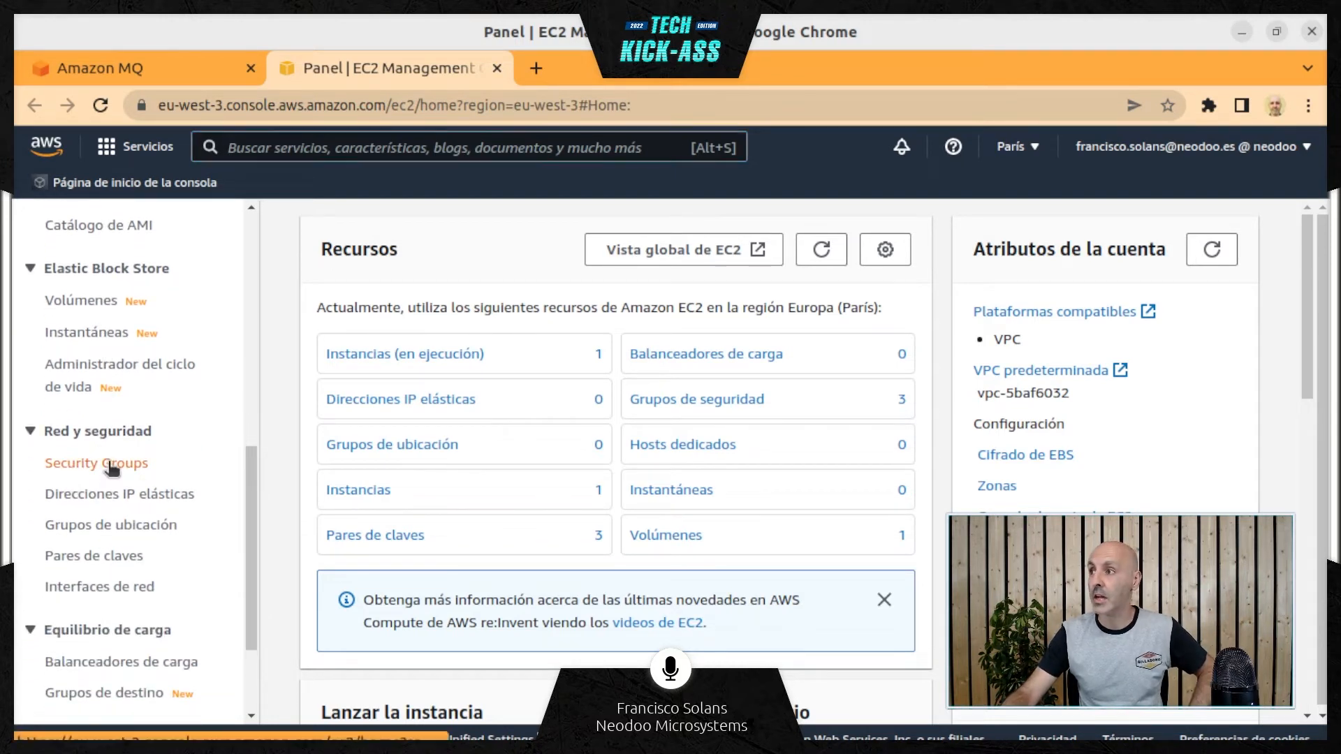
pyautogui.click(111, 464)
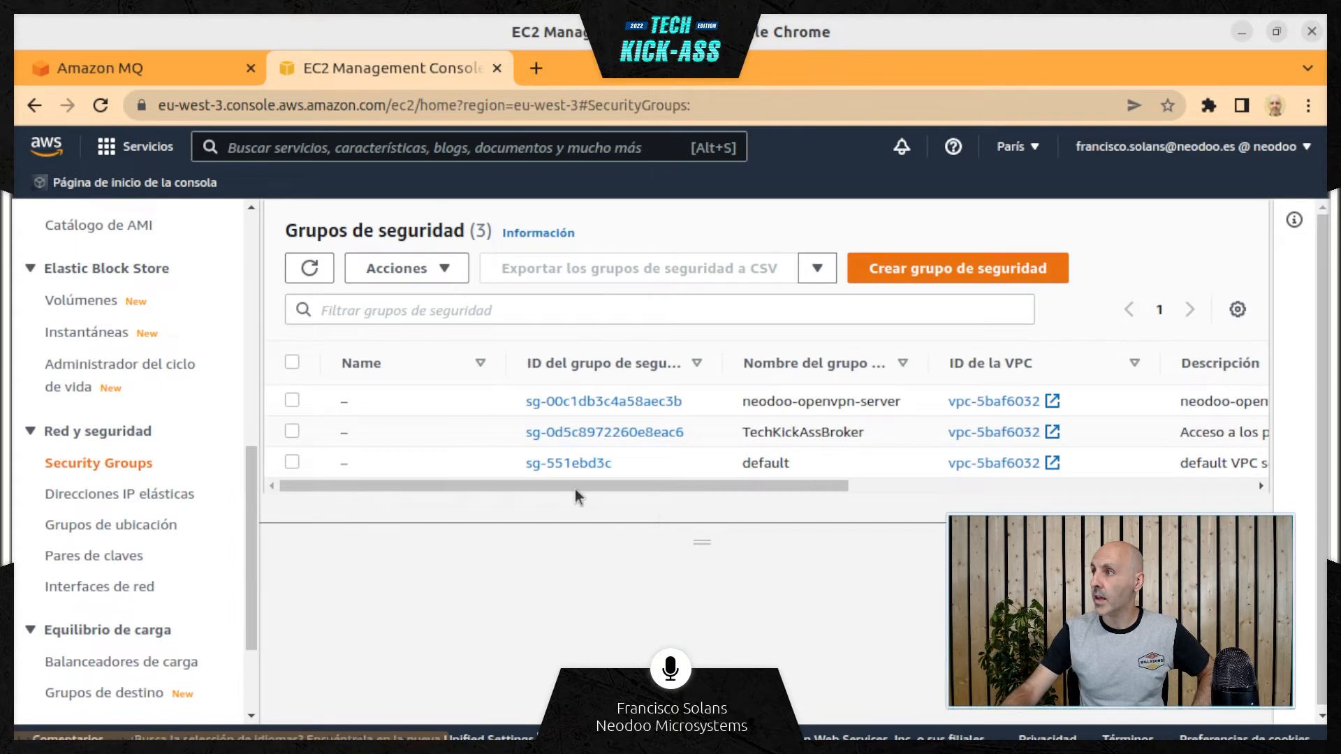
# Point out the default security group by selecting it, and leave only the TechKickAssBroker group selected
pyautogui.click(292, 462)
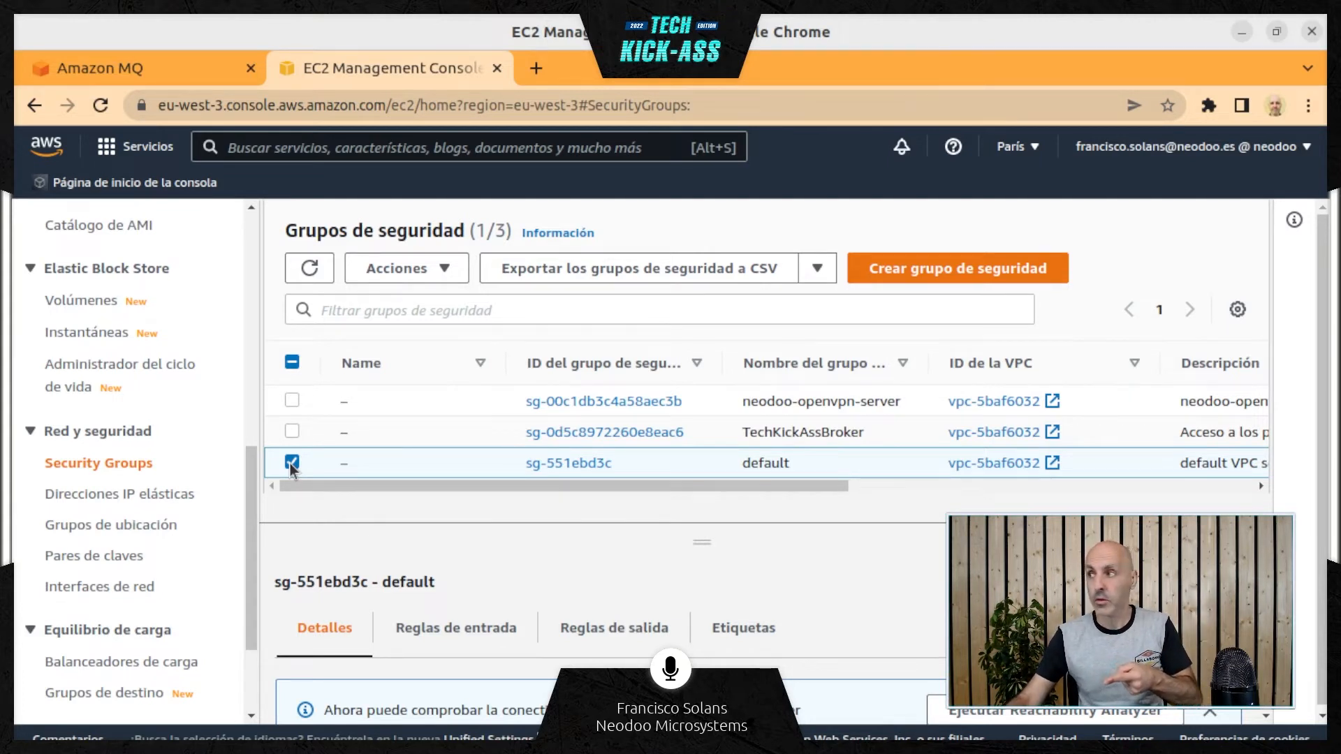
pyautogui.click(292, 464)
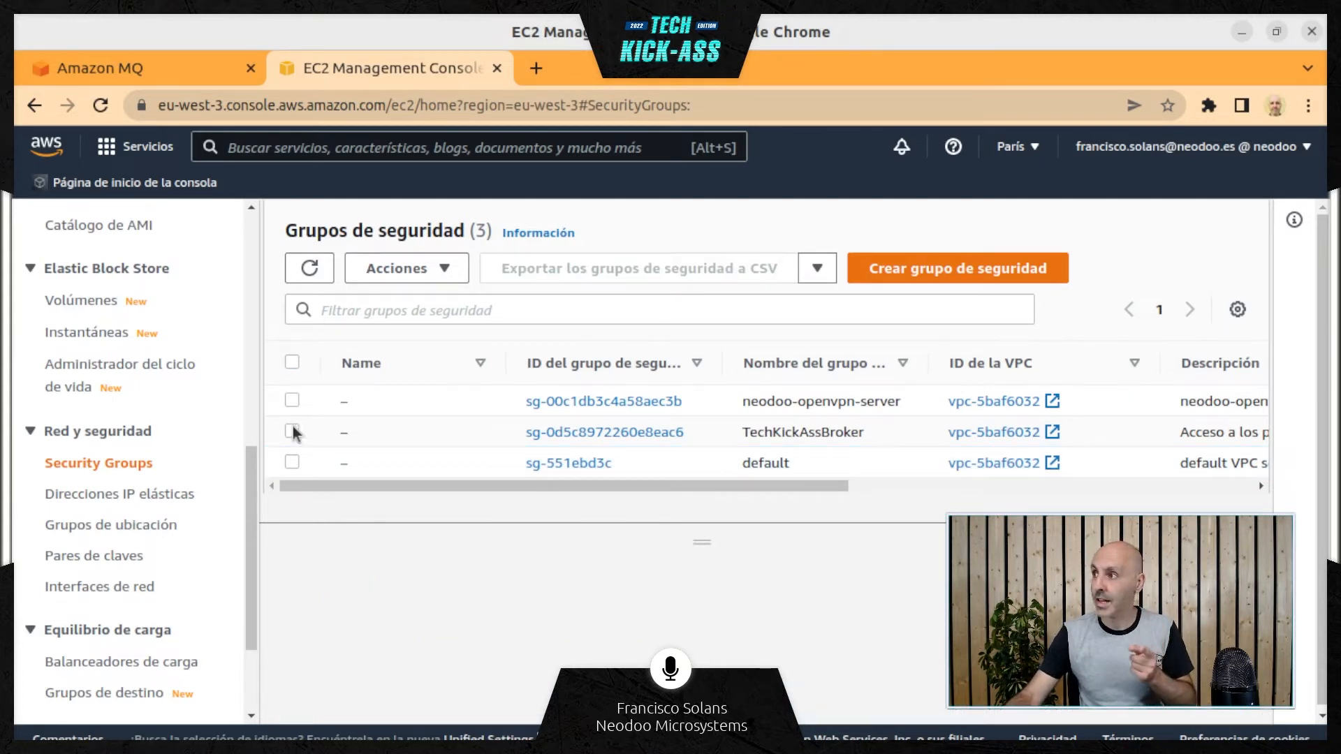
pyautogui.click(292, 432)
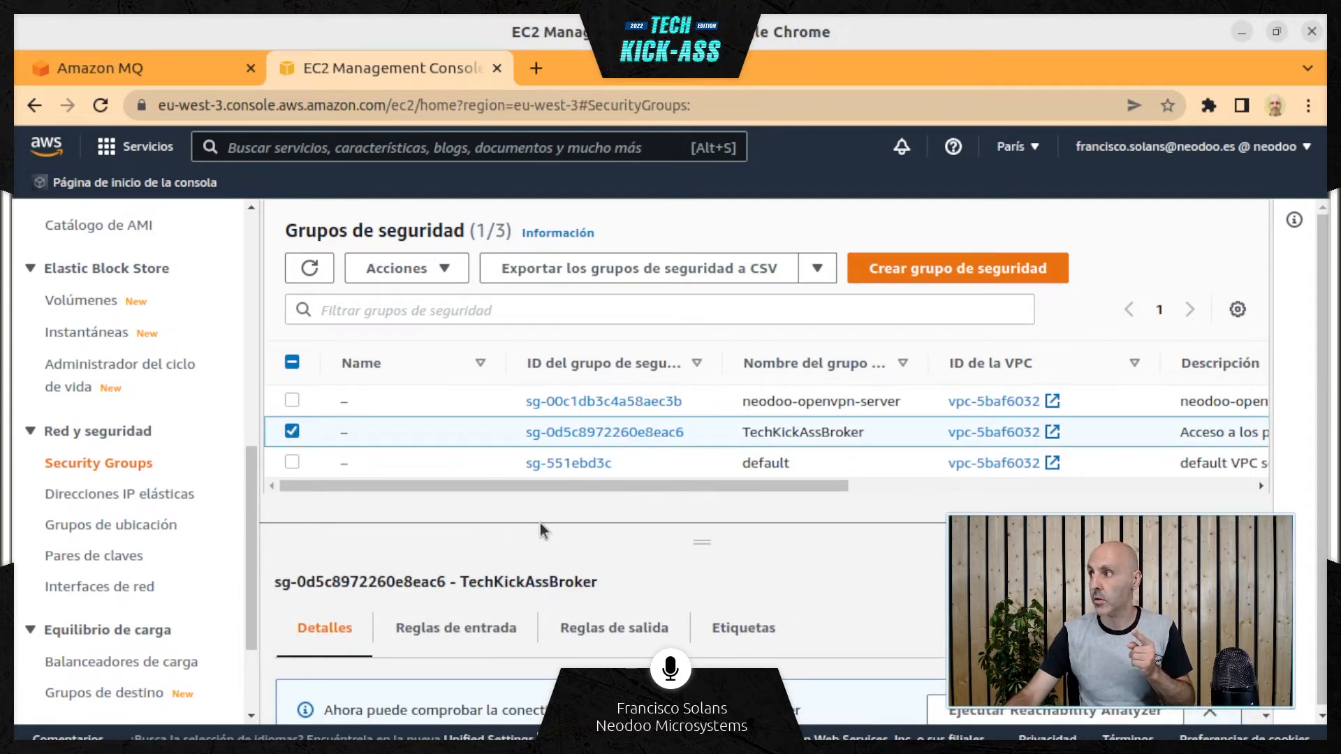
# Enlarge the details area of the TechKickAssBroker security group, show its inbound rules and dismiss the Reachability Analyzer notice
pyautogui.moveTo(702, 542); pyautogui.dragTo(629, 415)
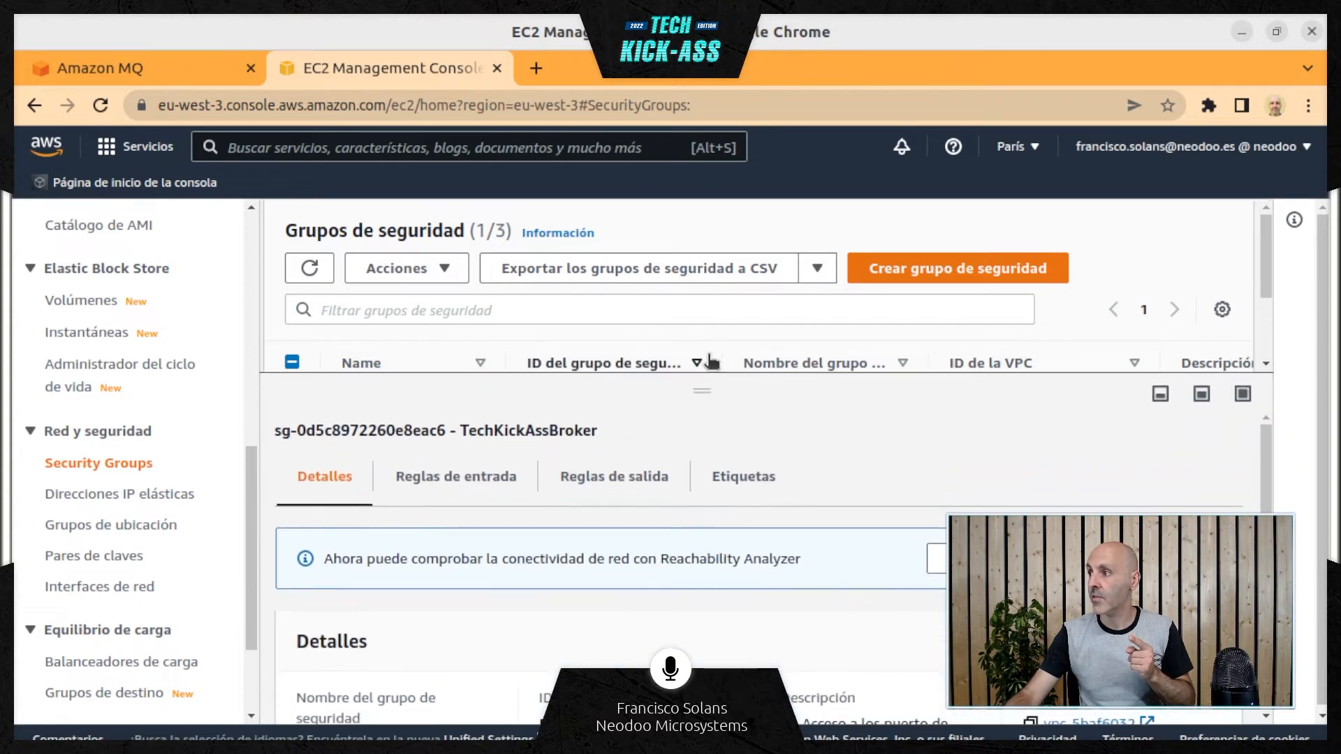
pyautogui.click(475, 477)
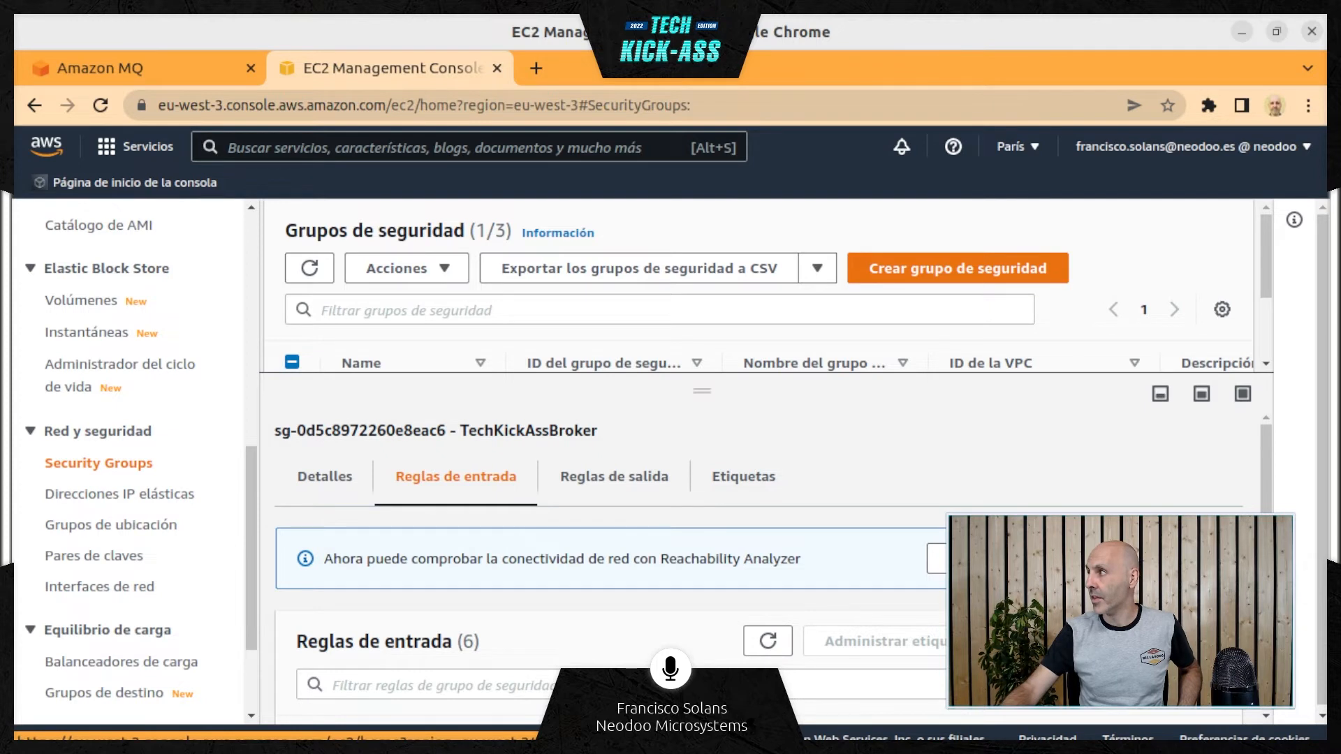
pyautogui.click(1221, 559)
pyautogui.moveTo(1116, 377); pyautogui.dragTo(1114, 355)
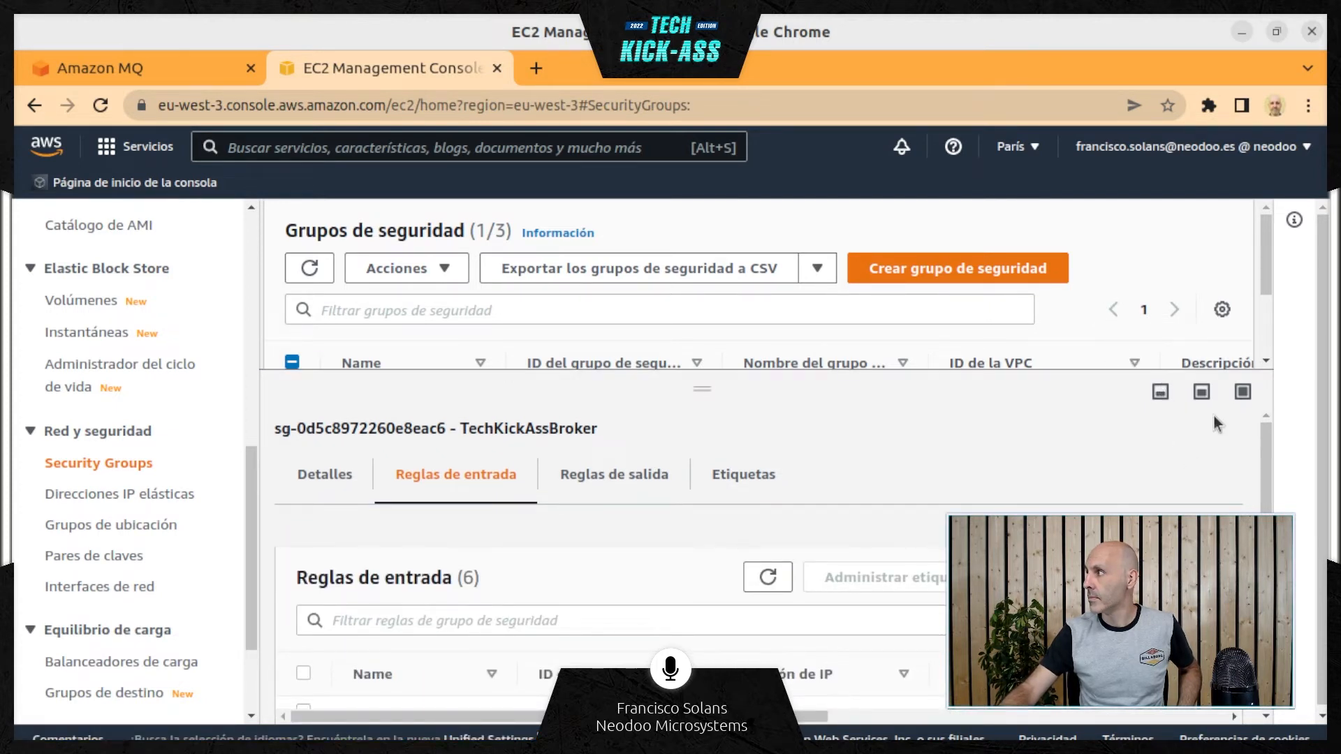
pyautogui.scroll(-2, 1263, 493)
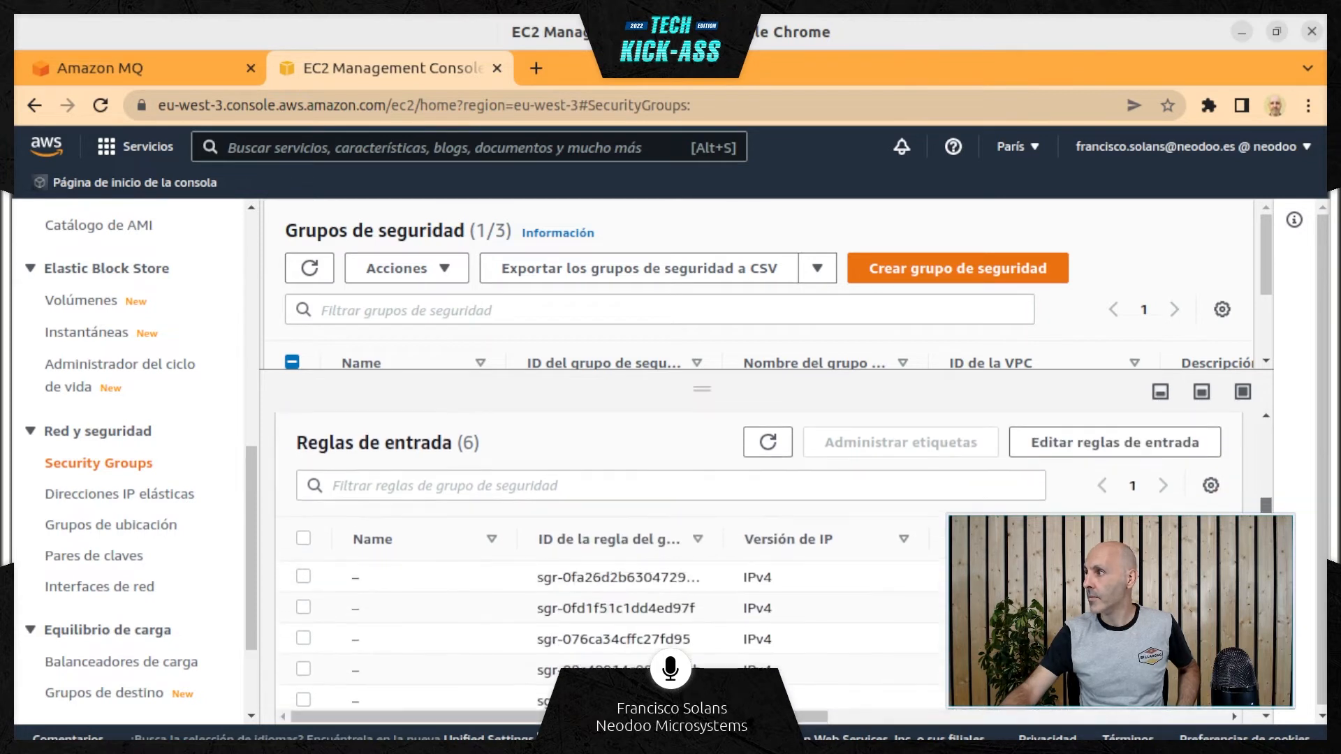
pyautogui.scroll(1, 1264, 497)
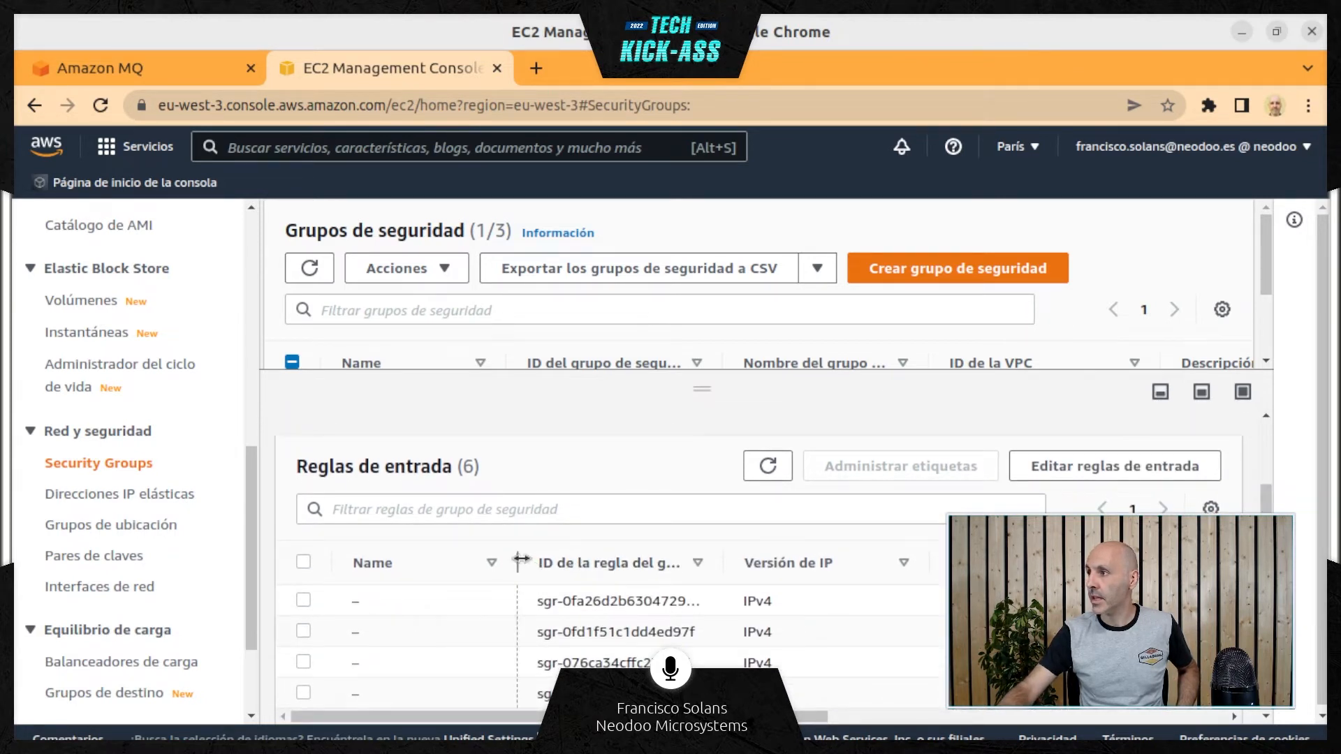
# Narrow the name, rule ID, IP version, type and protocol columns of the inbound rules table and bring the port ranges into view
pyautogui.moveTo(518, 561); pyautogui.dragTo(434, 561)
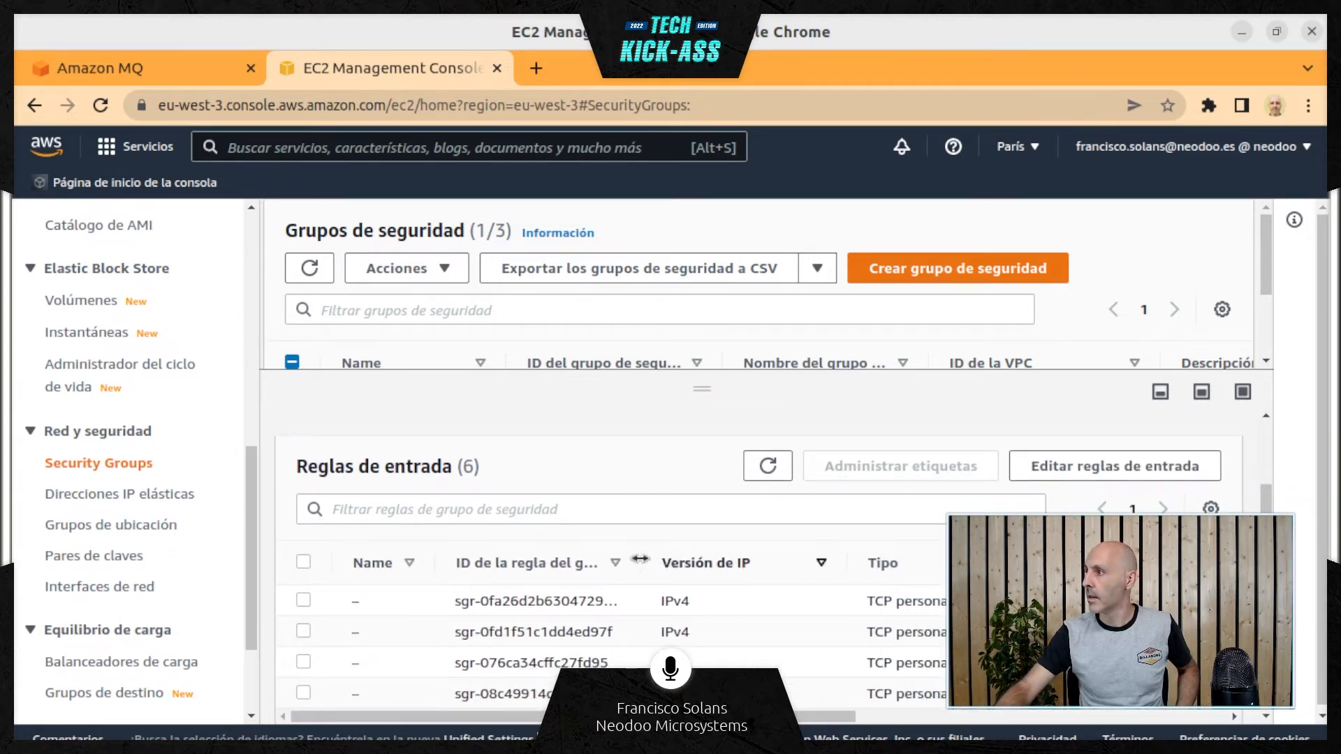
pyautogui.moveTo(640, 559); pyautogui.dragTo(620, 560)
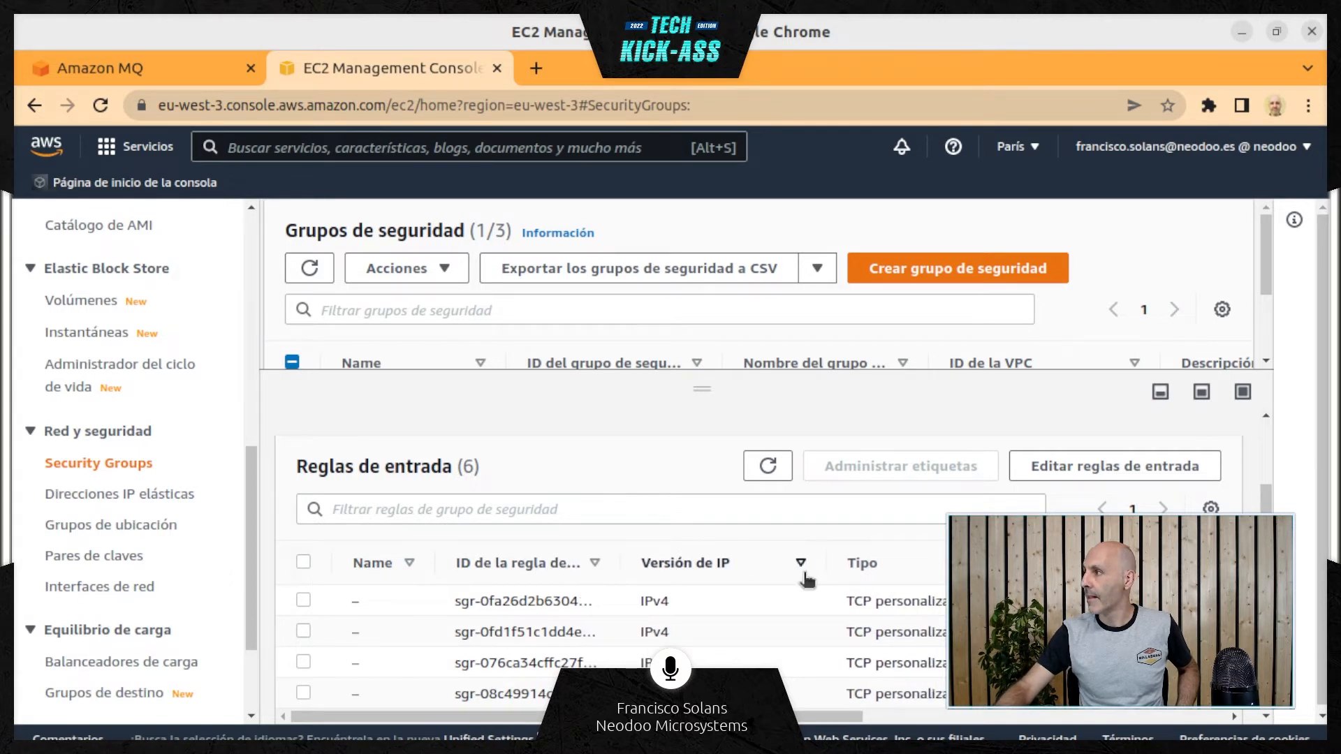
pyautogui.moveTo(825, 563); pyautogui.dragTo(744, 563)
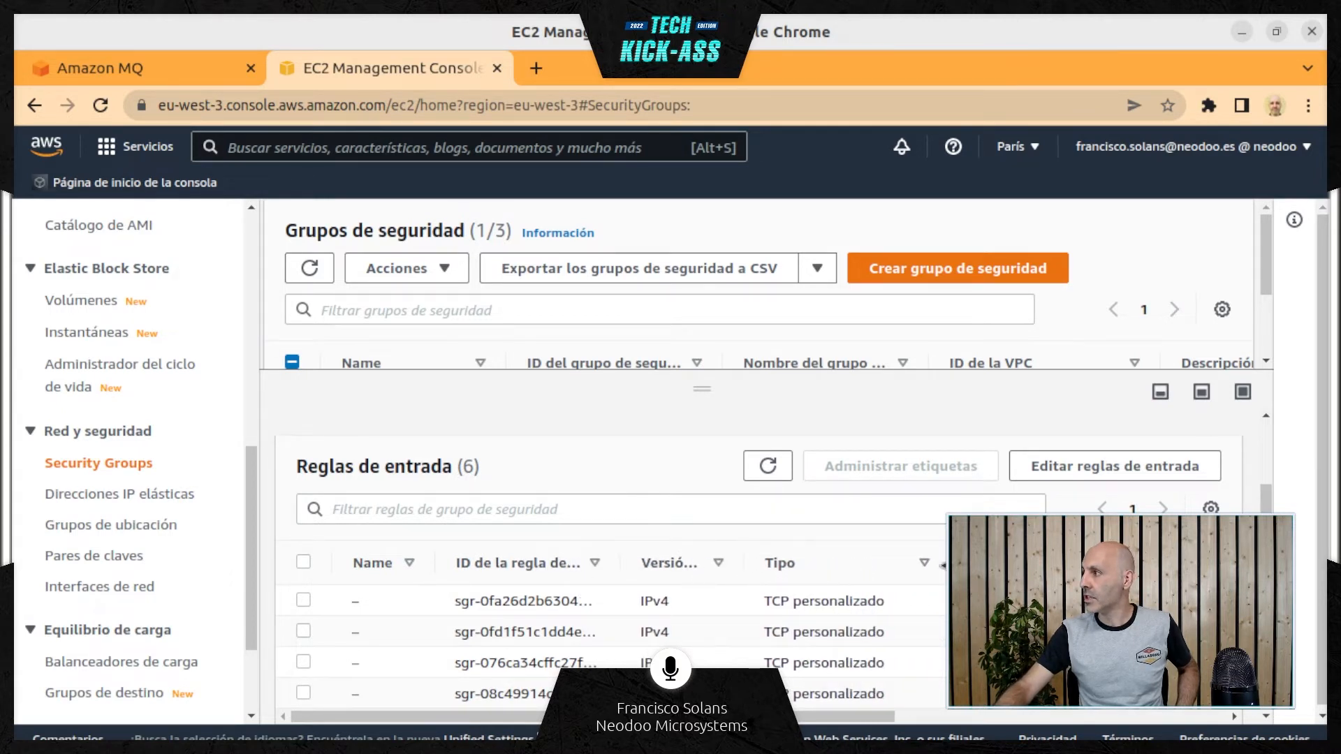
pyautogui.moveTo(942, 563); pyautogui.dragTo(866, 563)
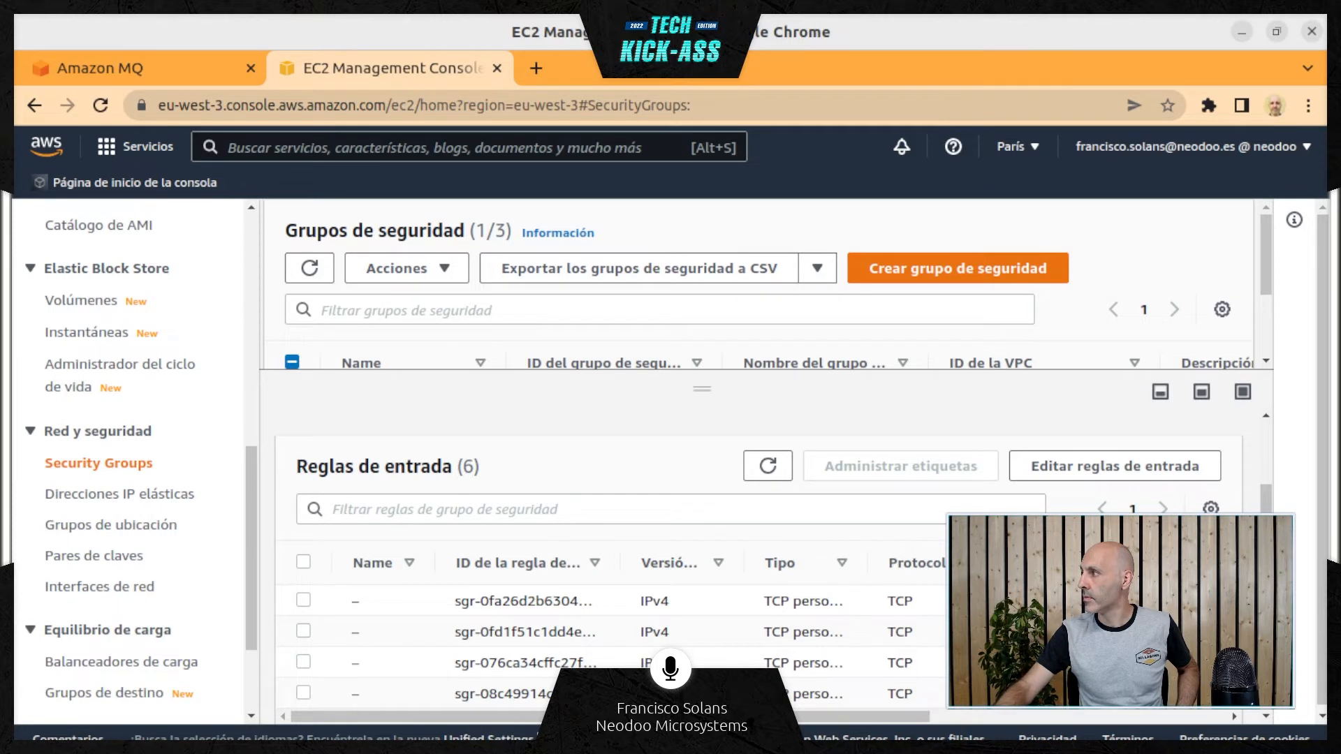
pyautogui.moveTo(1072, 563); pyautogui.dragTo(991, 562)
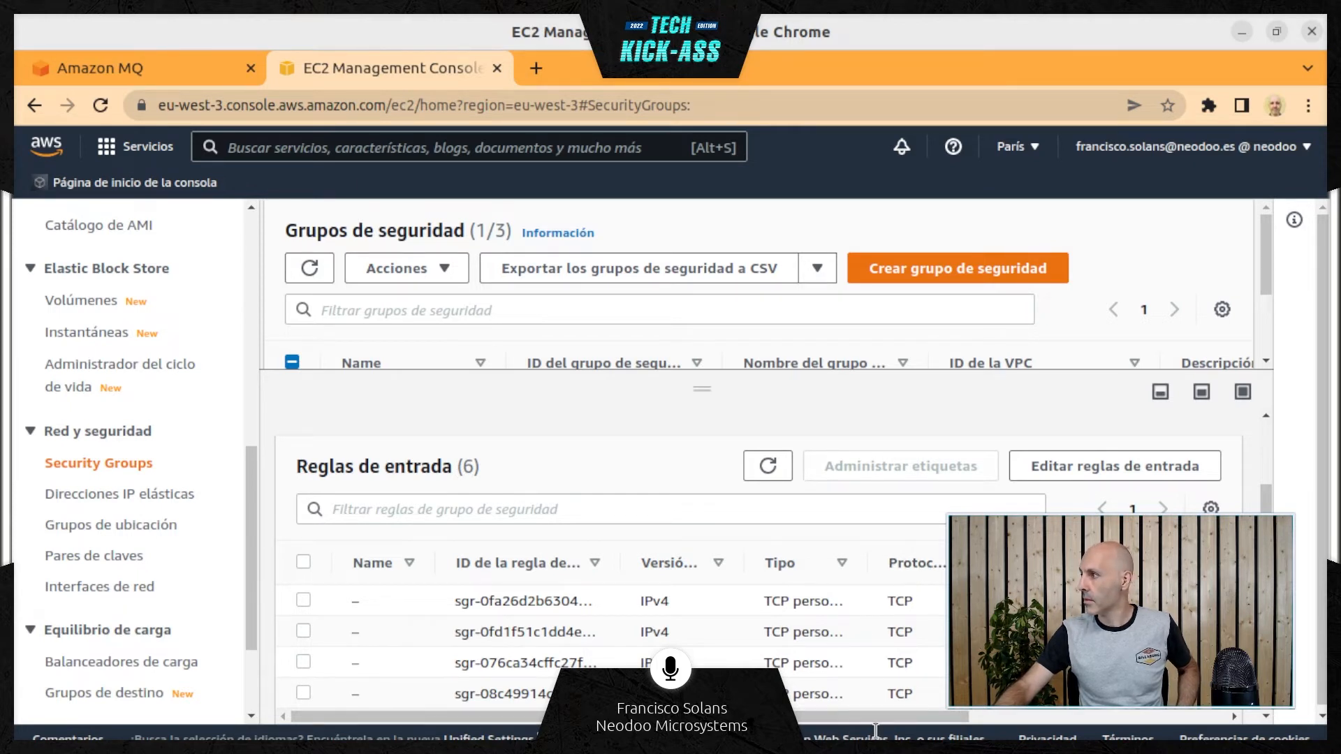
pyautogui.moveTo(875, 717); pyautogui.dragTo(1149, 726)
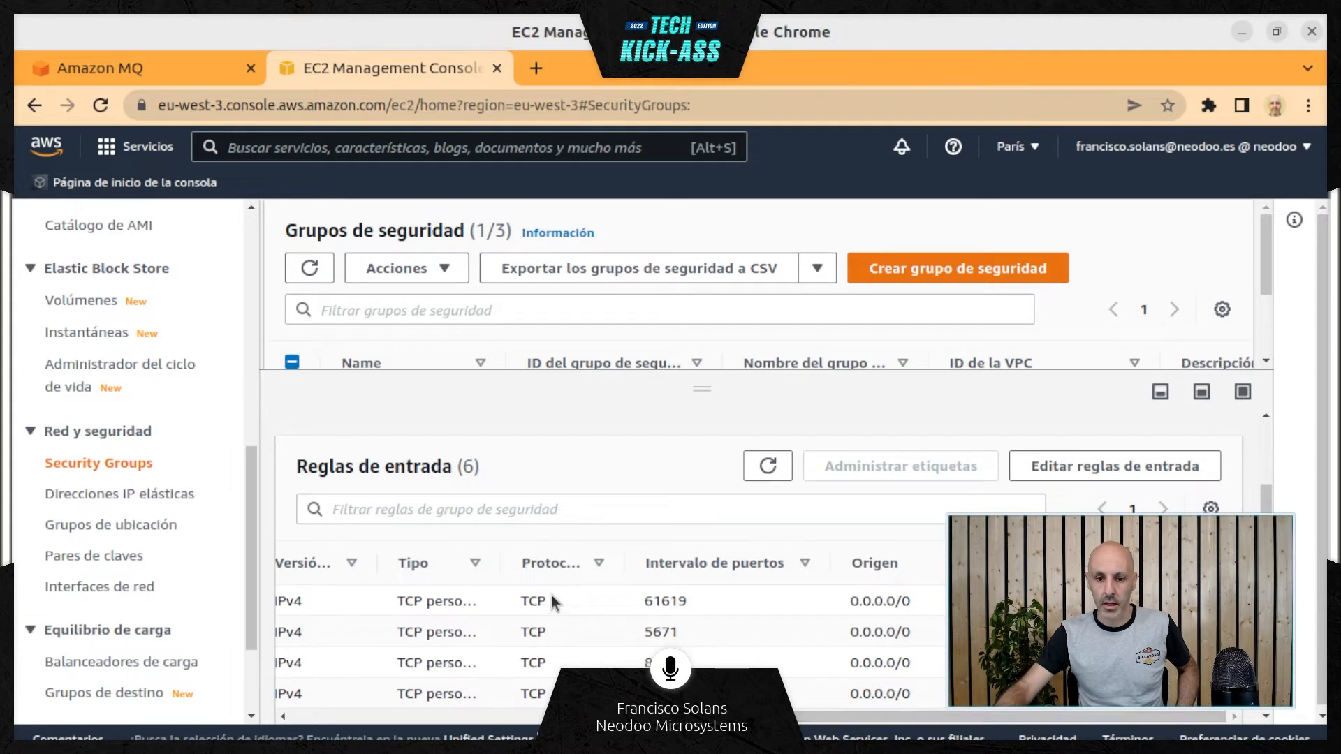
# Review the inbound rules' port ranges, highlighting ports 8162, 61614, 61617 and the port of the last rule
pyautogui.scroll(-2, 555, 602)
pyautogui.scroll(5, 556, 602)
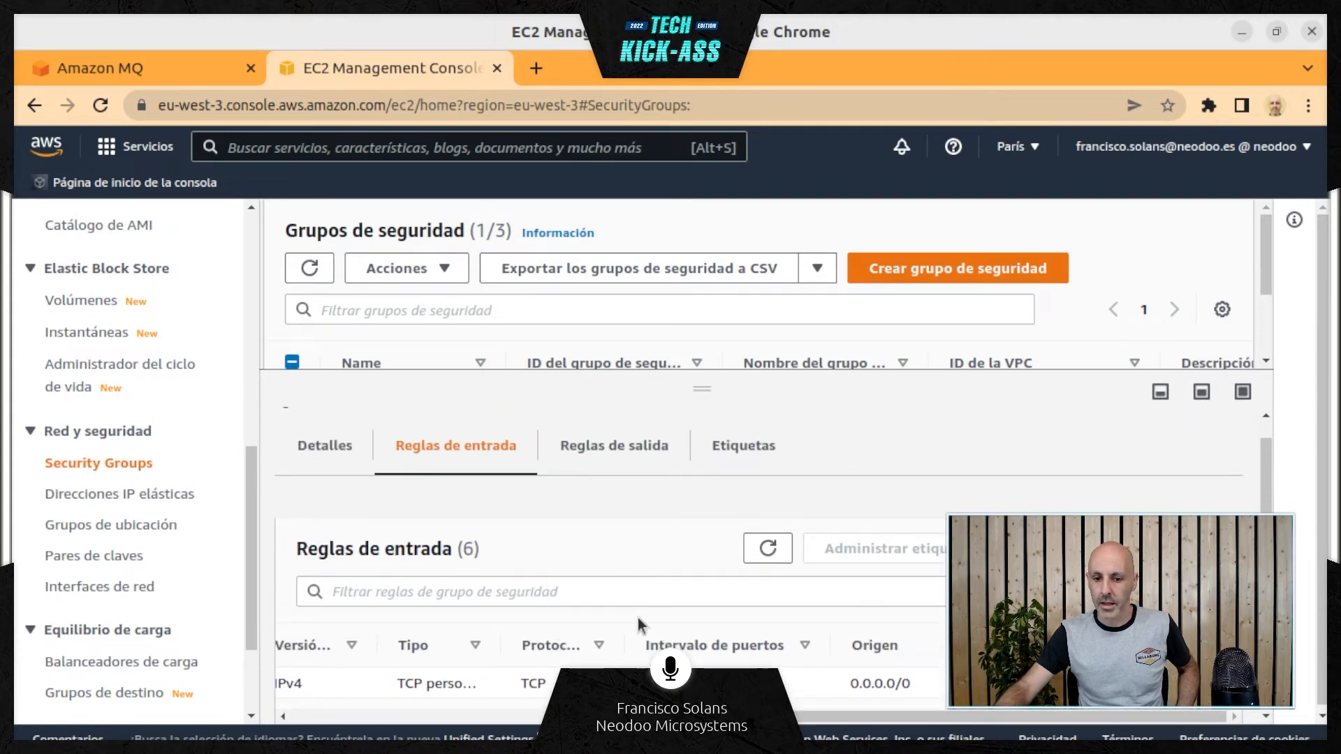
pyautogui.scroll(-2, 640, 624)
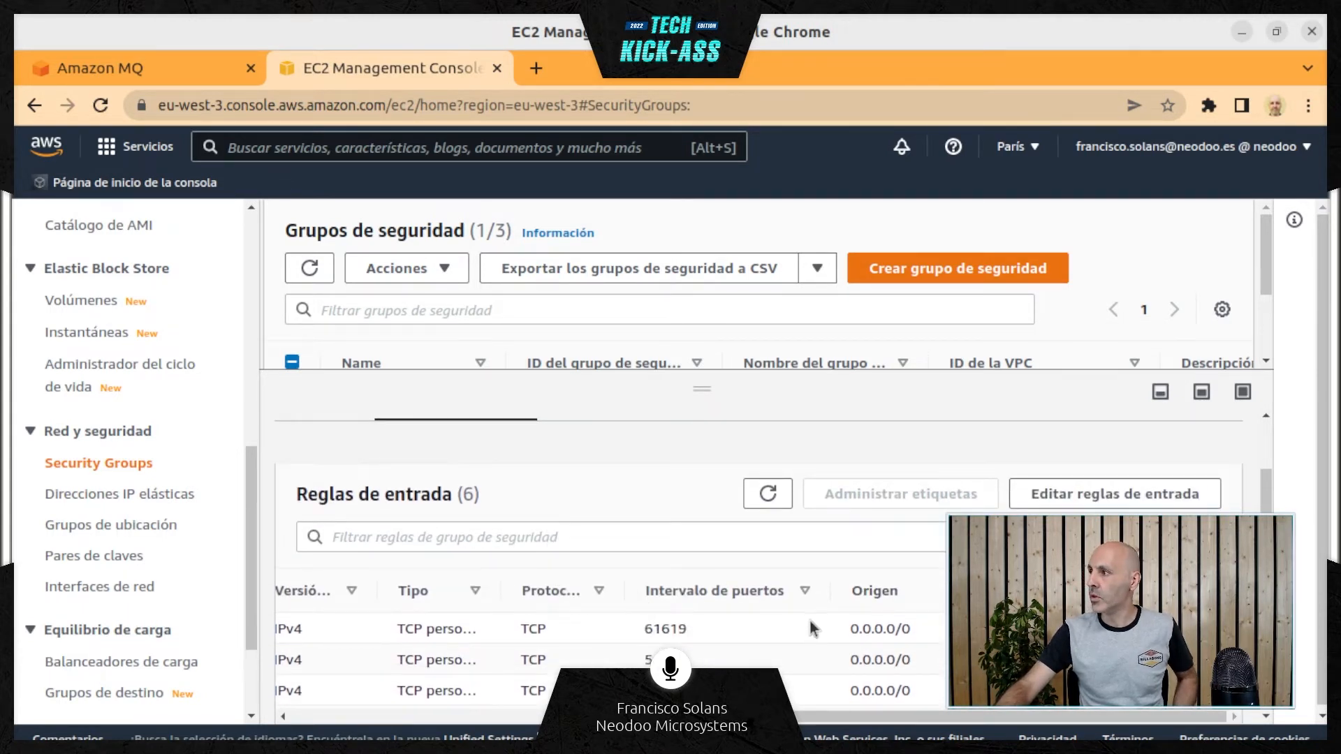
pyautogui.scroll(-2, 806, 627)
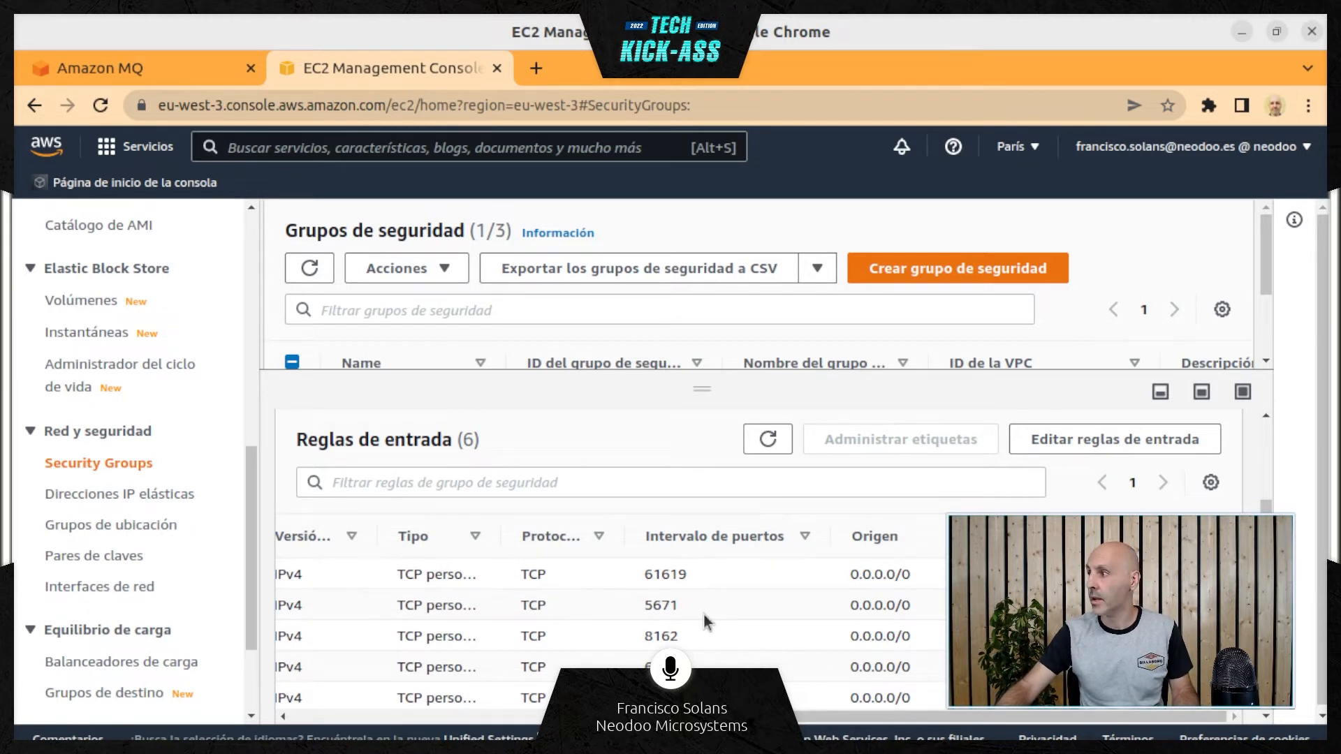
pyautogui.scroll(-2, 702, 613)
pyautogui.scroll(2, 703, 613)
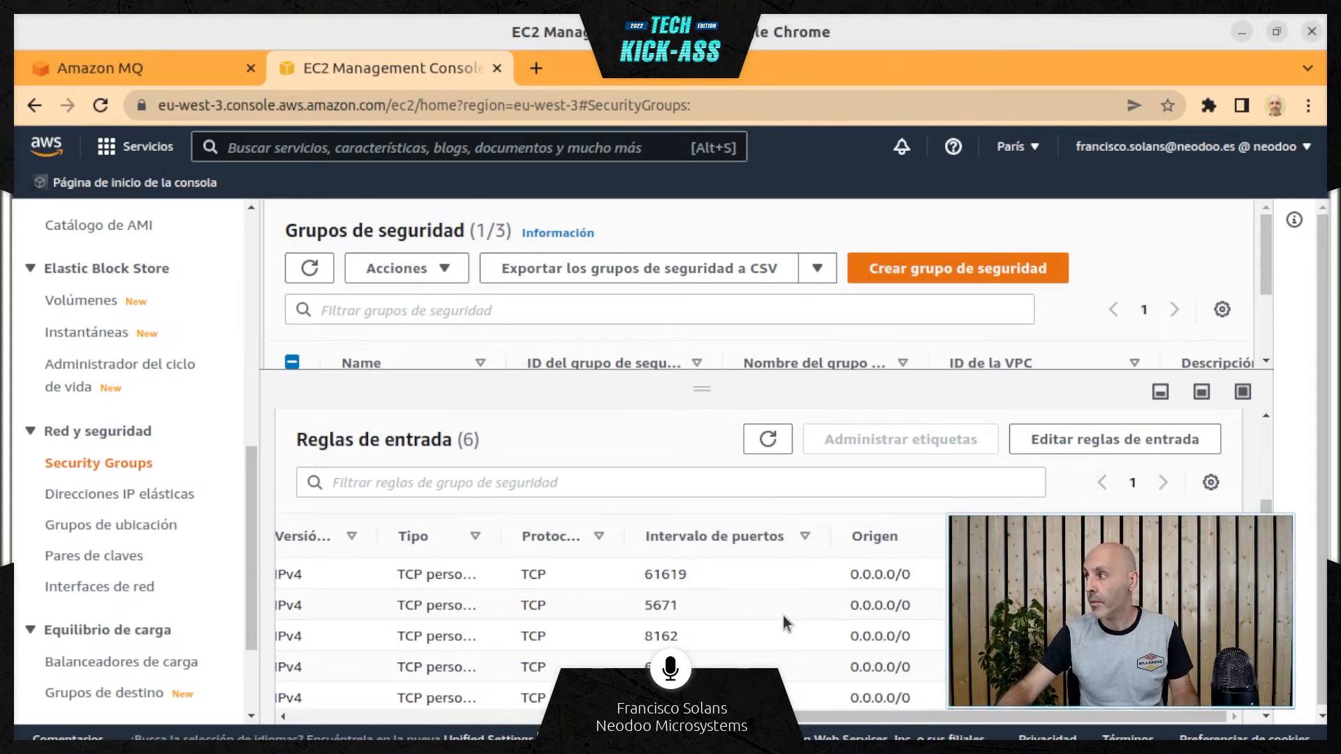
pyautogui.doubleClick(663, 634)
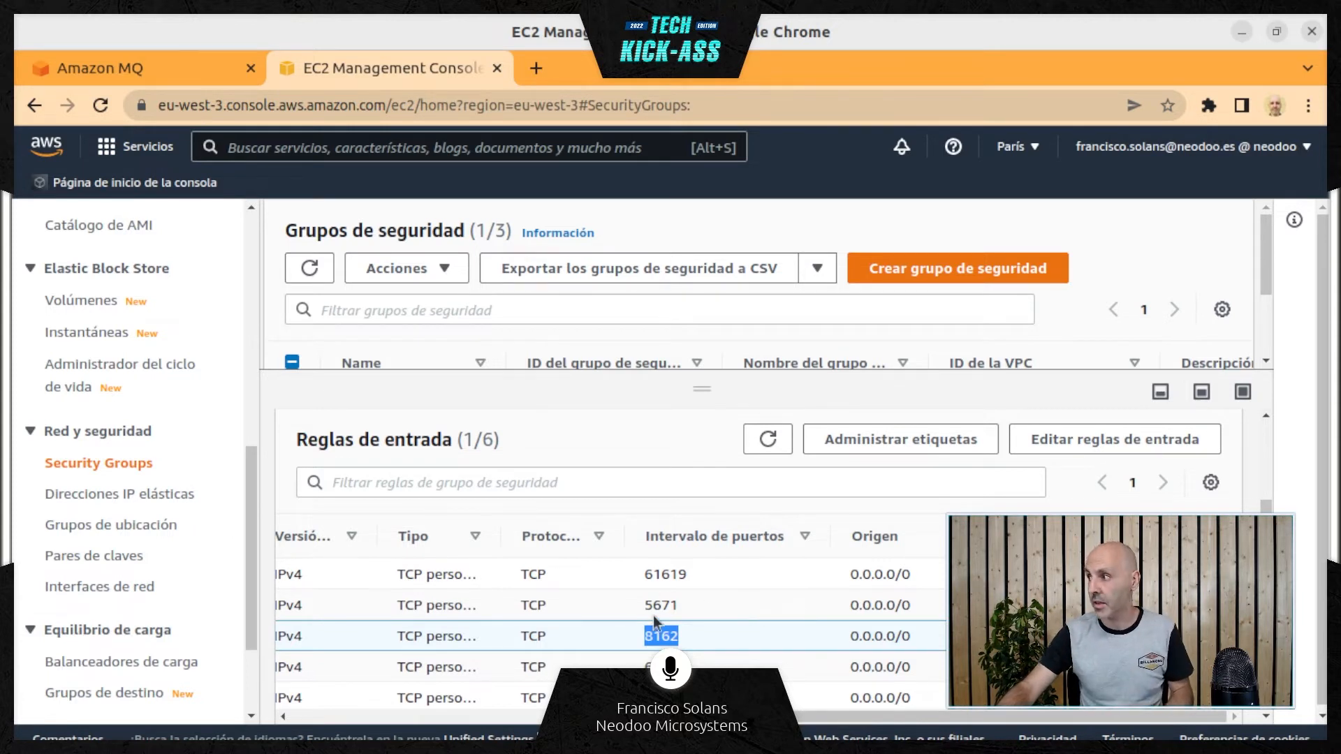
pyautogui.click(664, 637)
pyautogui.scroll(-2, 660, 628)
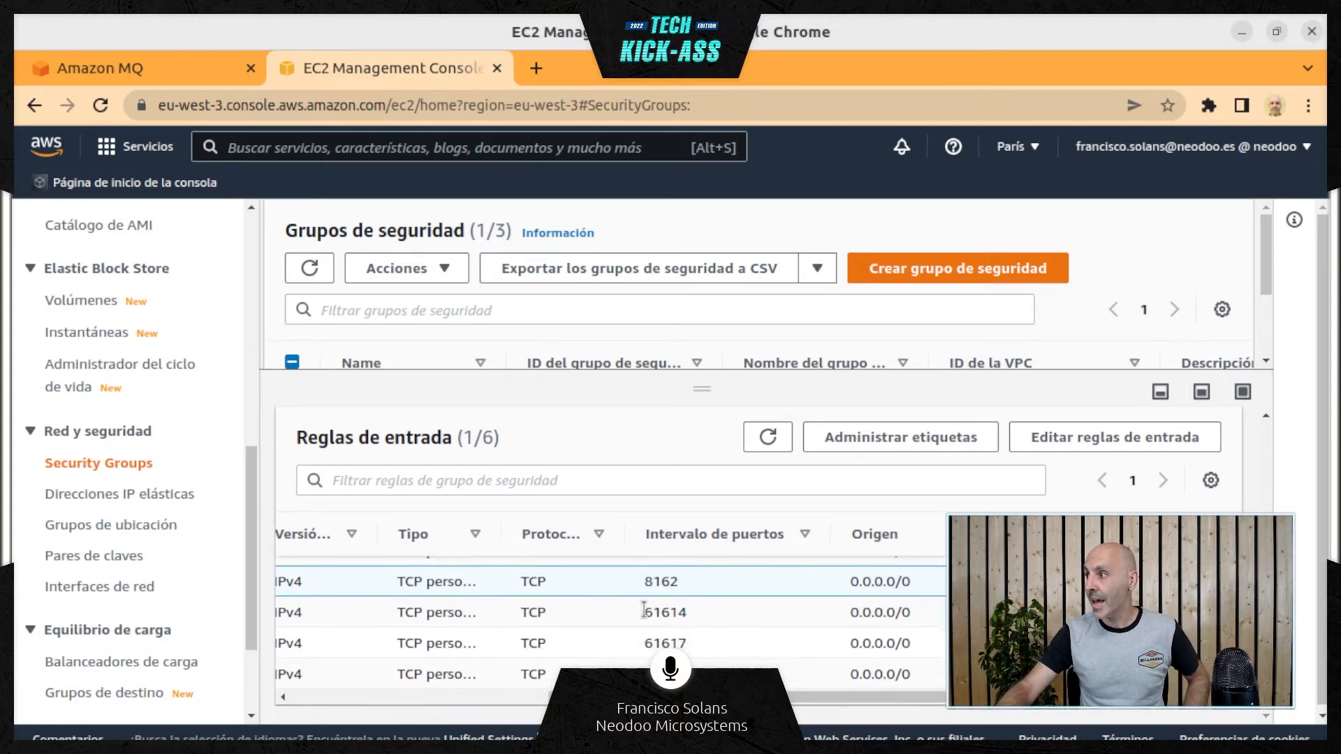
pyautogui.doubleClick(656, 615)
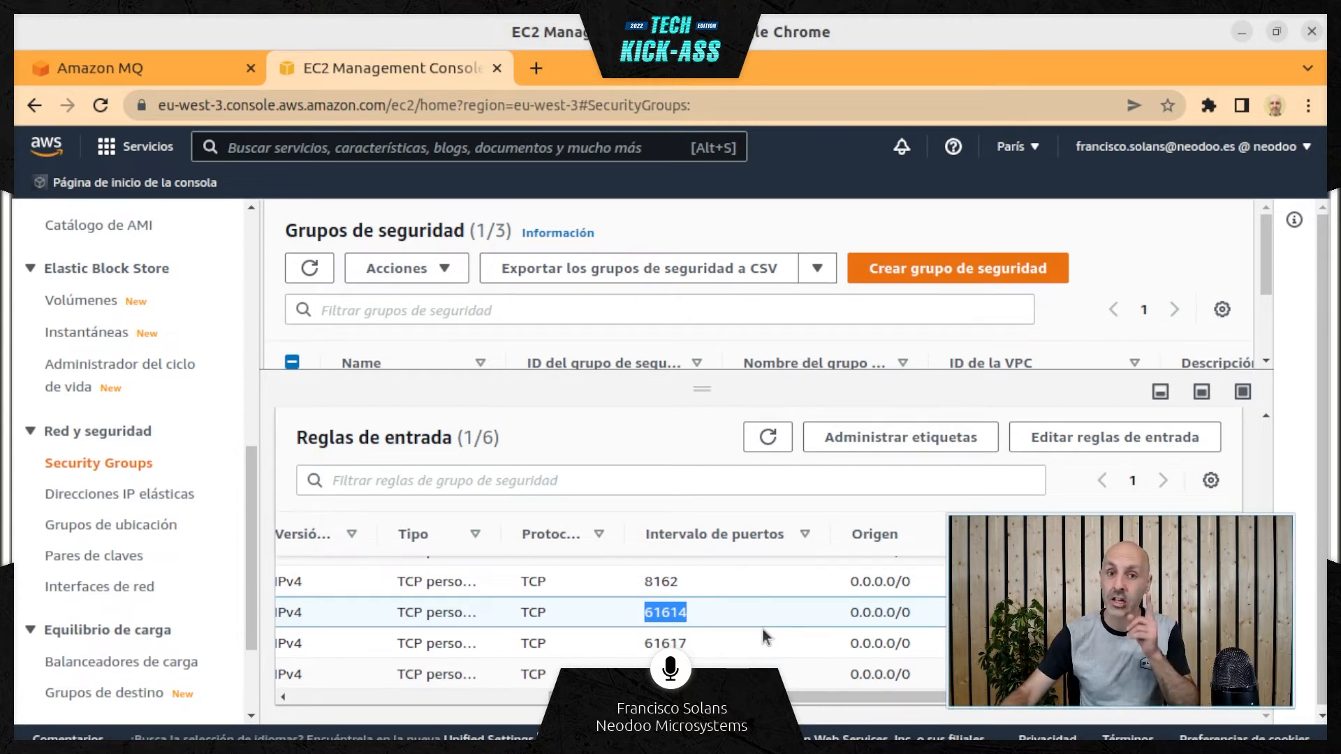
pyautogui.doubleClick(660, 641)
pyautogui.scroll(2, 660, 640)
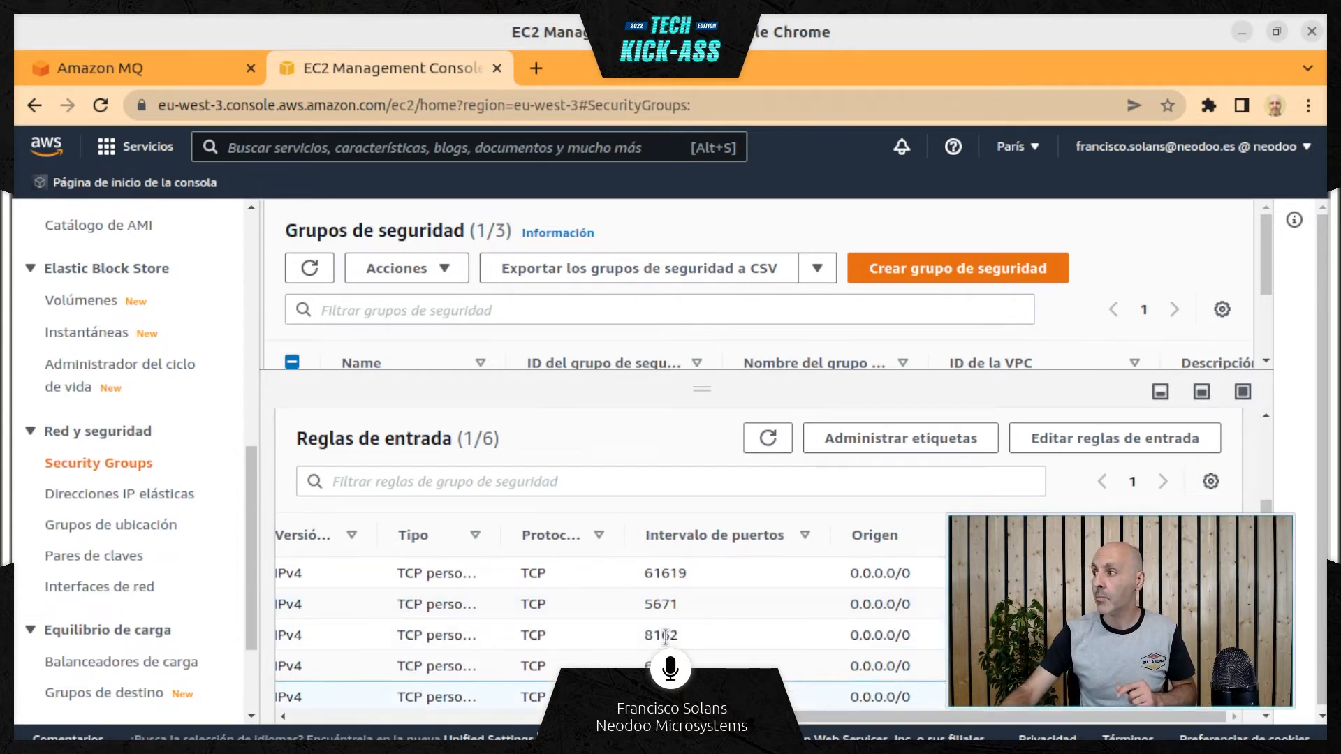
pyautogui.scroll(-2, 695, 653)
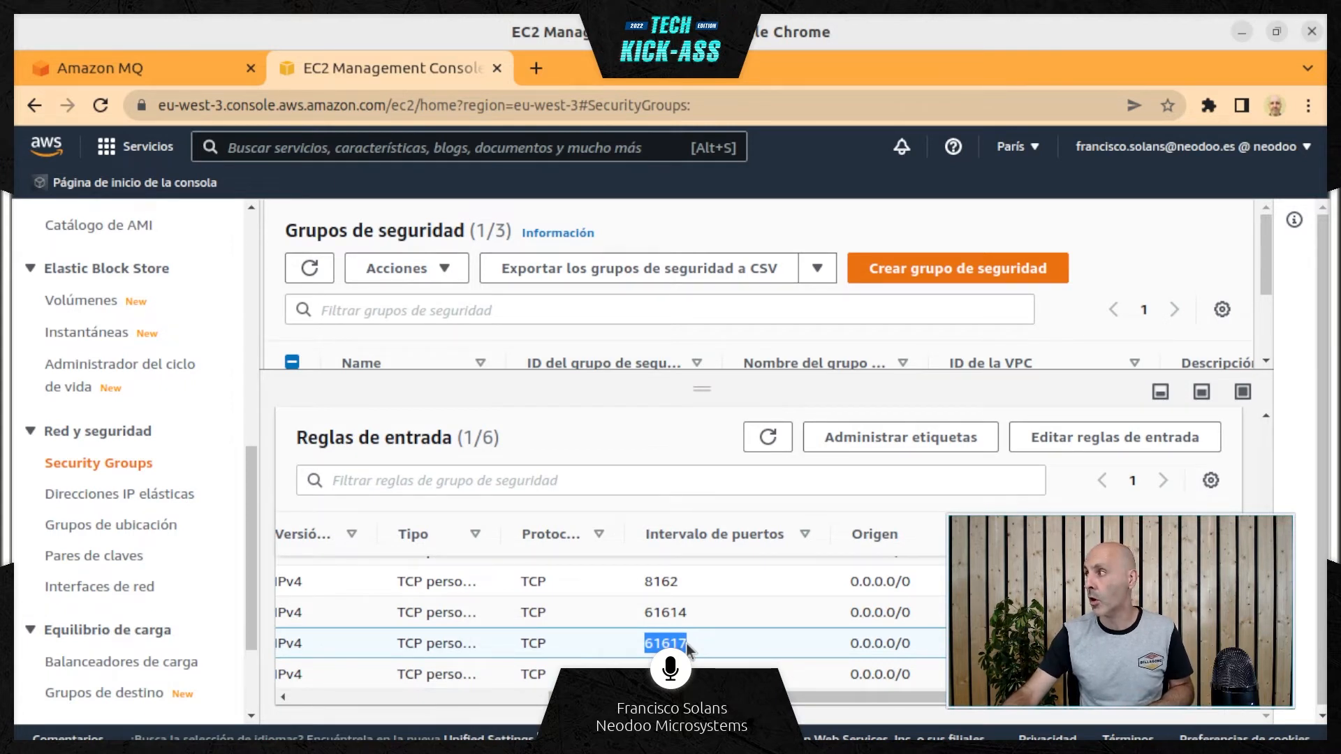
pyautogui.doubleClick(664, 674)
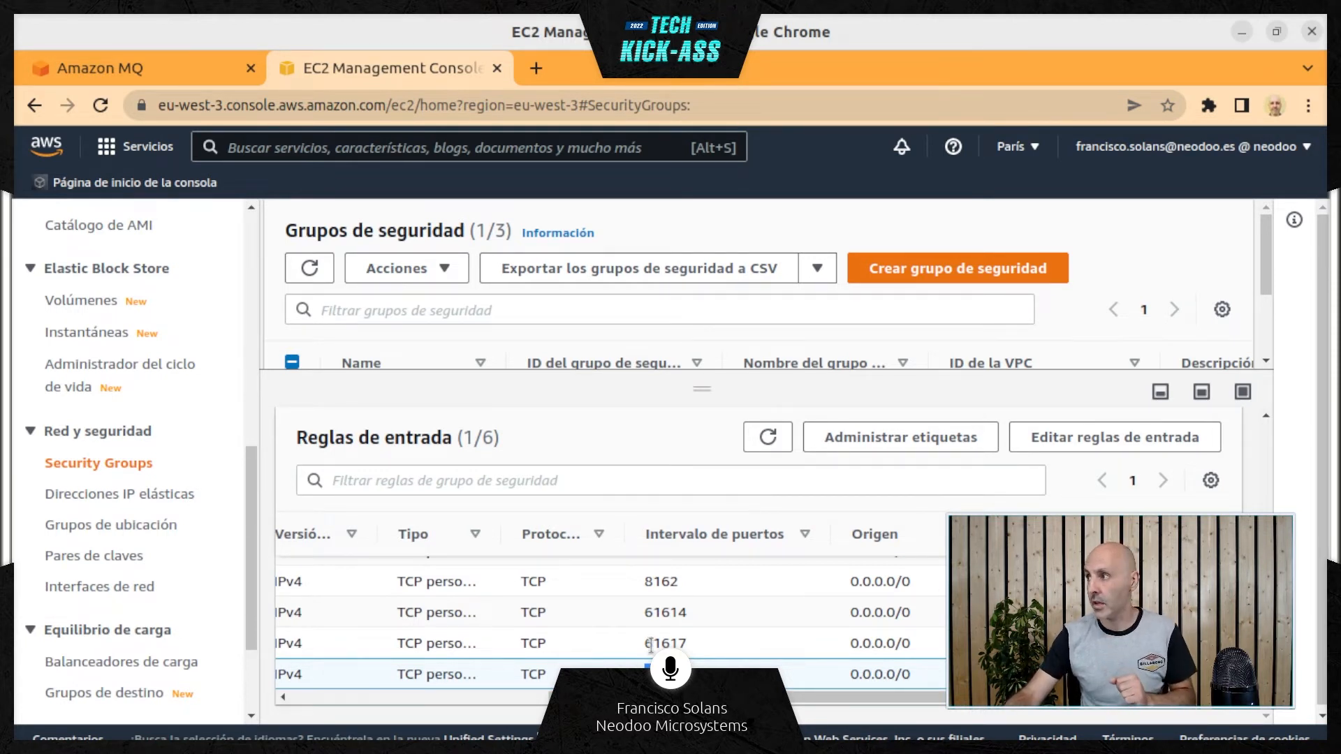
# Shrink the security group details area, search the AWS services for "amazon mq" and open Amazon MQ
pyautogui.click(247, 156)
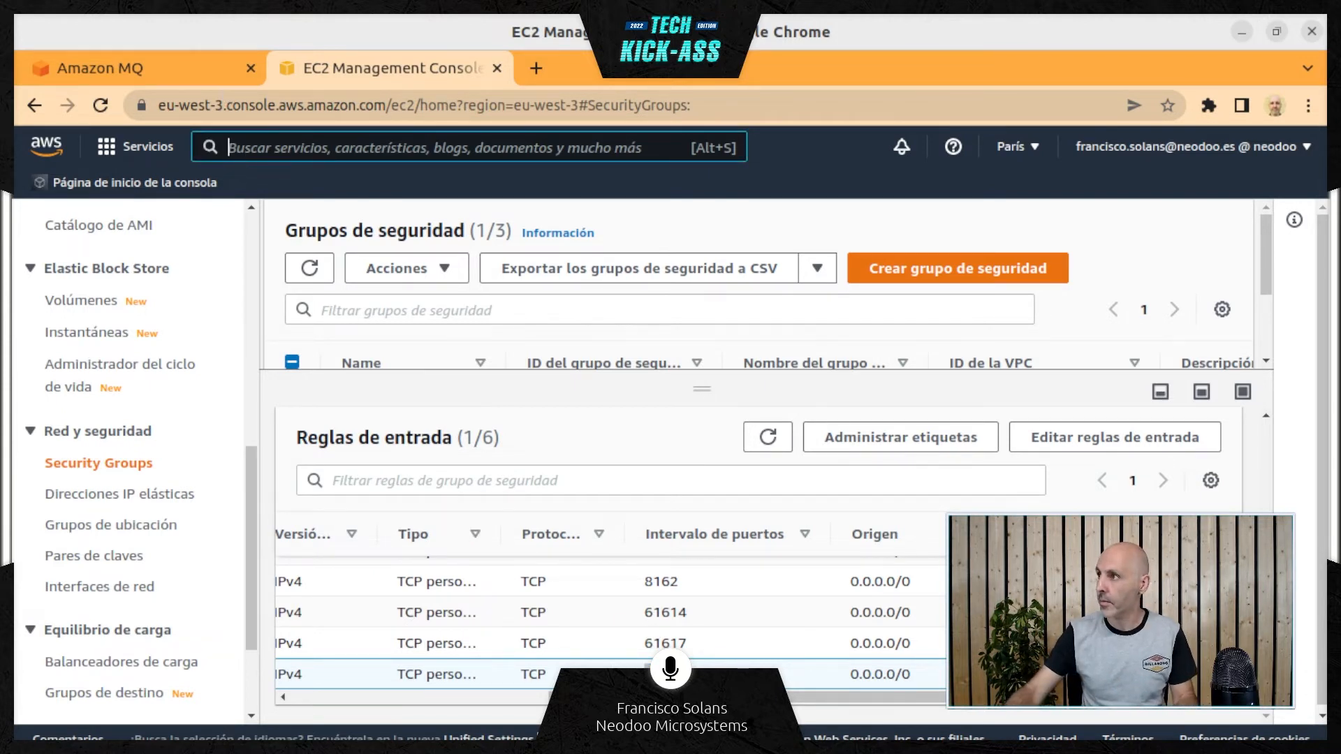
pyautogui.moveTo(701, 388); pyautogui.dragTo(695, 585)
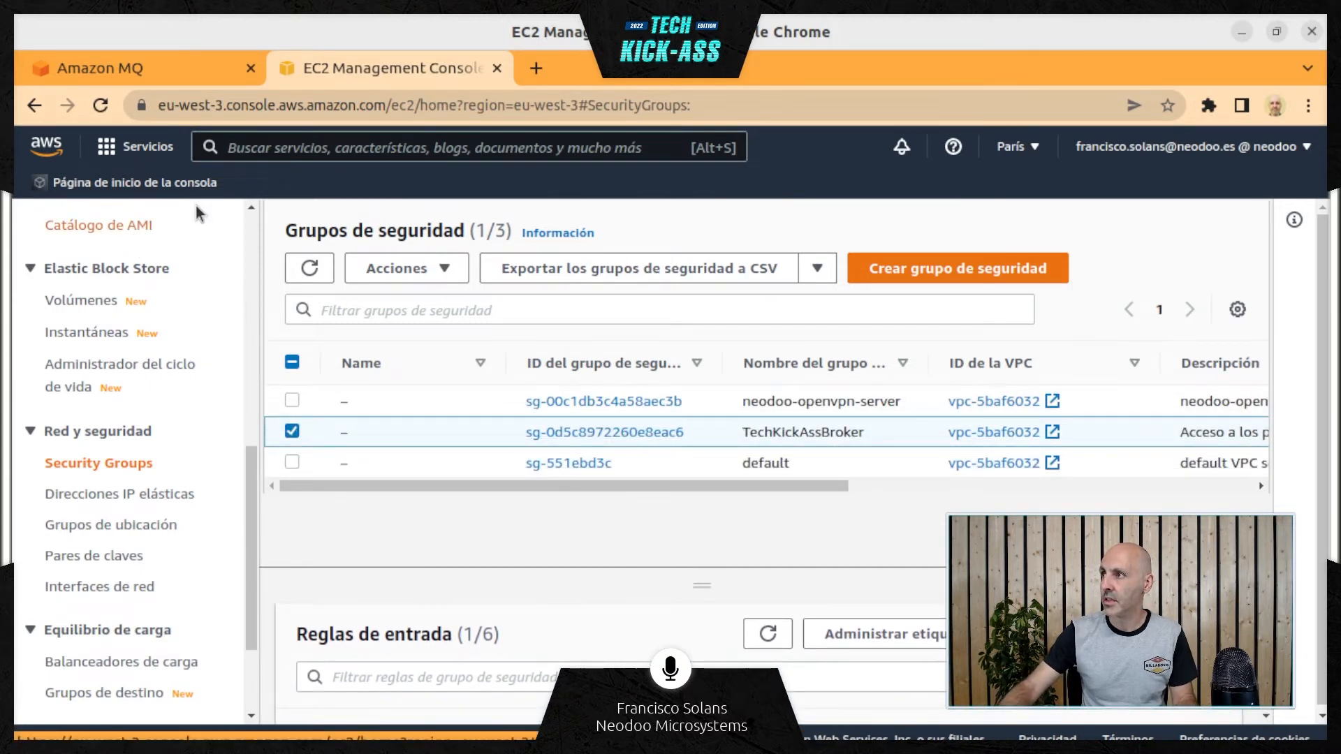
pyautogui.click(245, 150)
pyautogui.write('am')
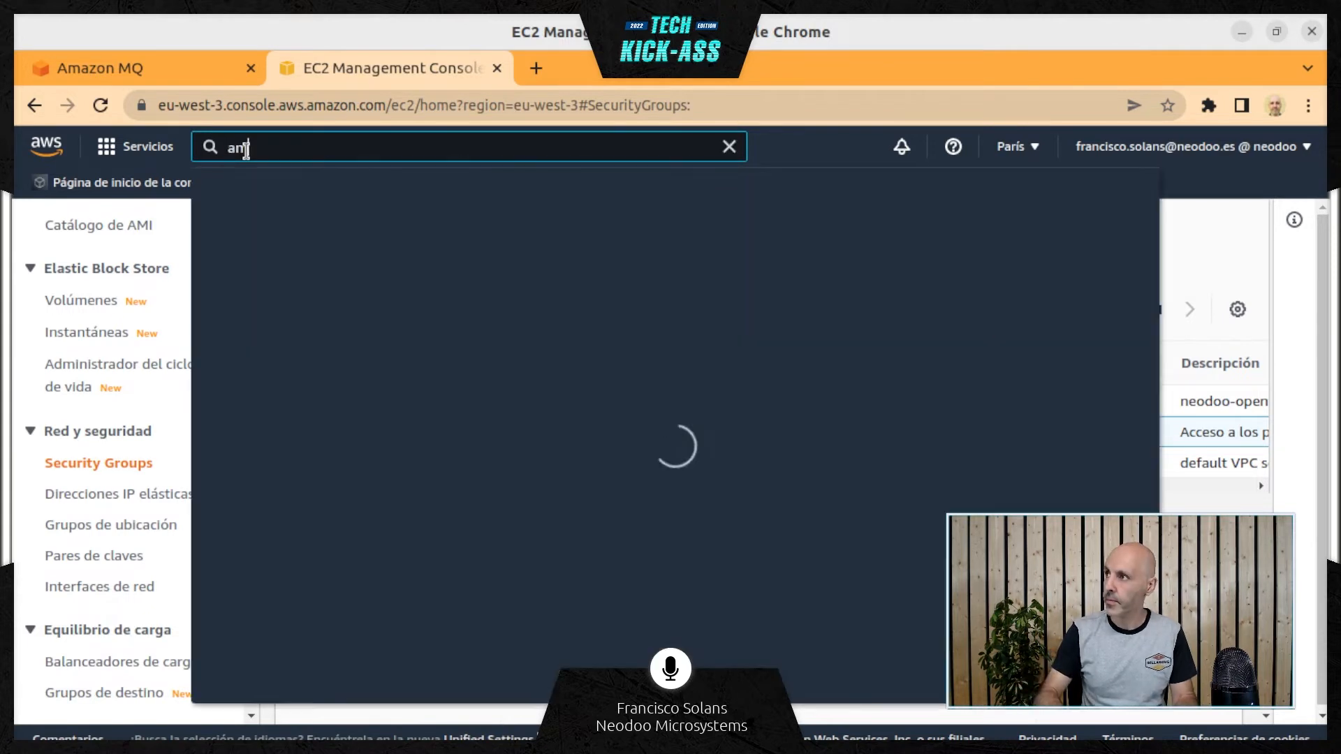
pyautogui.write('azon mq')
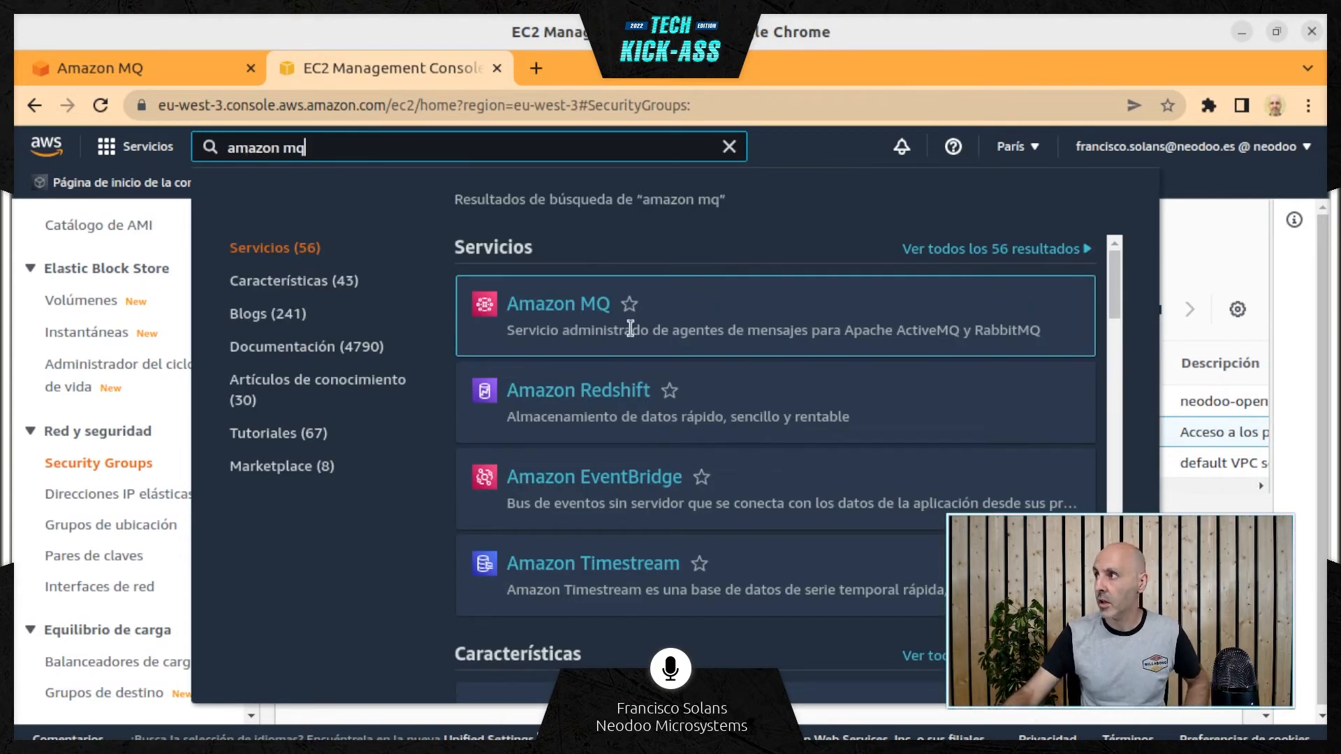
pyautogui.click(573, 305)
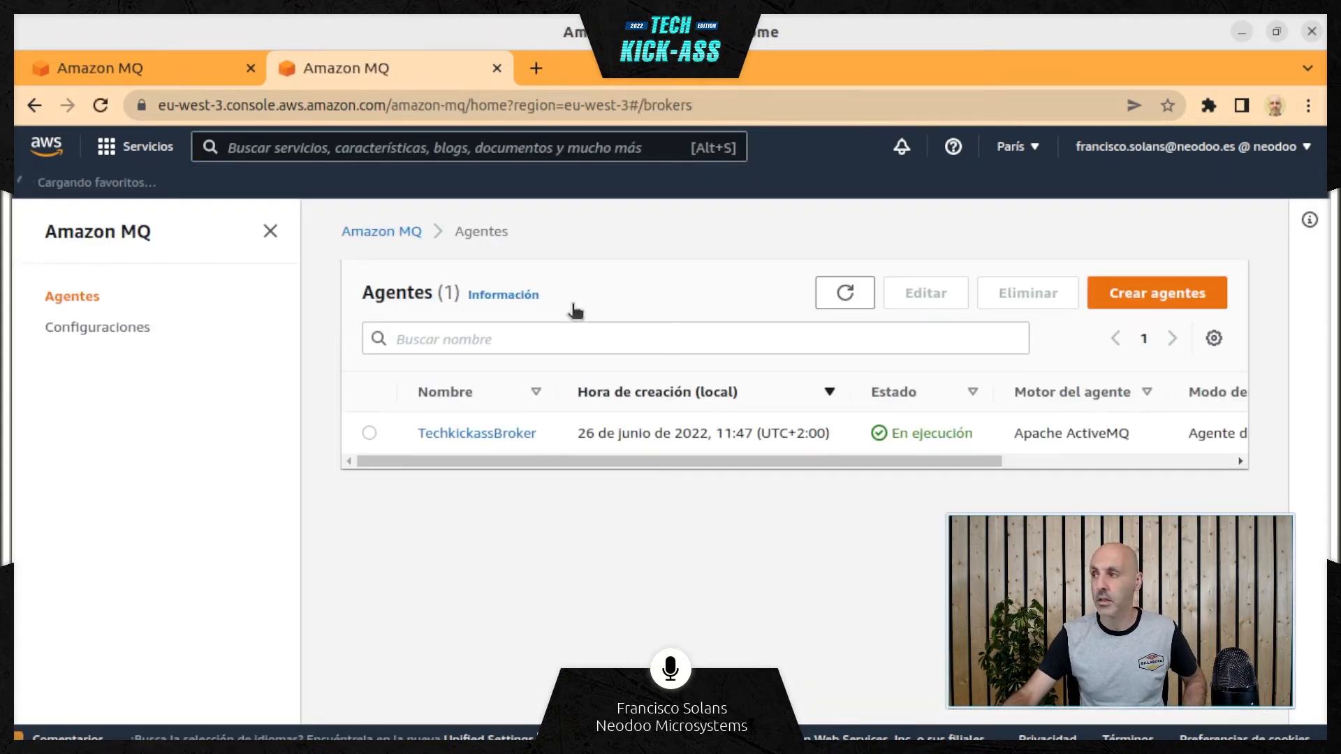
# Open TechkickassBroker for editing and replace its default security group with TechKickAssBroker (sg-0d5c8972260e8eac6)
pyautogui.click(465, 436)
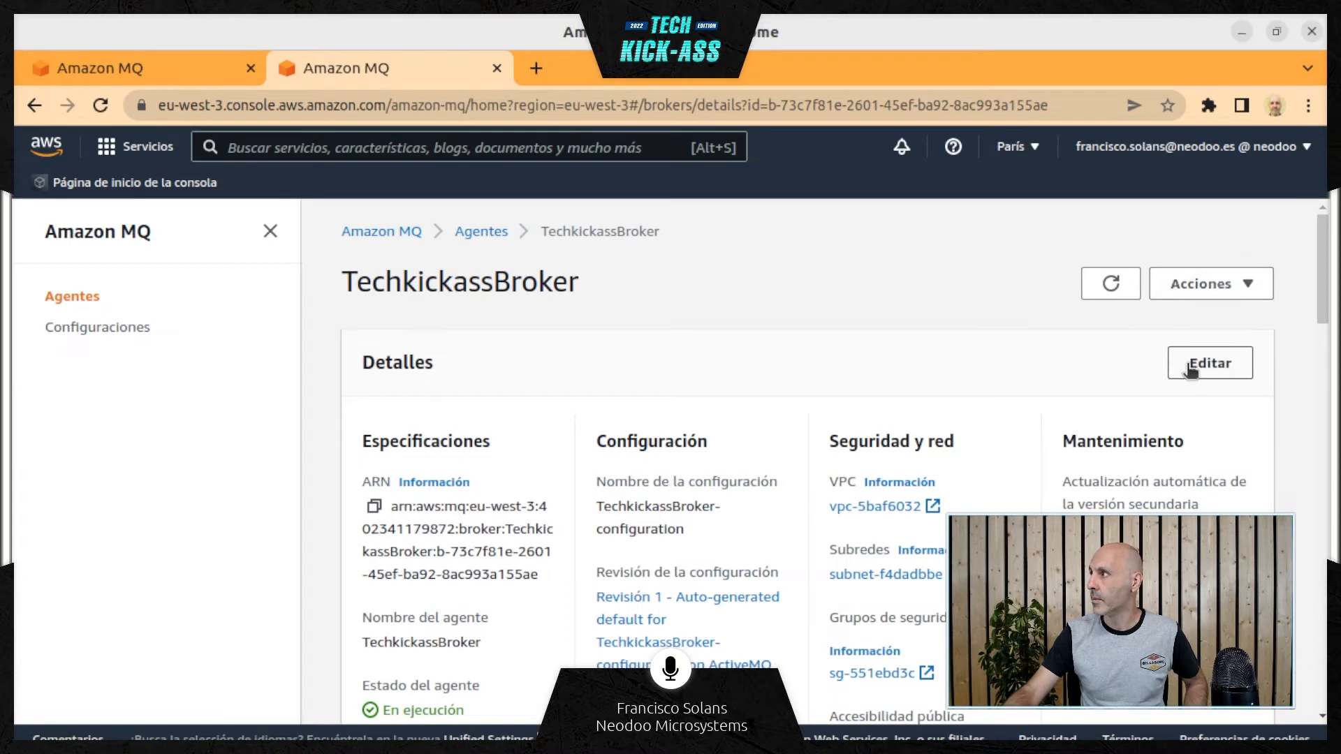
pyautogui.scroll(-1, 874, 374)
pyautogui.click(1210, 308)
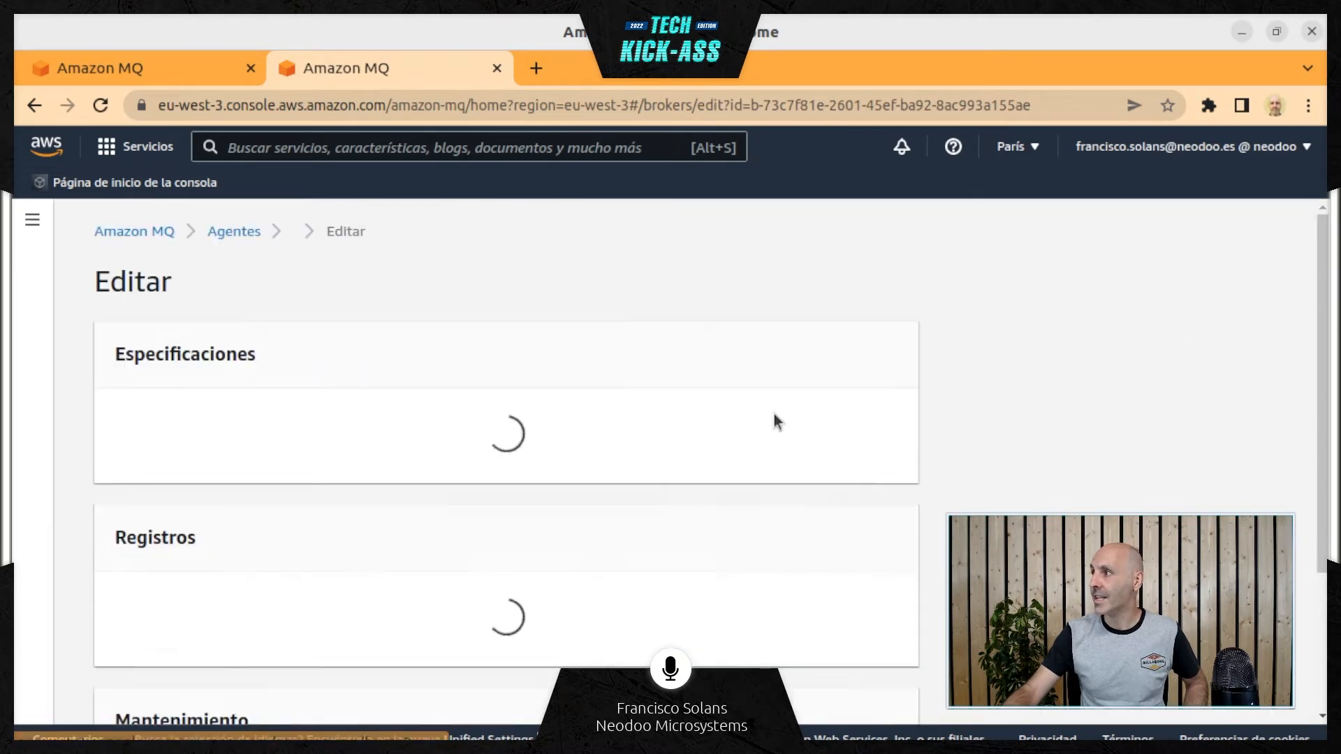
pyautogui.scroll(-3, 782, 470)
pyautogui.scroll(-5, 783, 471)
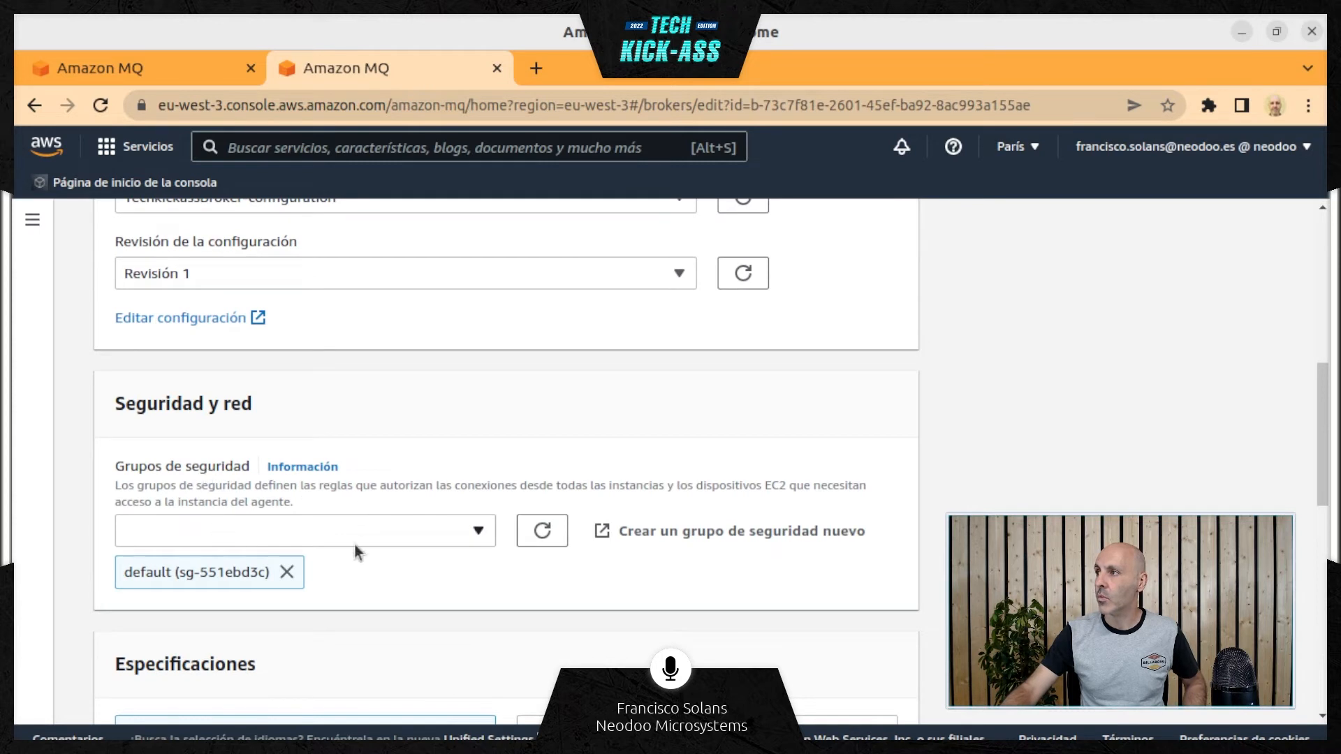
pyautogui.click(480, 534)
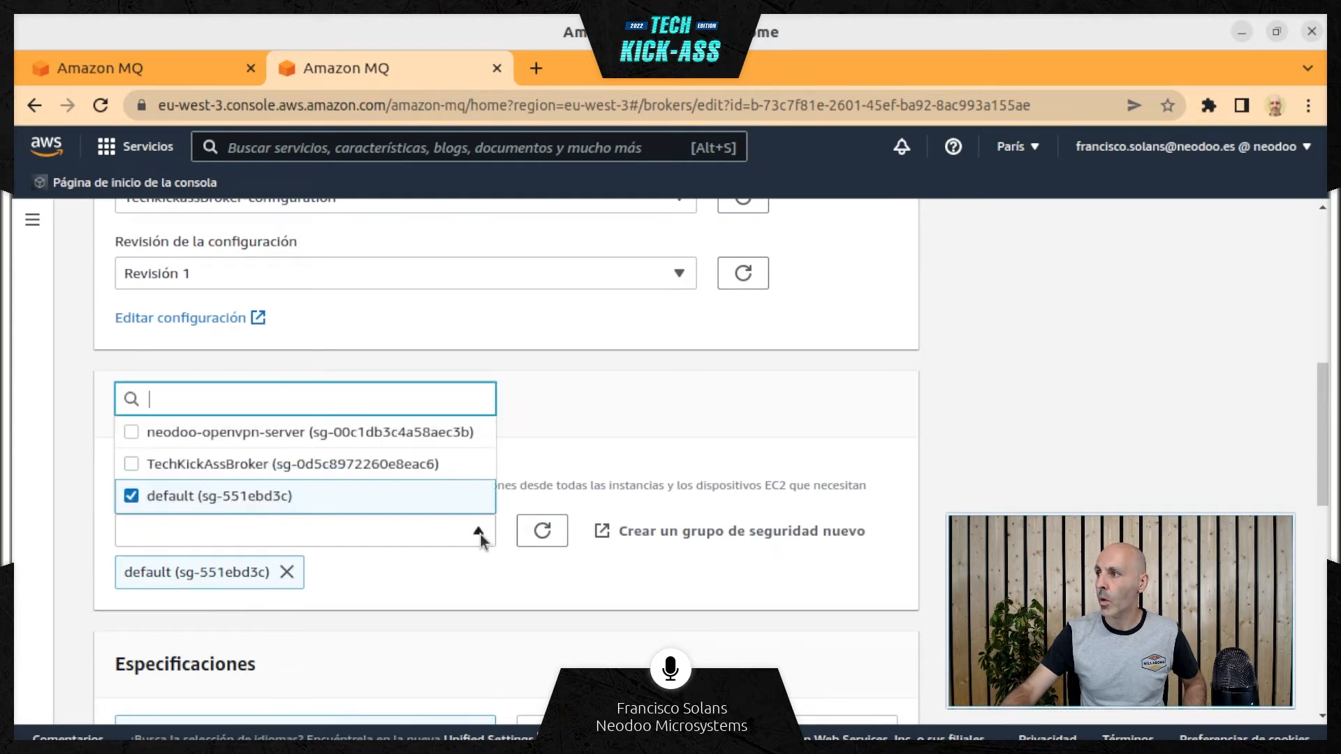
pyautogui.click(132, 465)
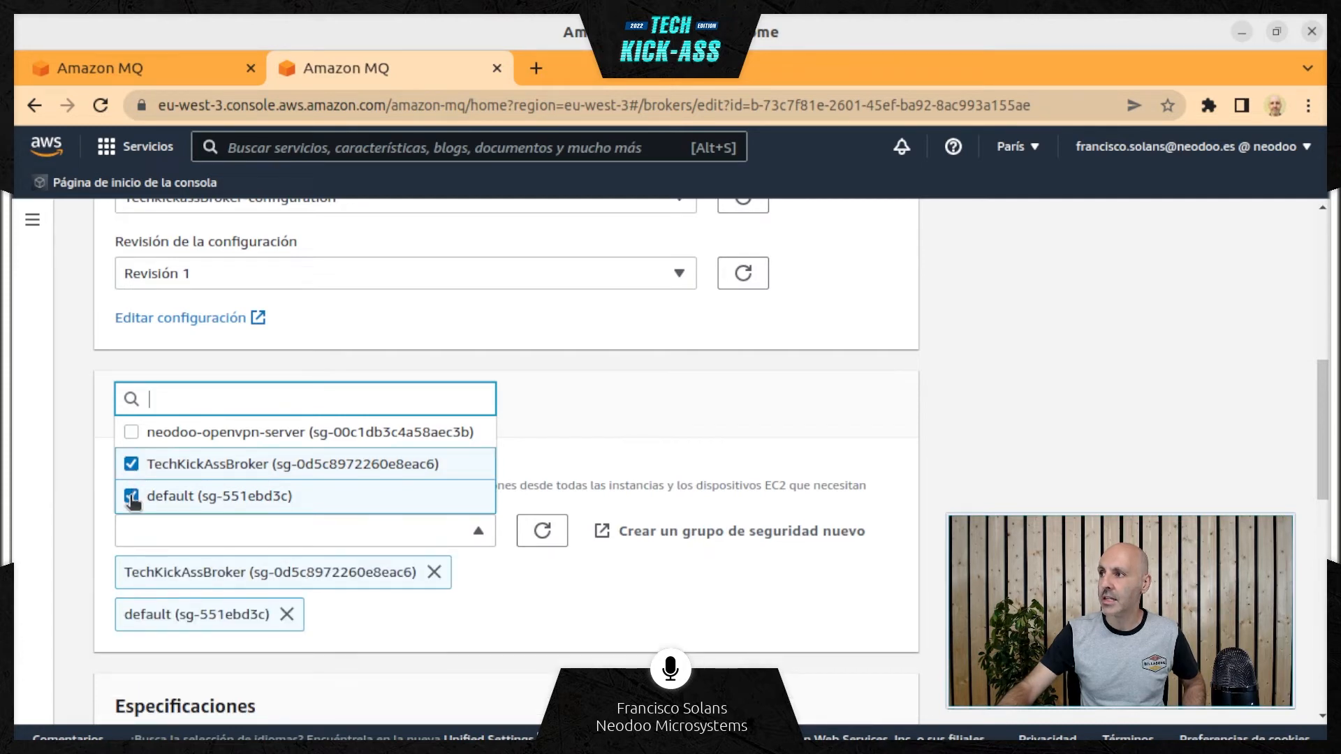
pyautogui.click(132, 496)
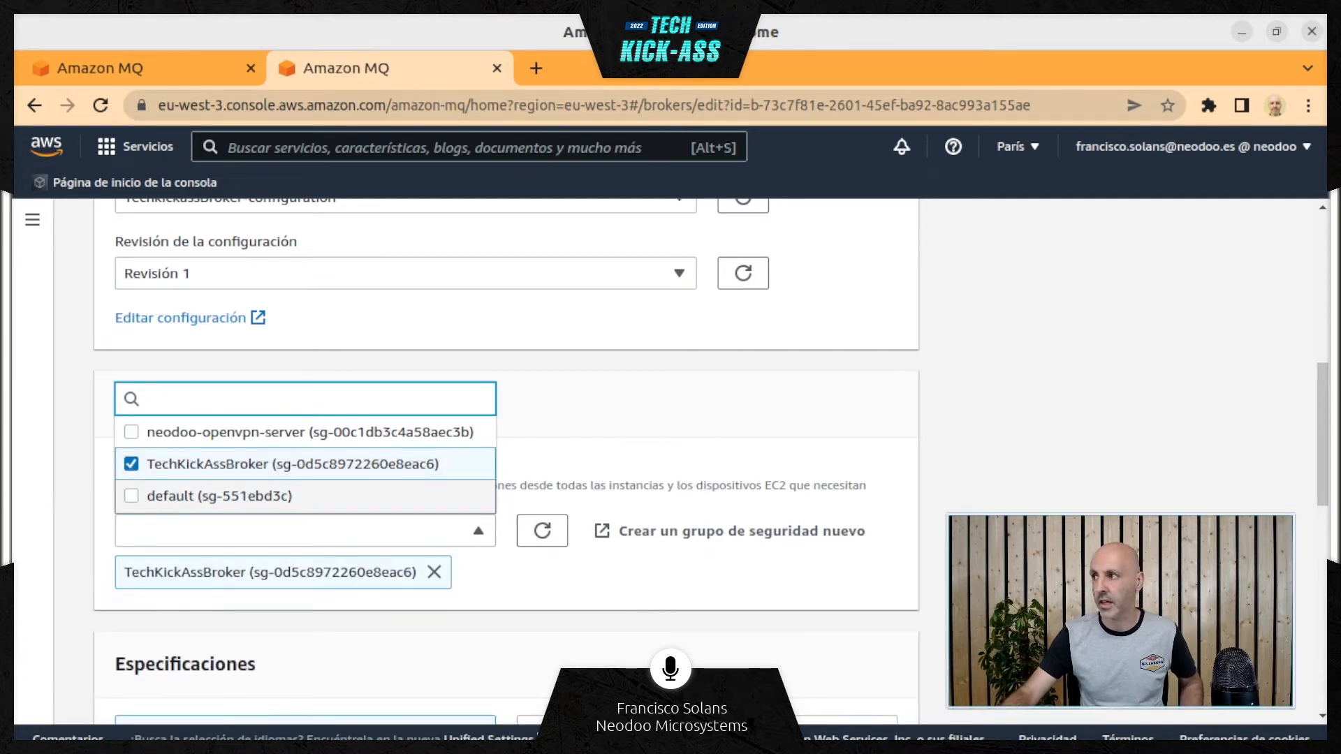
# Schedule the broker modifications to apply immediately (Inmediatamente) and save them
pyautogui.scroll(7, 1052, 466)
pyautogui.scroll(-15, 1024, 493)
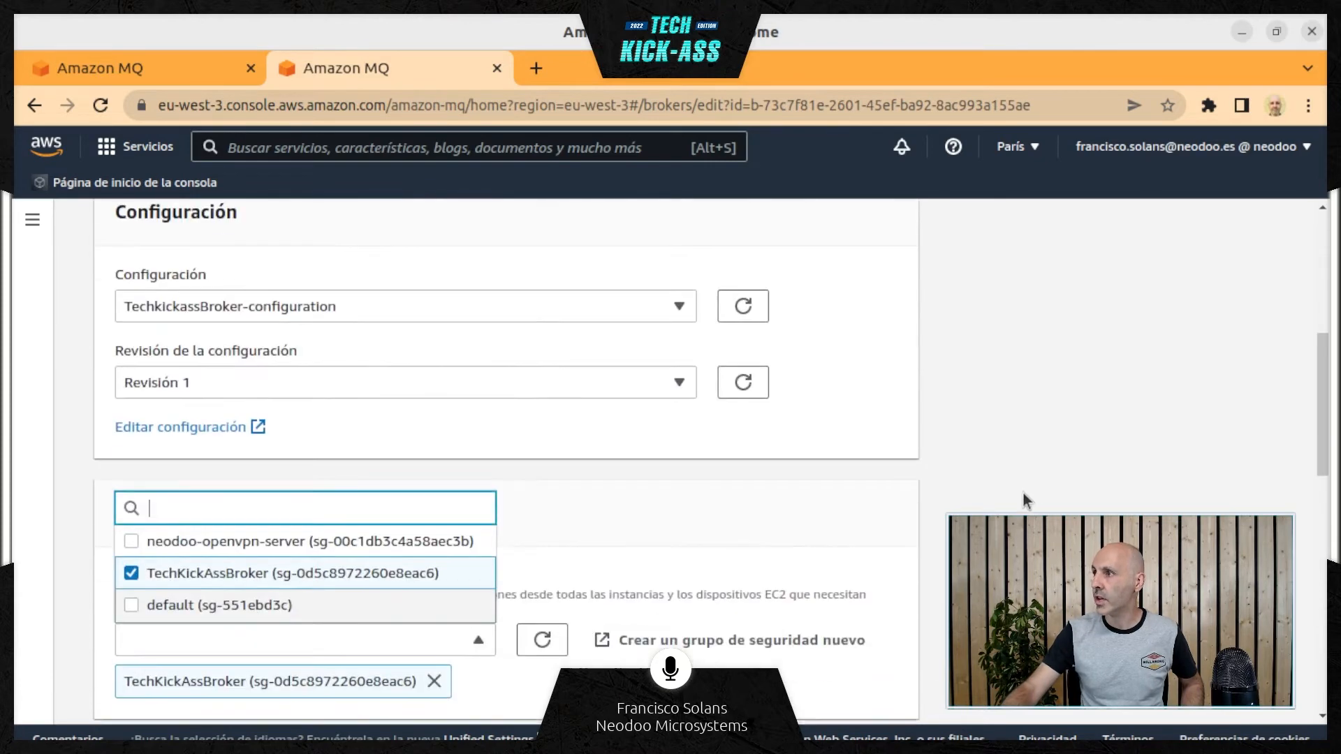
pyautogui.scroll(-2, 808, 691)
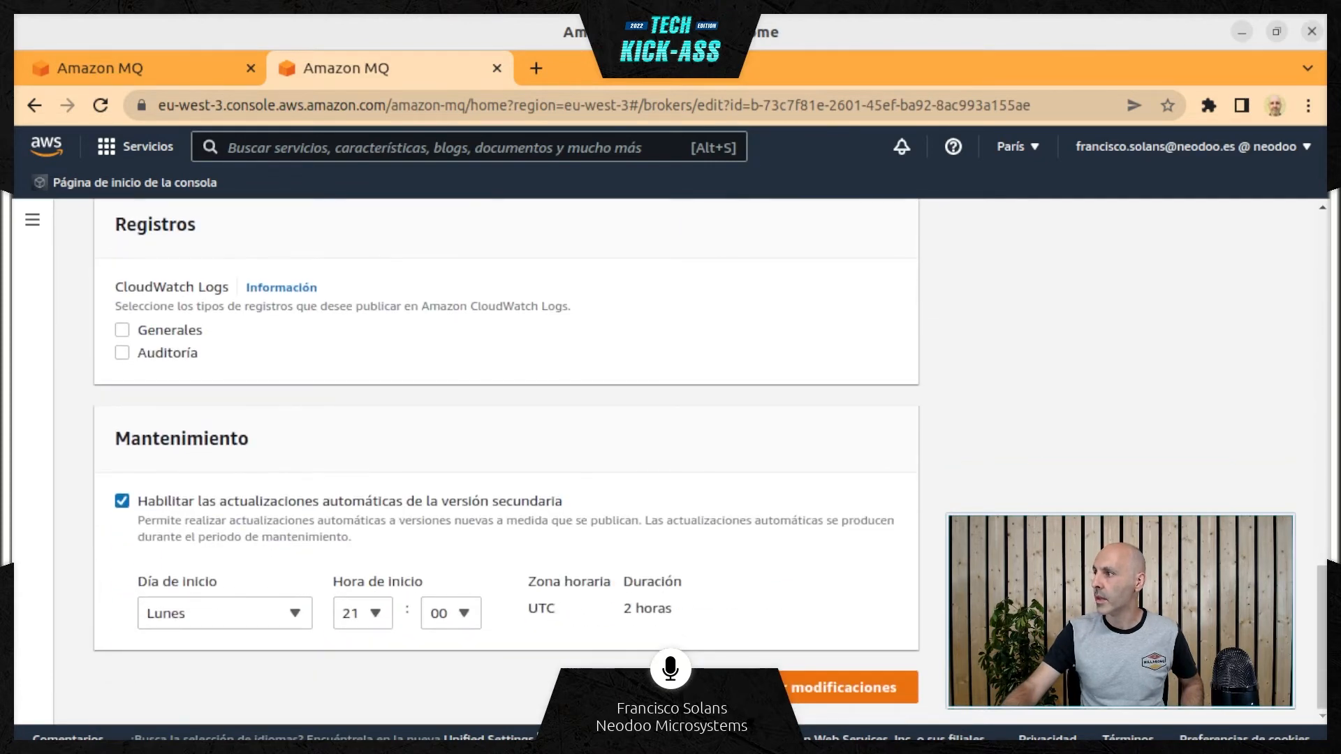
pyautogui.click(809, 692)
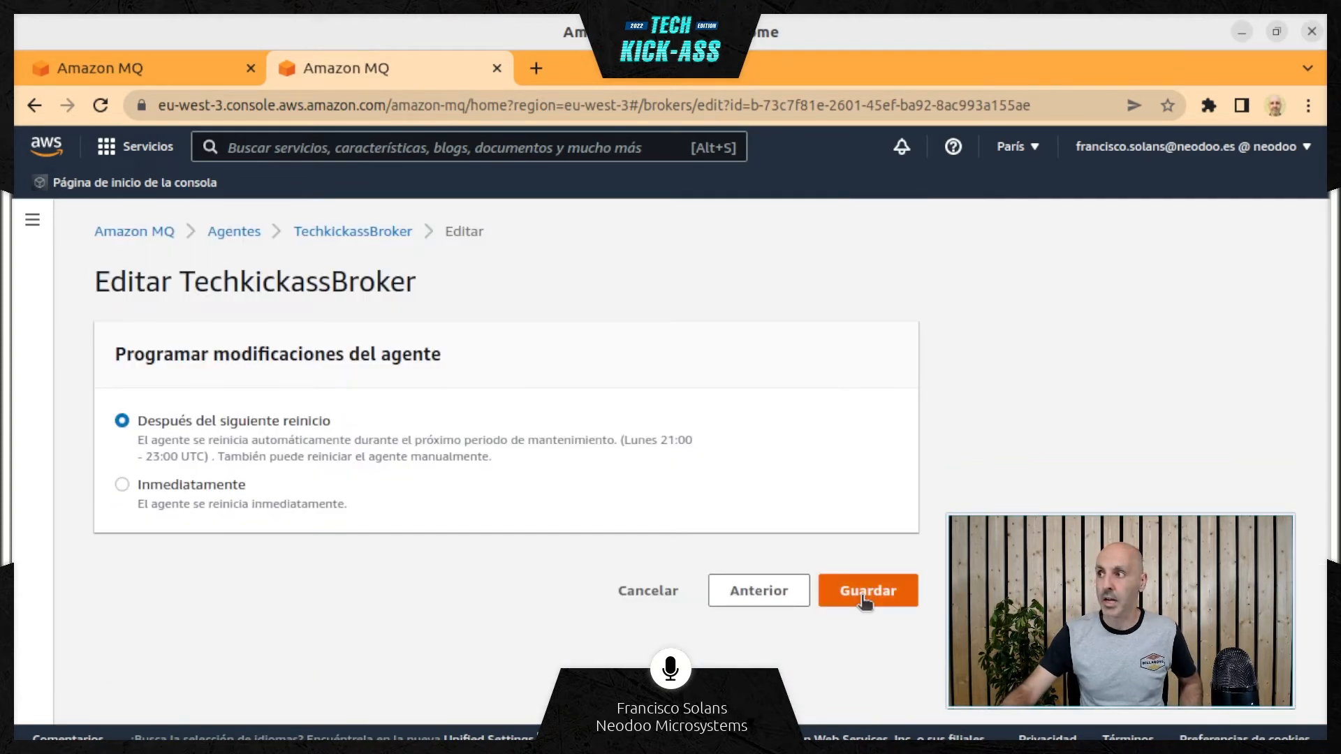
pyautogui.click(122, 486)
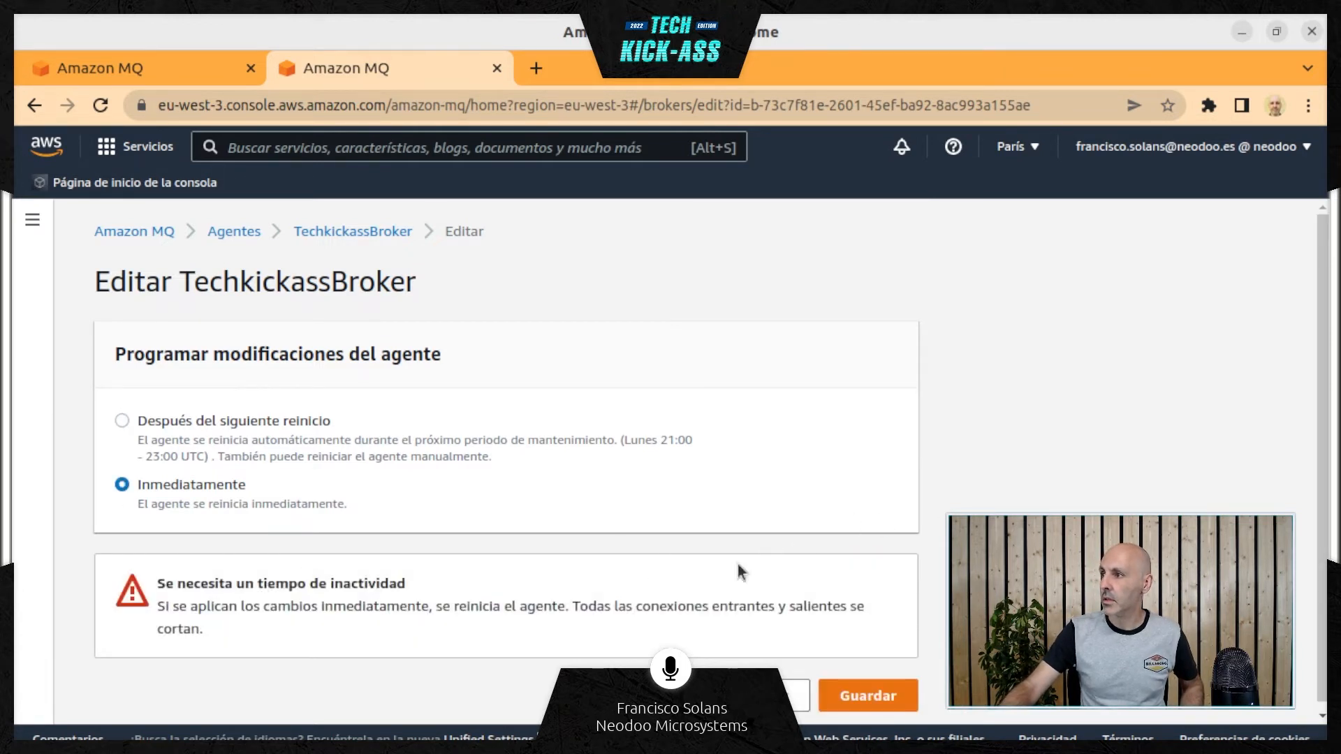
pyautogui.click(877, 700)
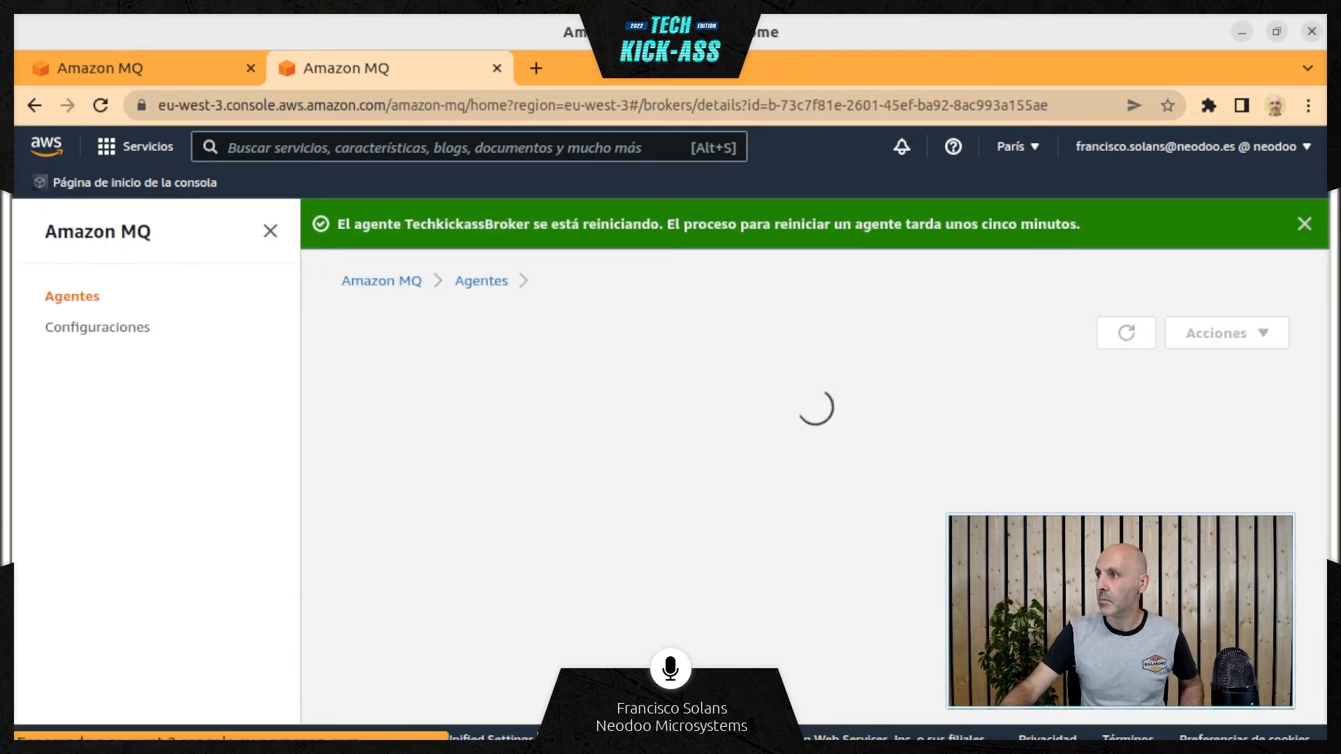
# Check the broker's assigned security group and the addresses and ports listed under Puntos de enlace
pyautogui.scroll(-3, 821, 501)
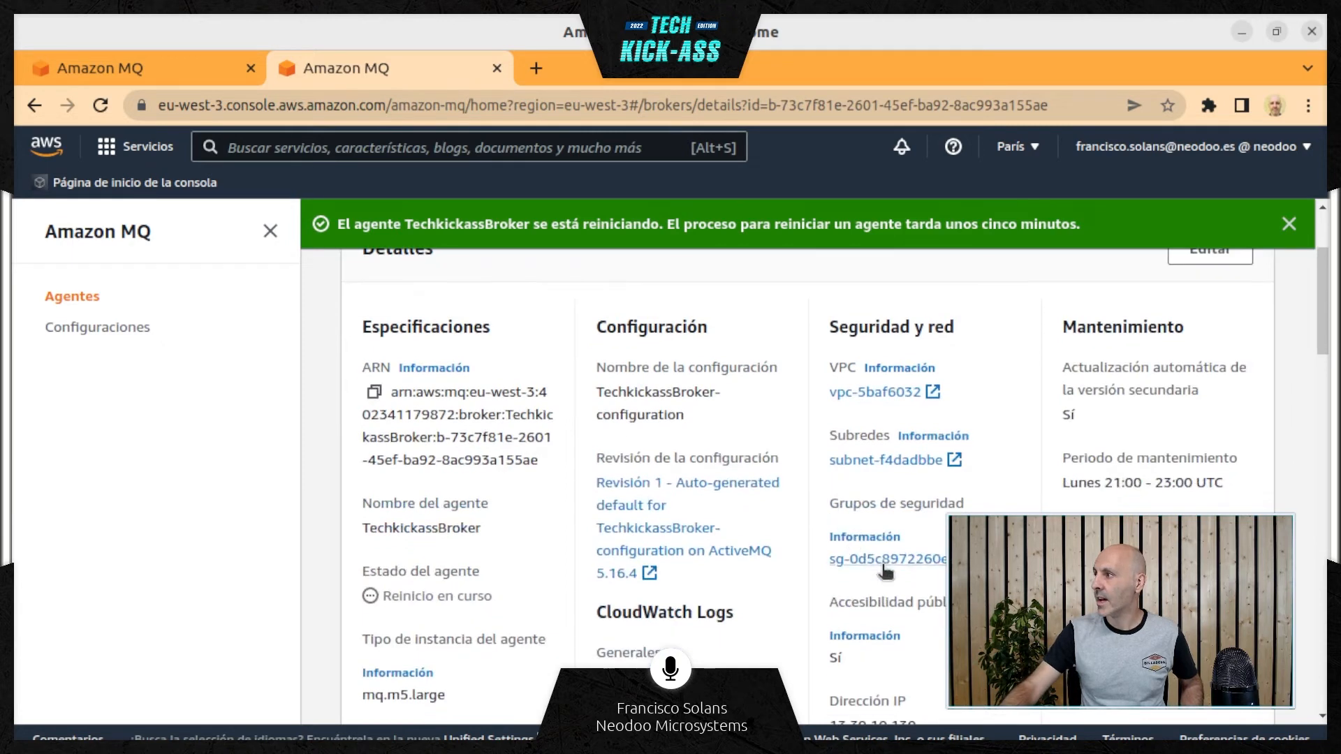
pyautogui.scroll(-2, 882, 567)
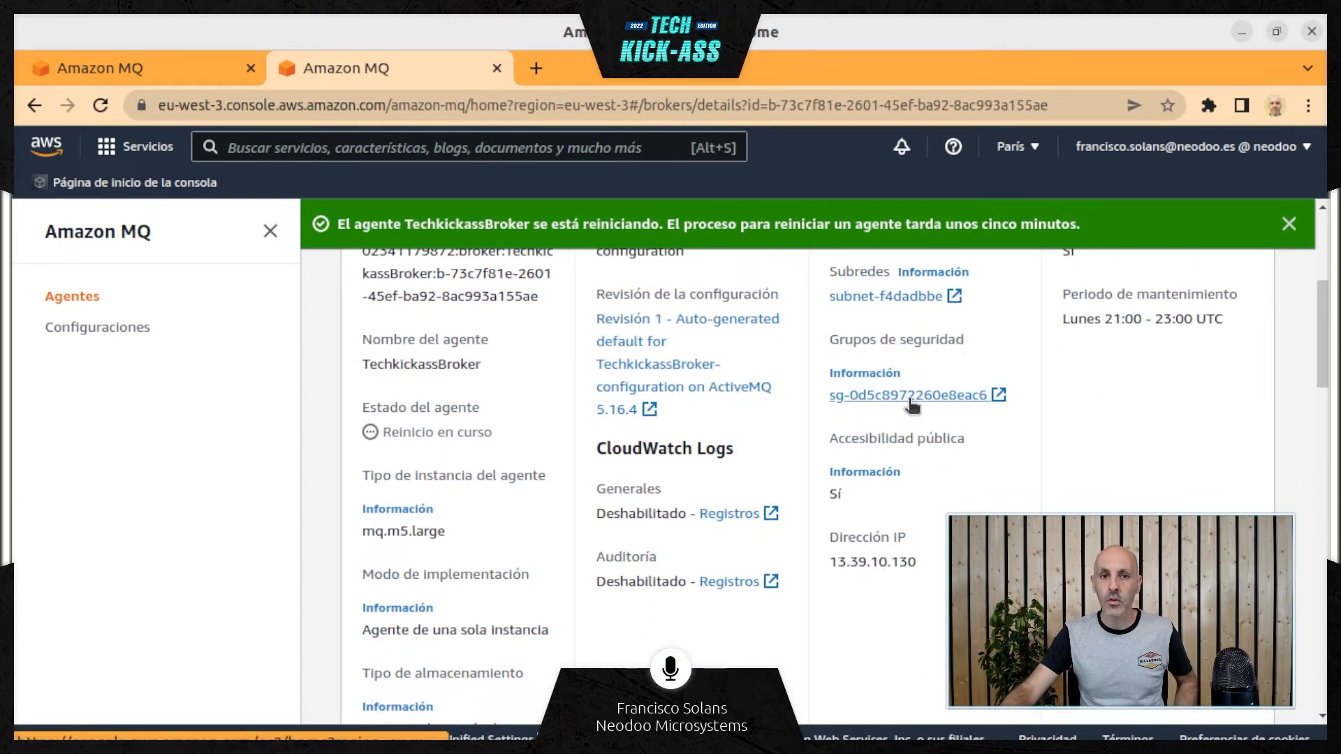
pyautogui.scroll(-10, 592, 642)
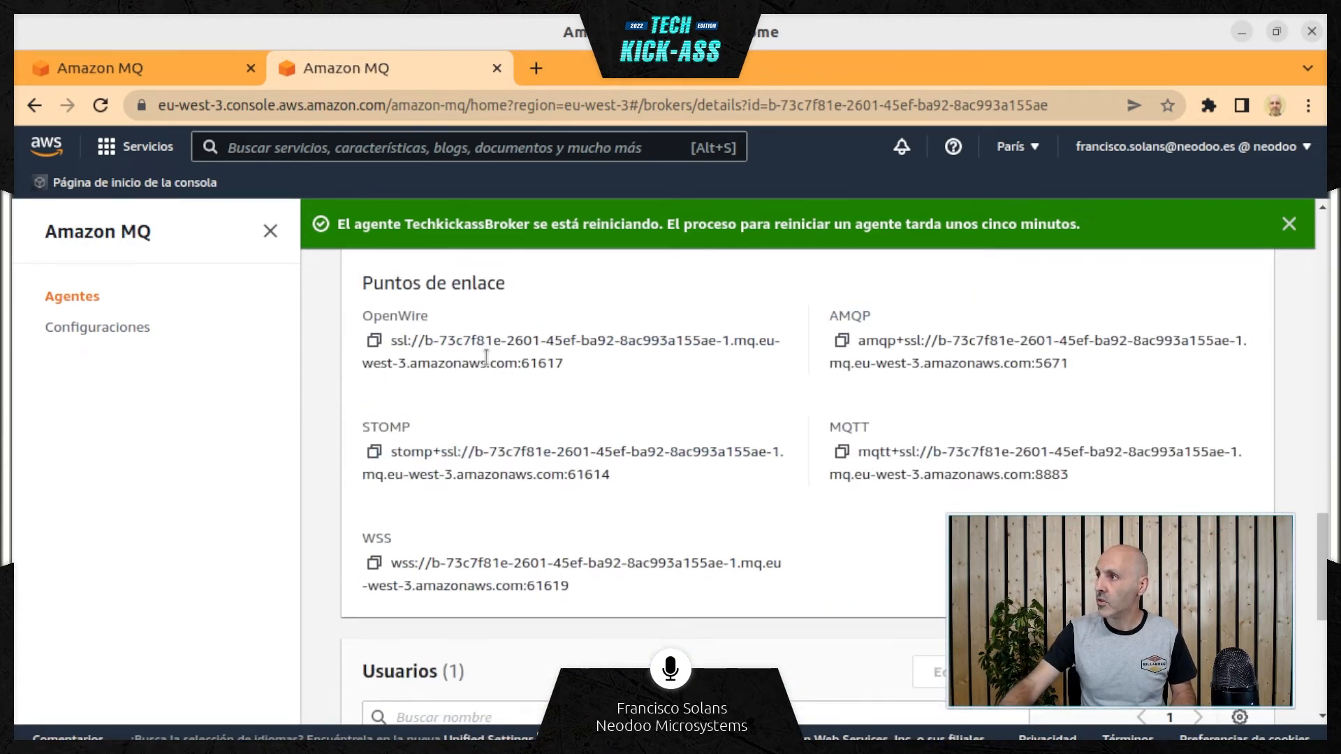
# Examine the port number of the OpenWire endpoint under Puntos de enlace alongside the broker's other endpoints
pyautogui.scroll(2, 486, 358)
pyautogui.moveTo(424, 450); pyautogui.dragTo(512, 475)
pyautogui.doubleClick(549, 472)
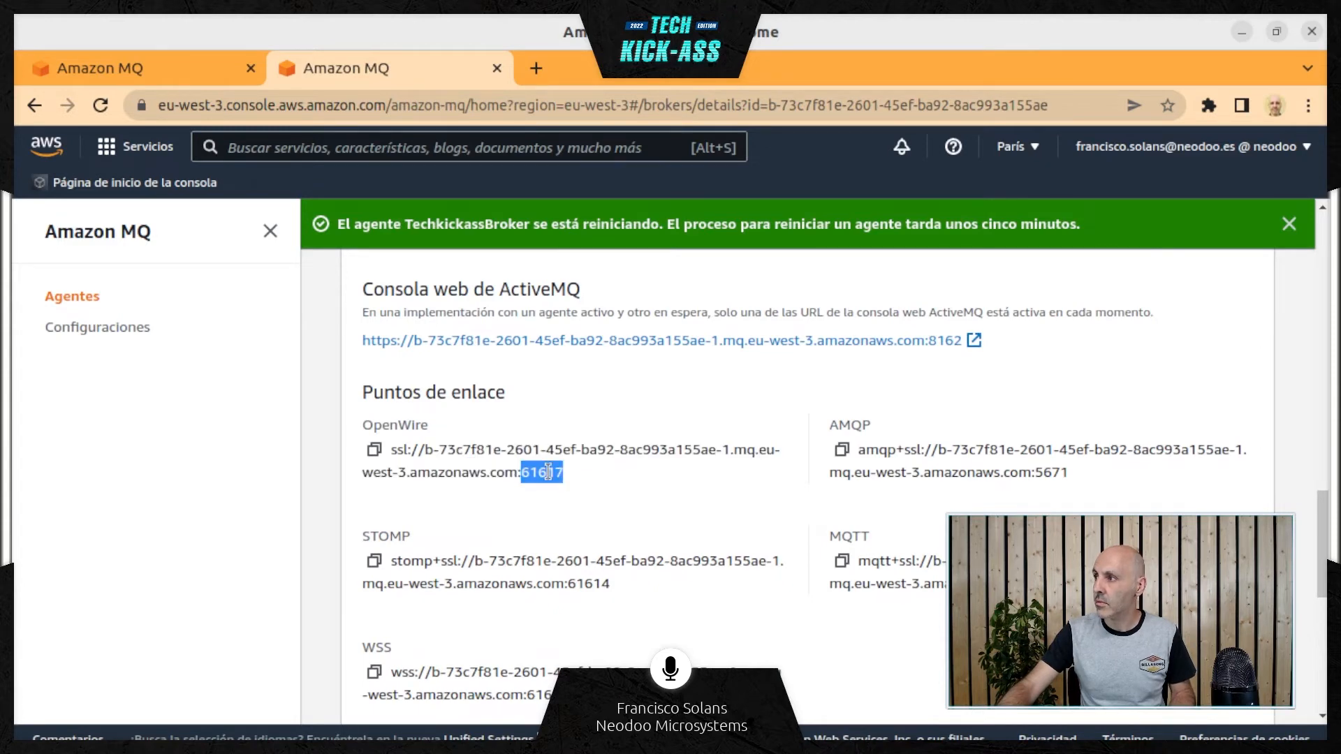
pyautogui.scroll(-2, 531, 513)
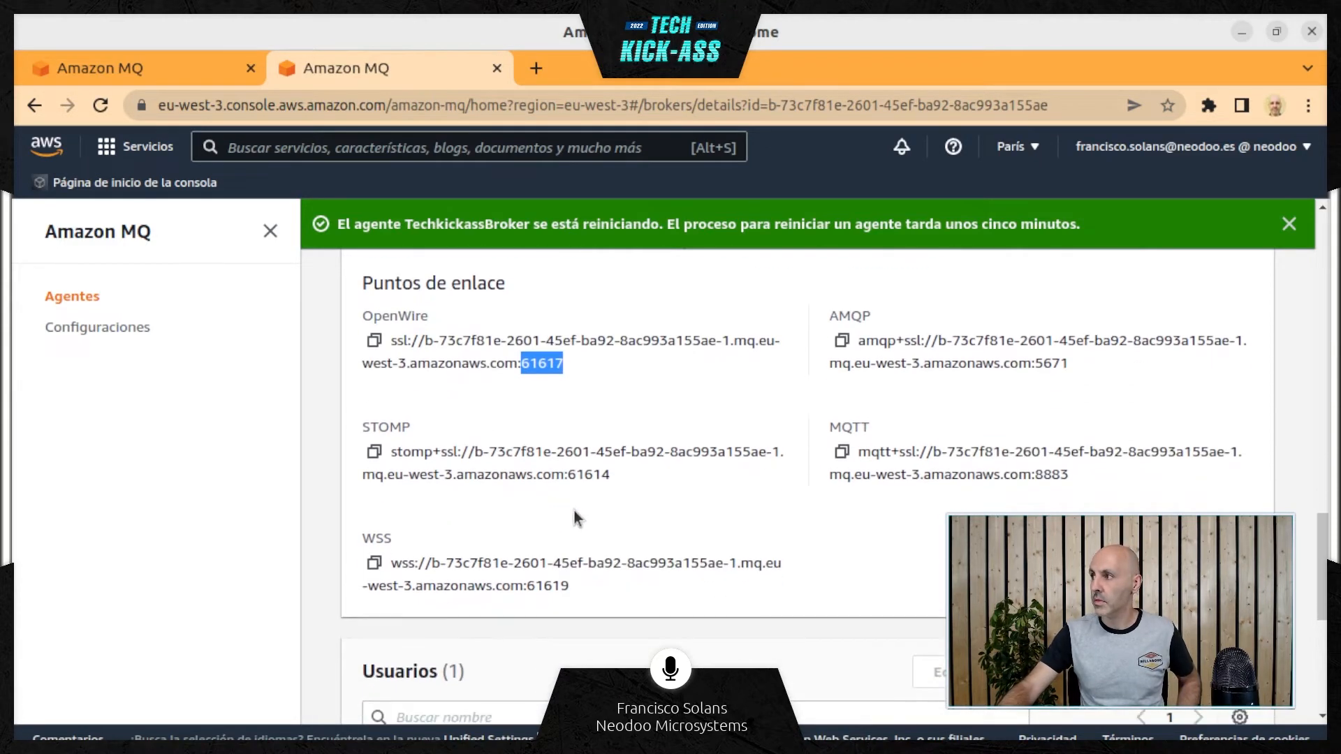
pyautogui.scroll(3, 810, 436)
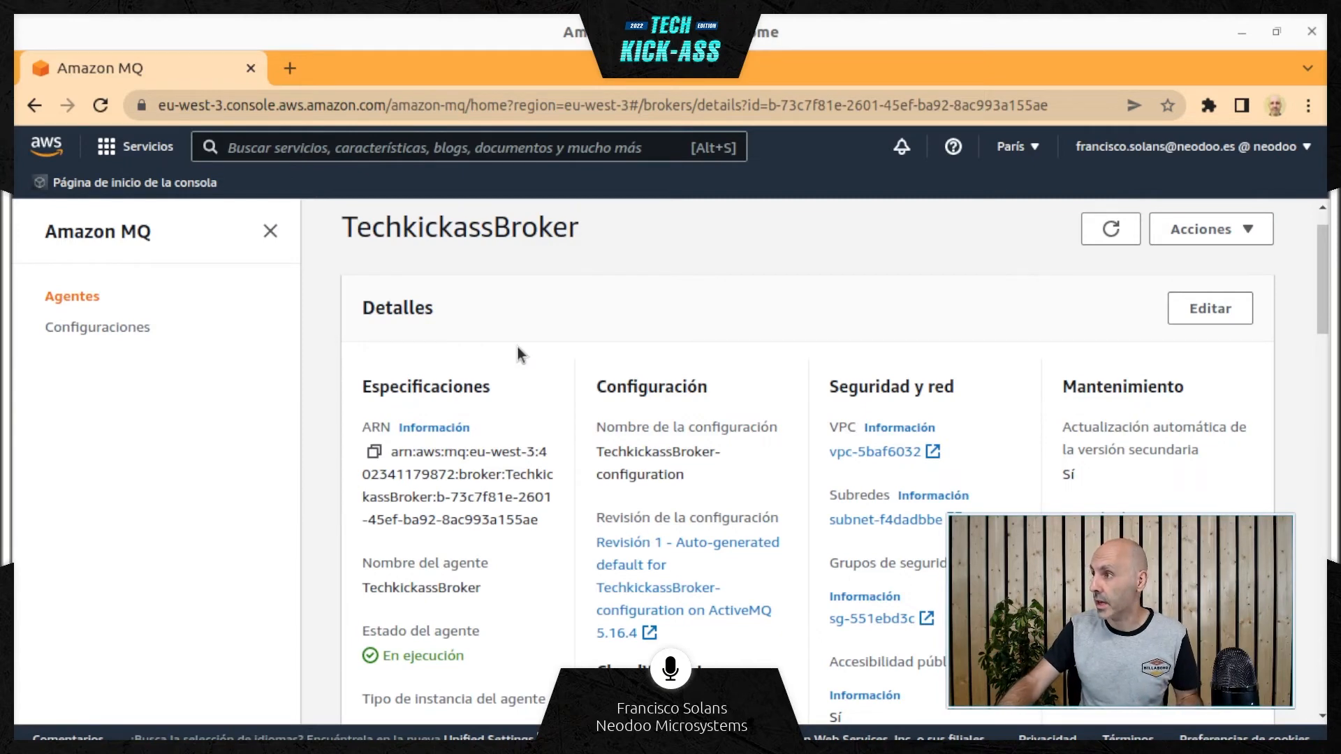
# Copy the host name of TechkickassBroker's OpenWire endpoint, without the ssl:// prefix and the port
pyautogui.scroll(-10, 545, 335)
pyautogui.scroll(-8, 504, 445)
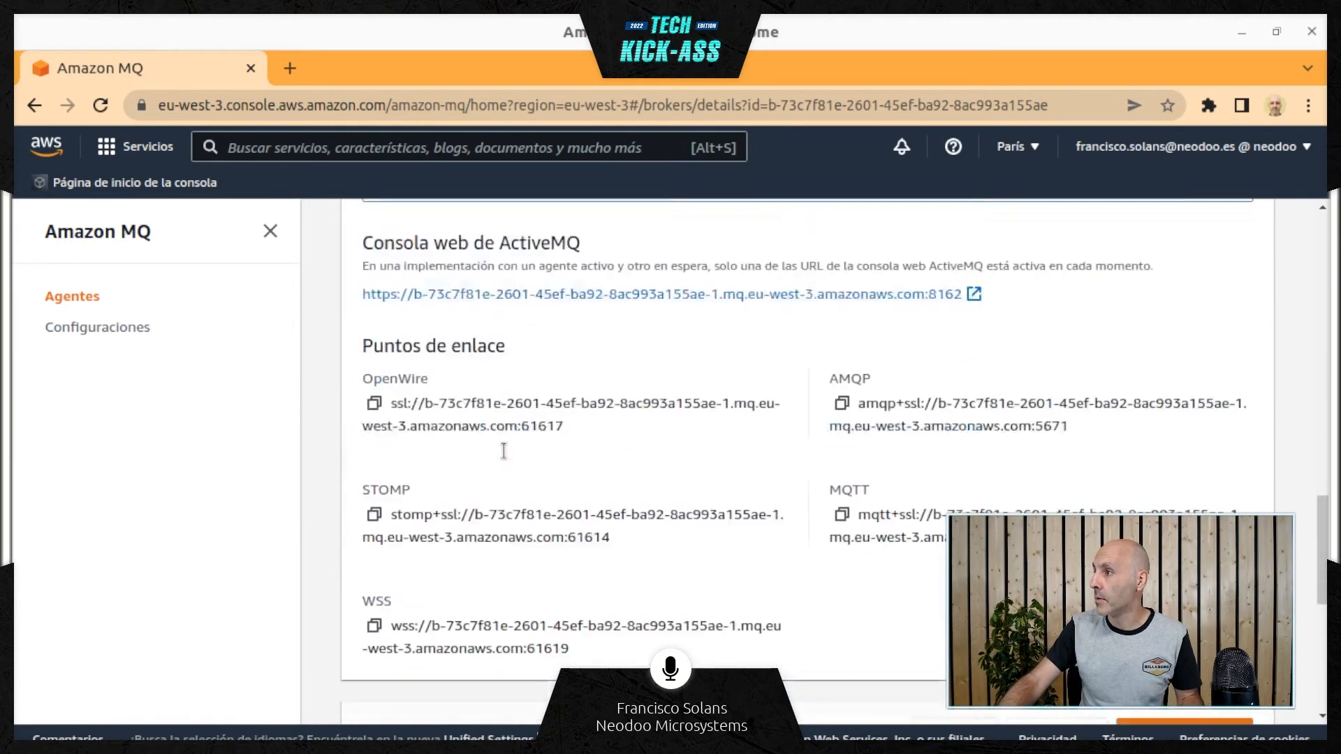
pyautogui.scroll(2, 519, 402)
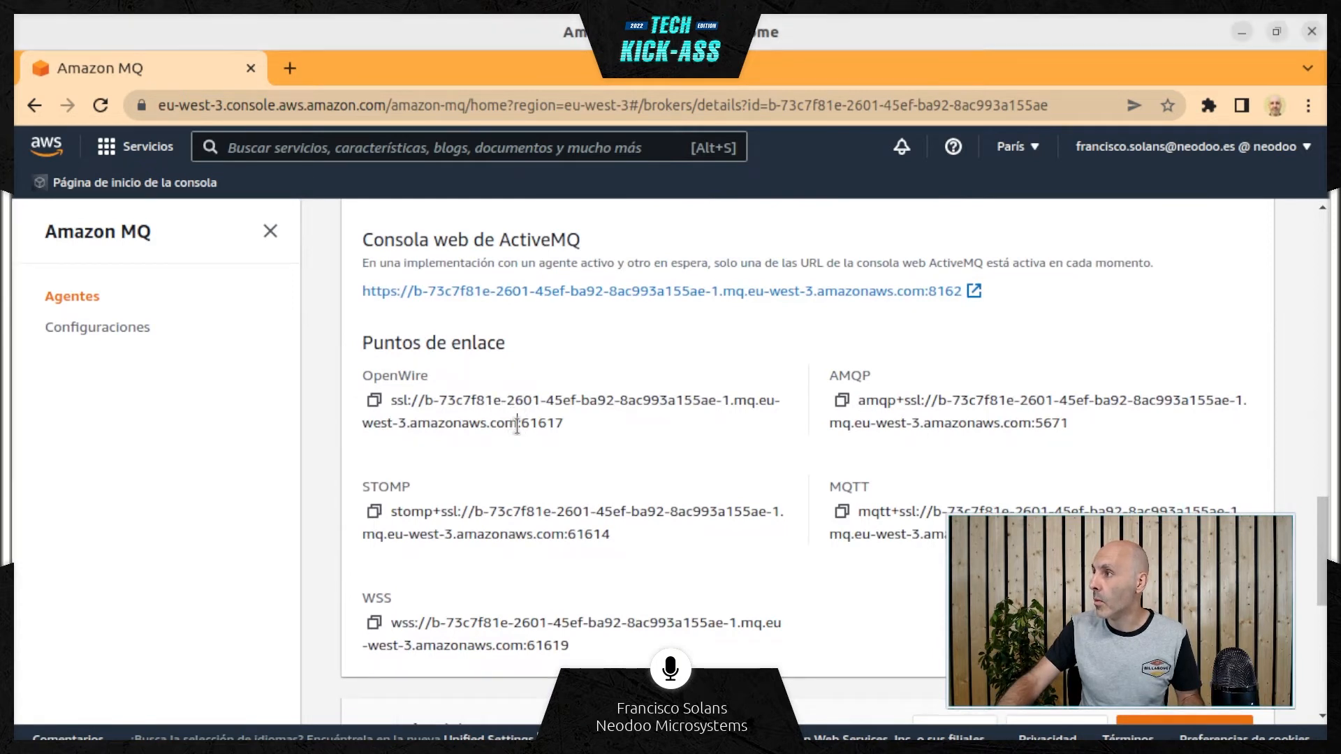
pyautogui.moveTo(517, 423); pyautogui.dragTo(427, 399)
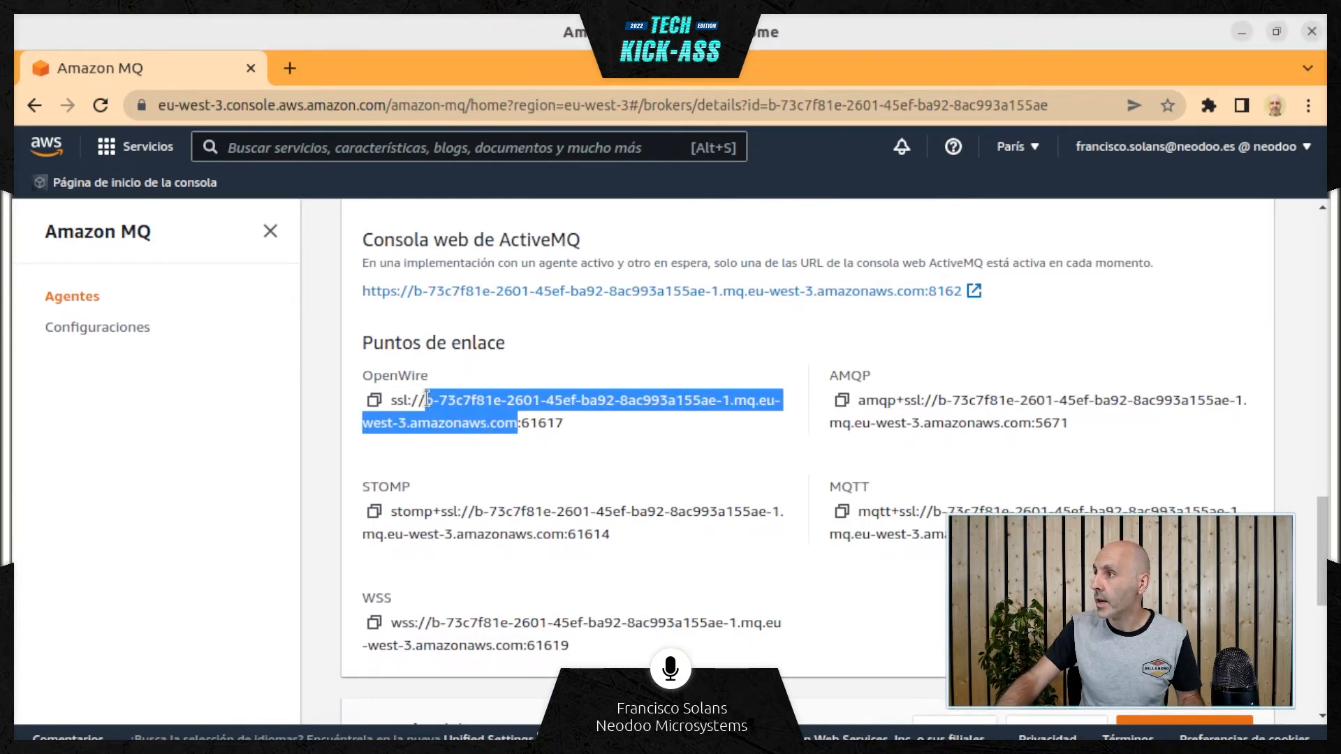
pyautogui.rightClick(450, 409)
pyautogui.click(480, 423)
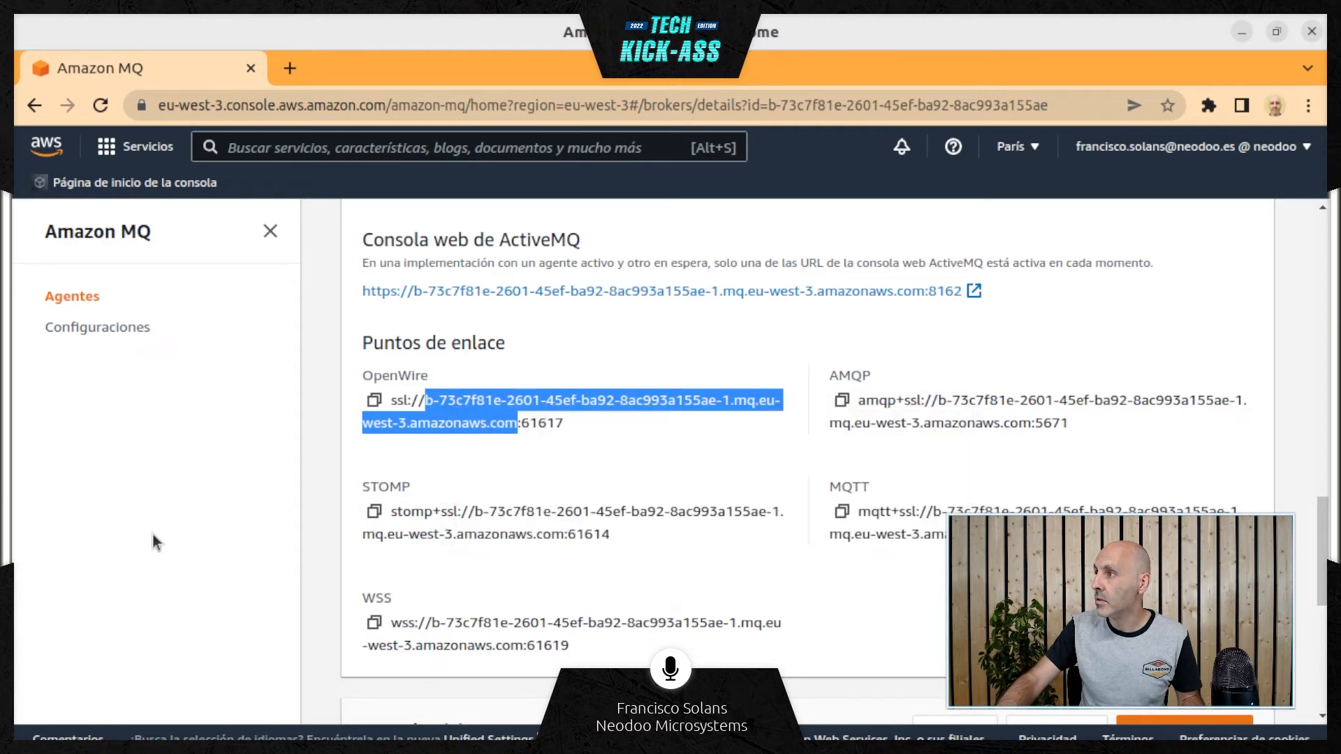
# Switch to the terminal, test the connection with telnet to the copied OpenWire host on port 61617, and close the terminal
pyautogui.hotkey('alt', 'Tab')
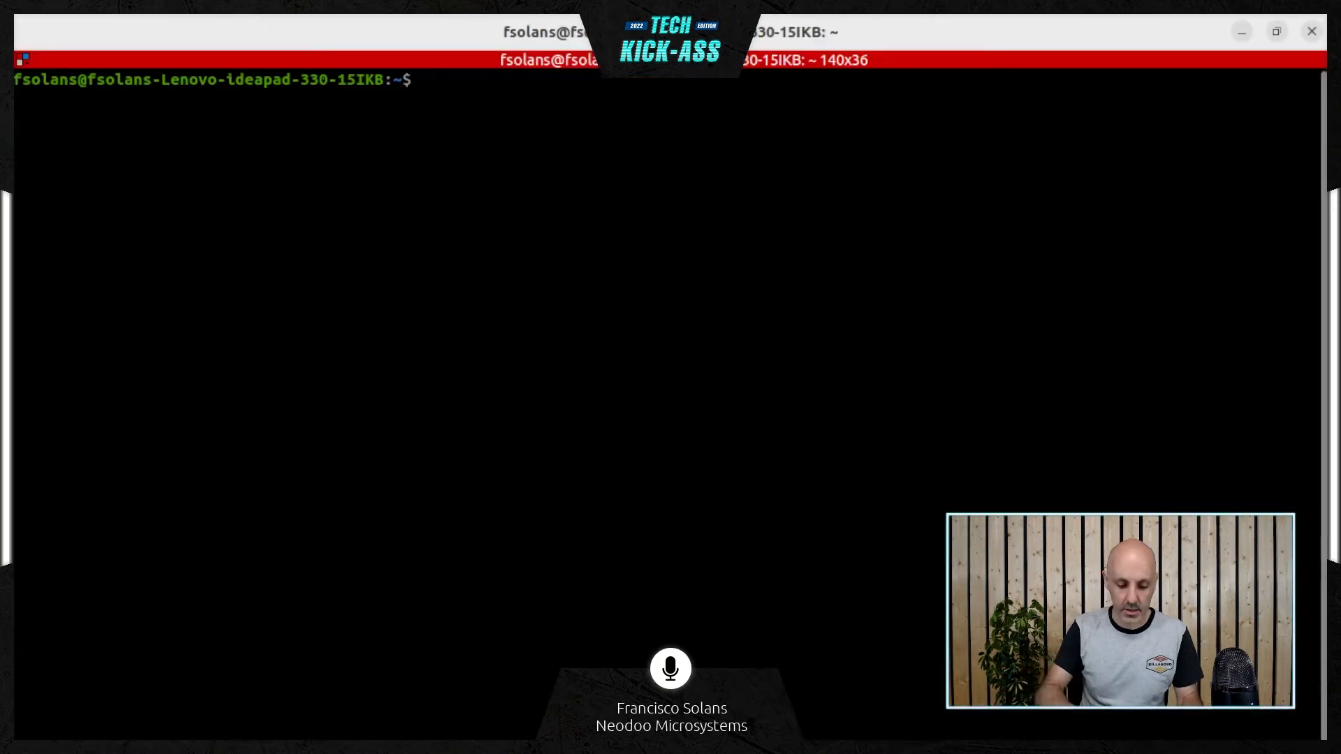
pyautogui.write('telnet')
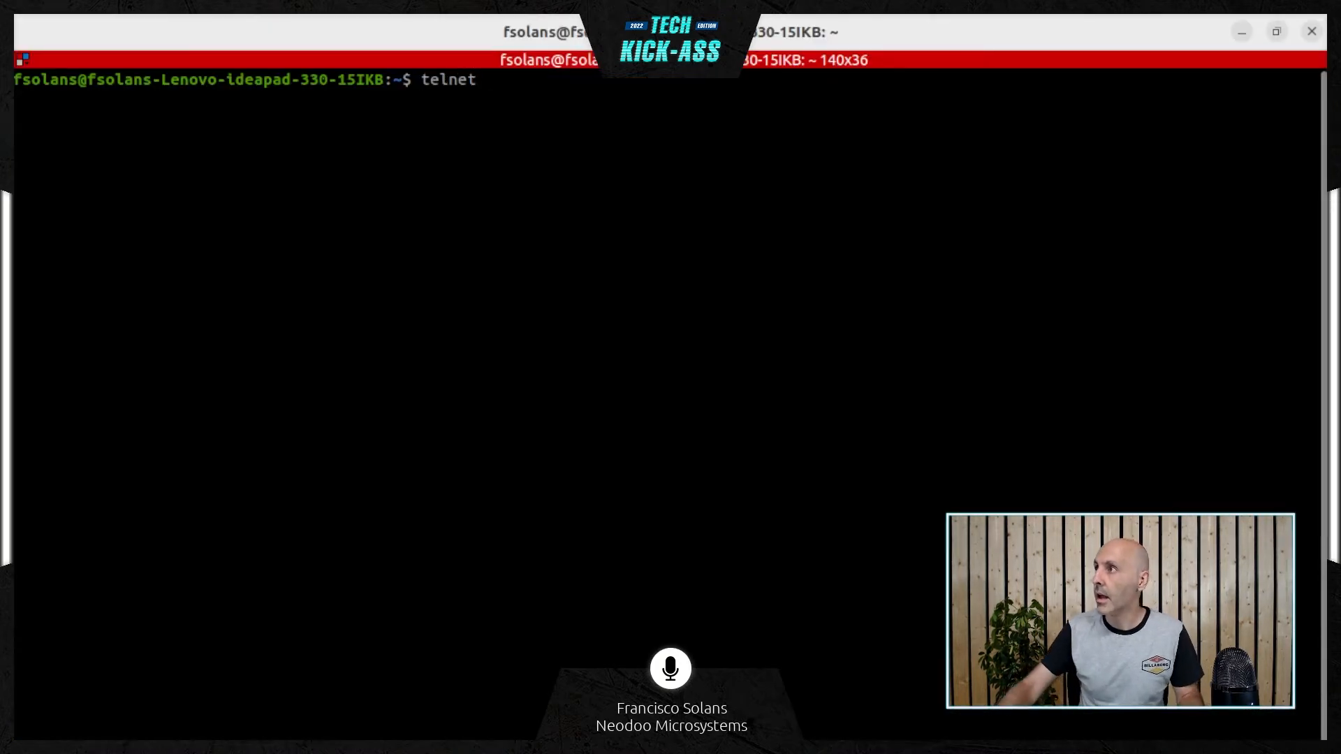
pyautogui.rightClick(690, 191)
pyautogui.click(746, 241)
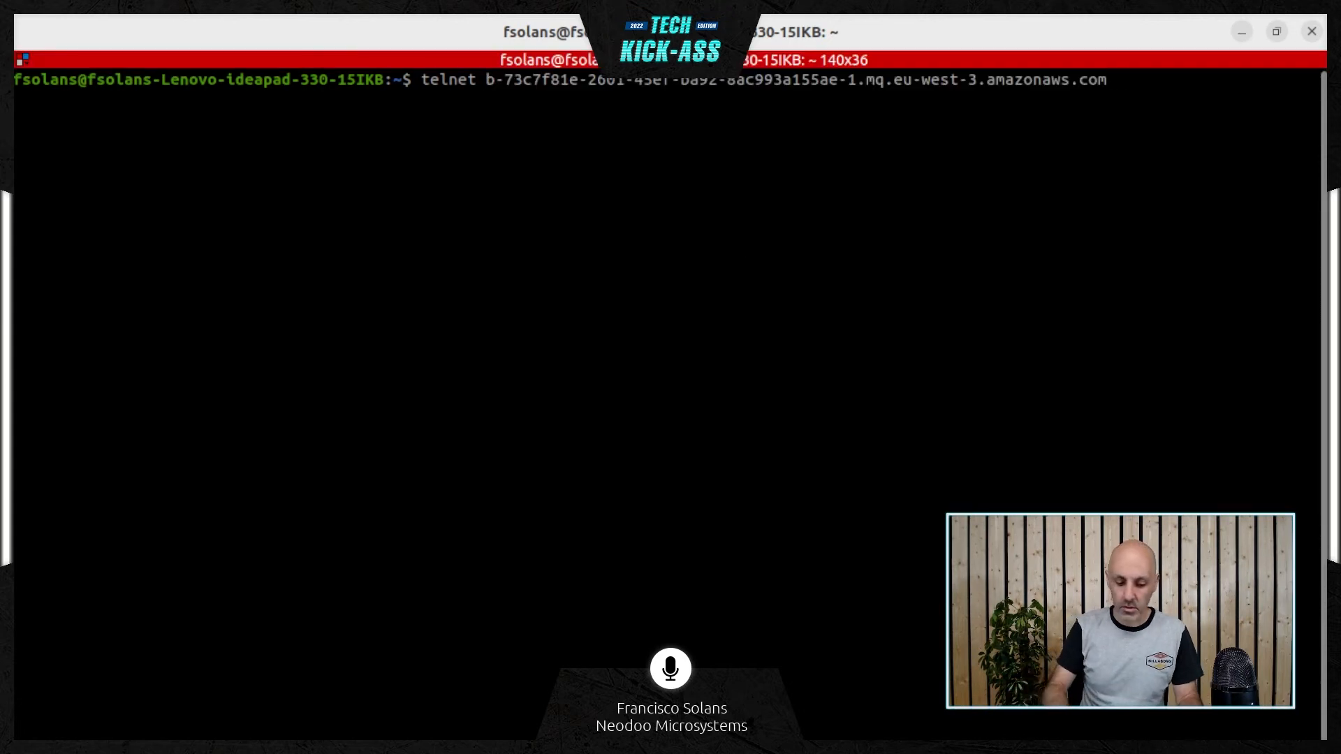
pyautogui.write('616')
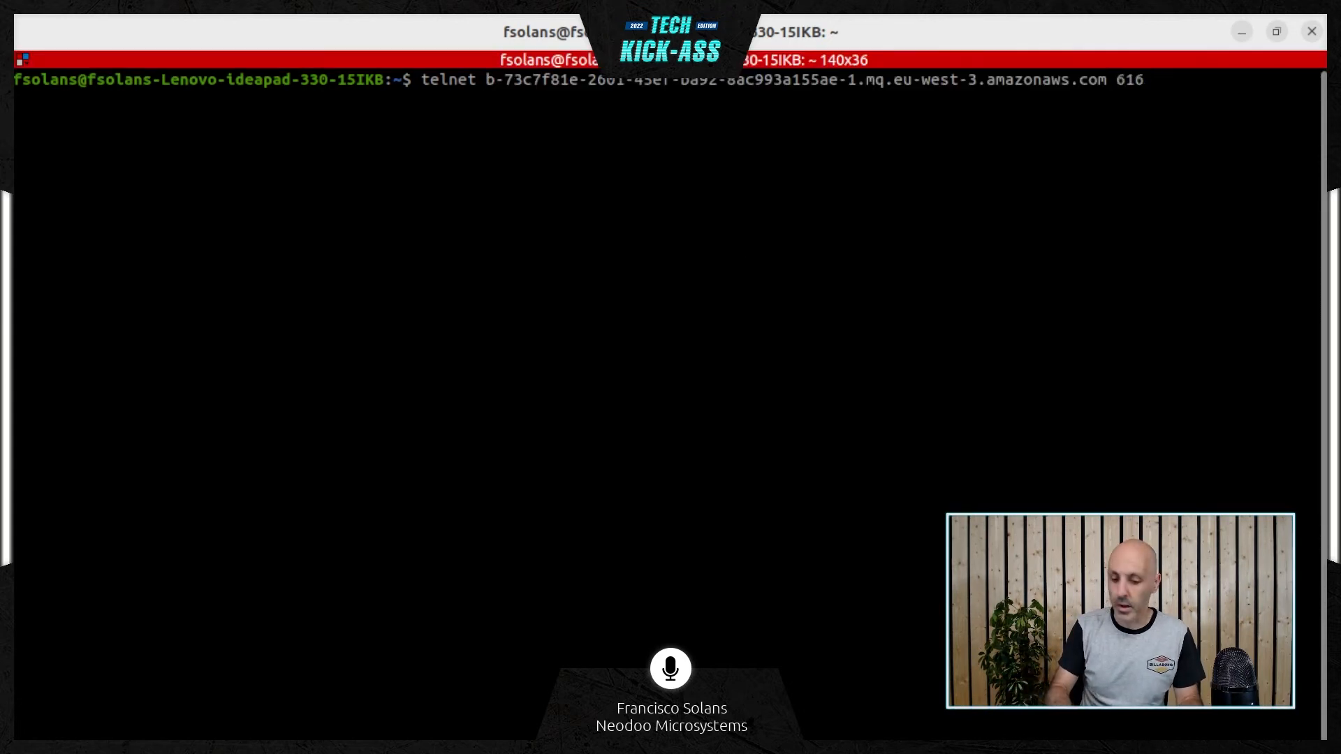
pyautogui.write('17')
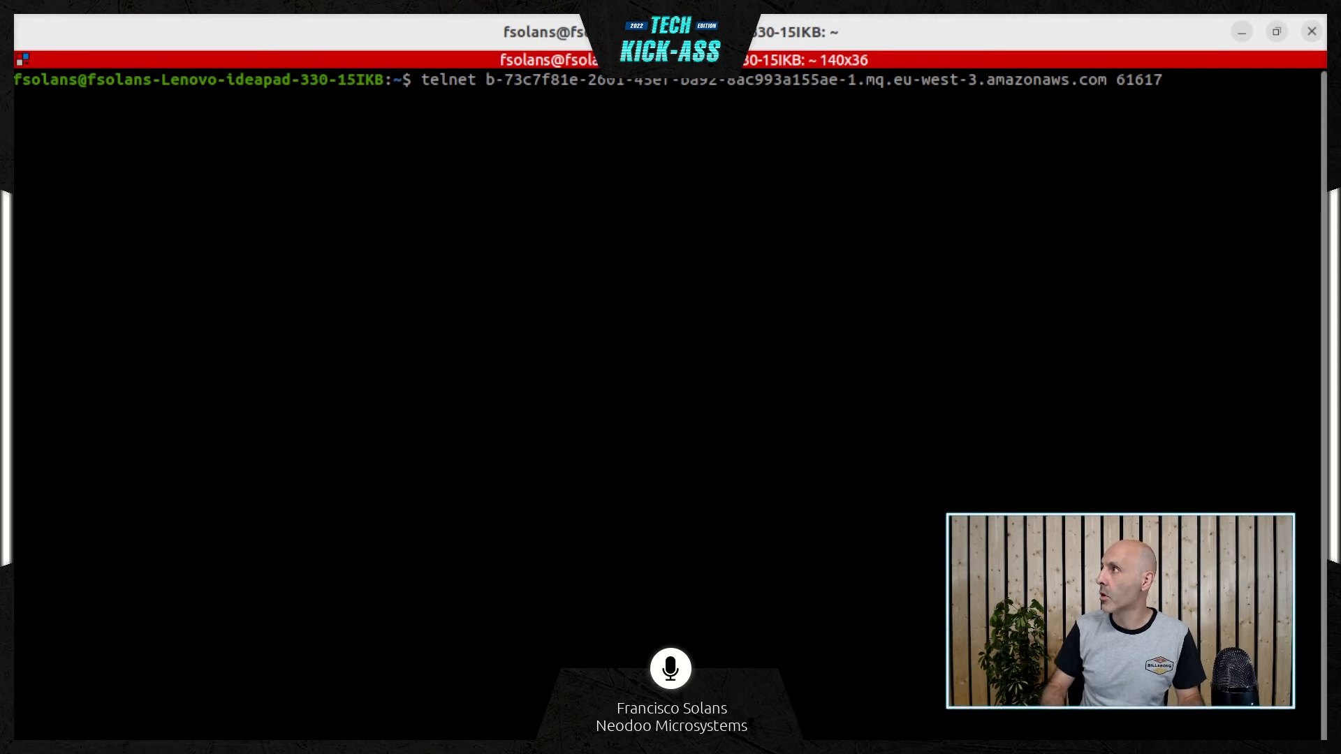
pyautogui.press('Return')
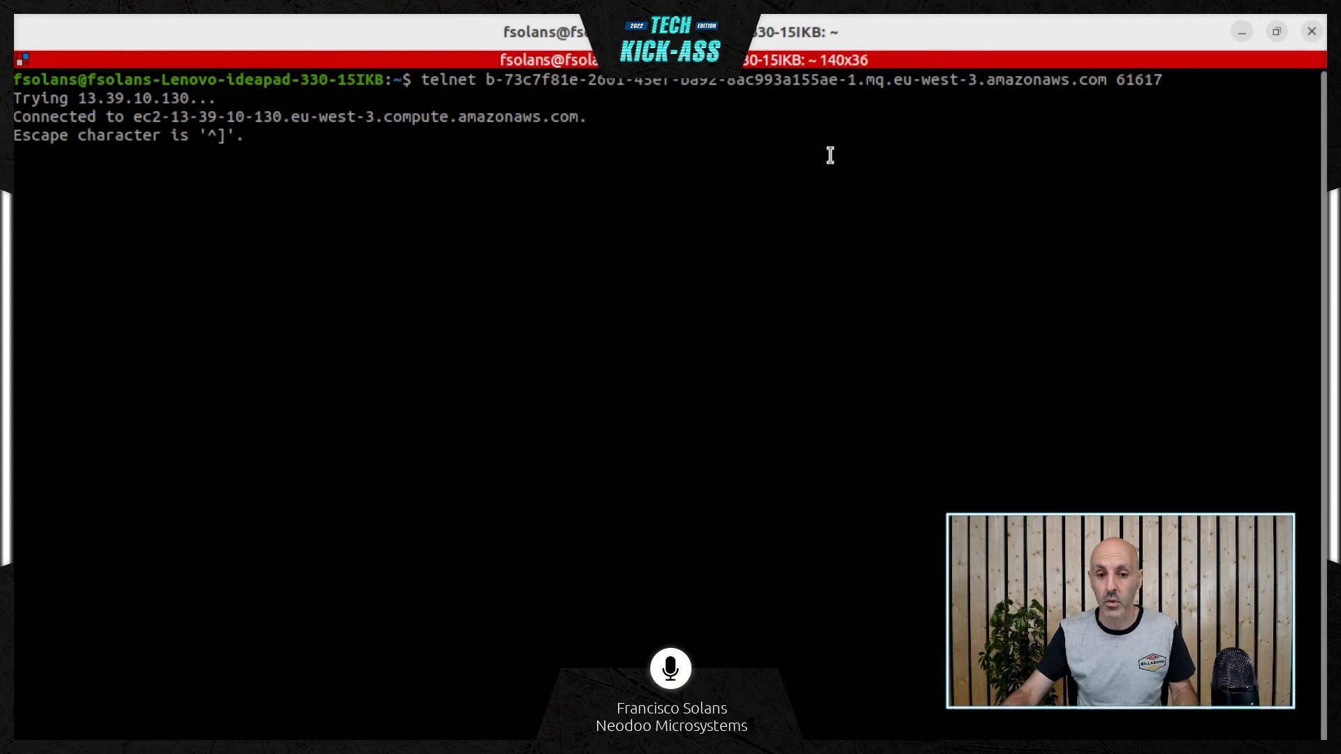
pyautogui.click(1312, 33)
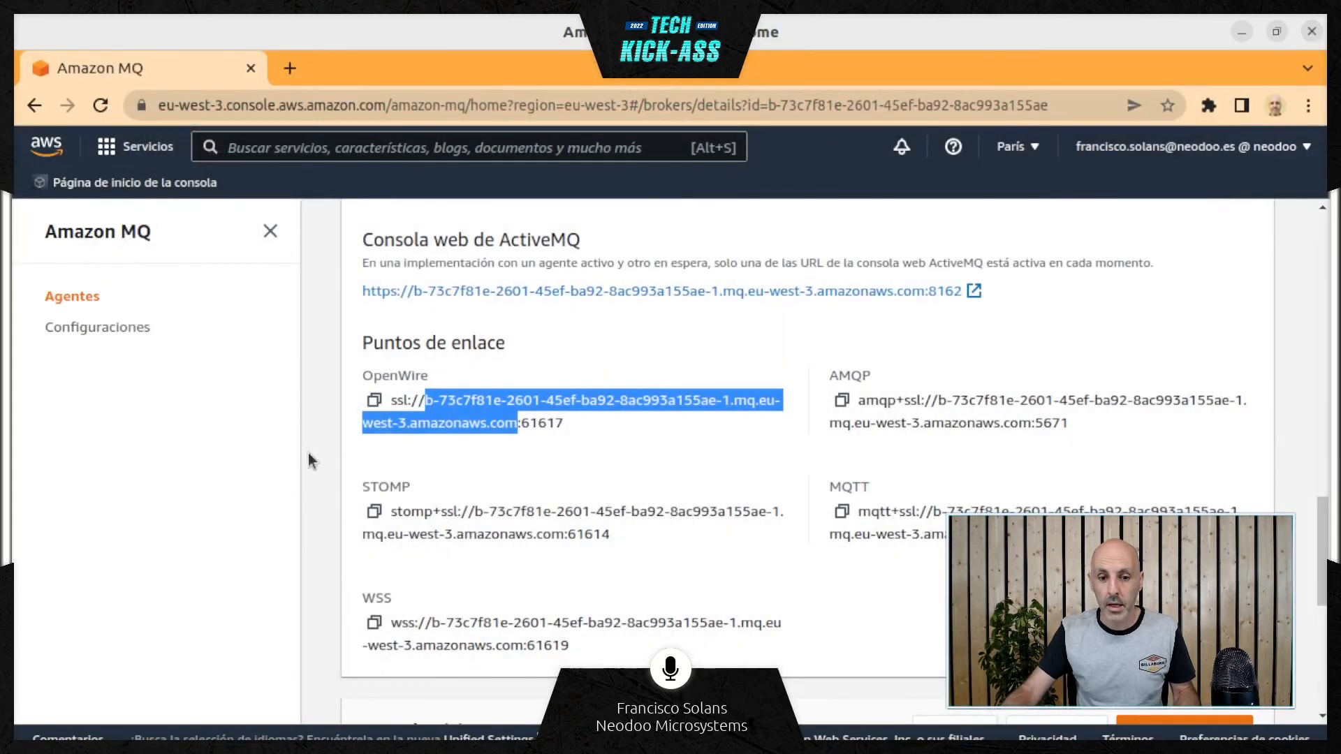
# Open the broker's ActiveMQ web console in a new browser tab and go to Manage ActiveMQ broker
pyautogui.click(291, 434)
pyautogui.scroll(1, 650, 335)
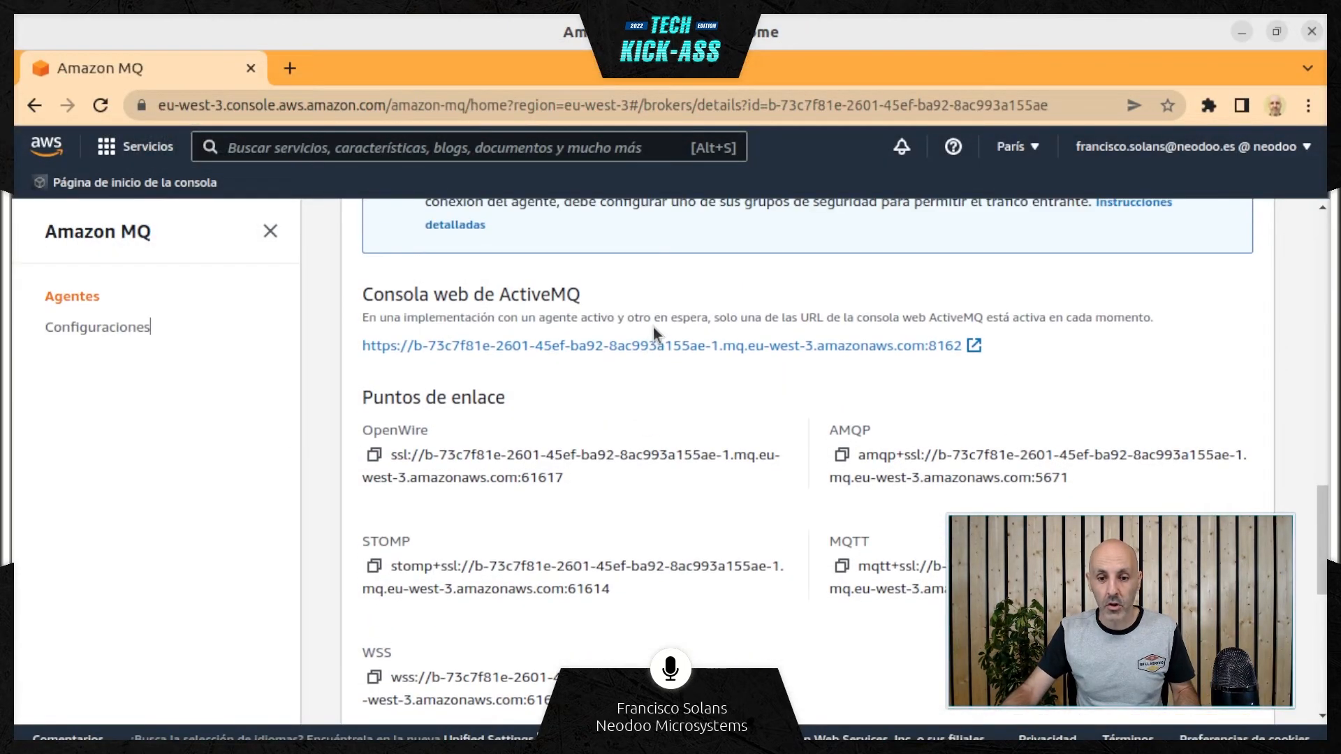
pyautogui.rightClick(649, 347)
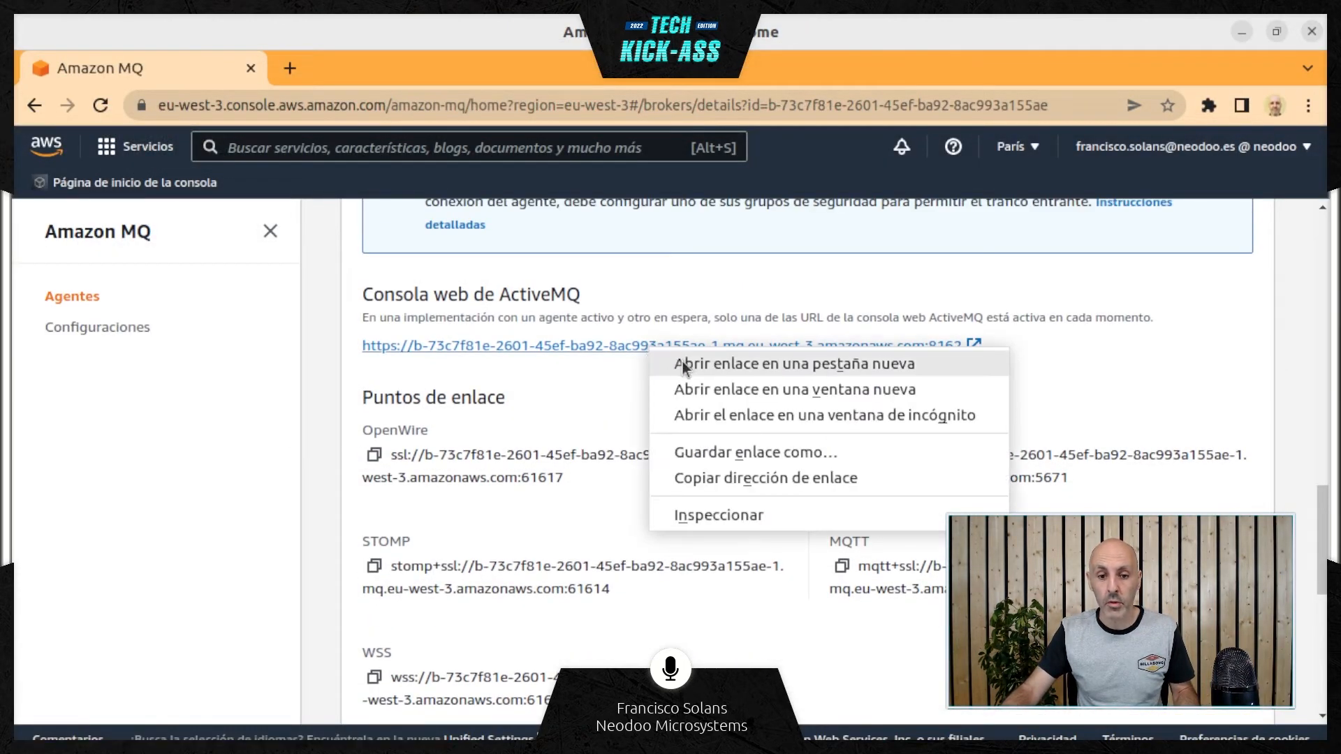
pyautogui.click(682, 363)
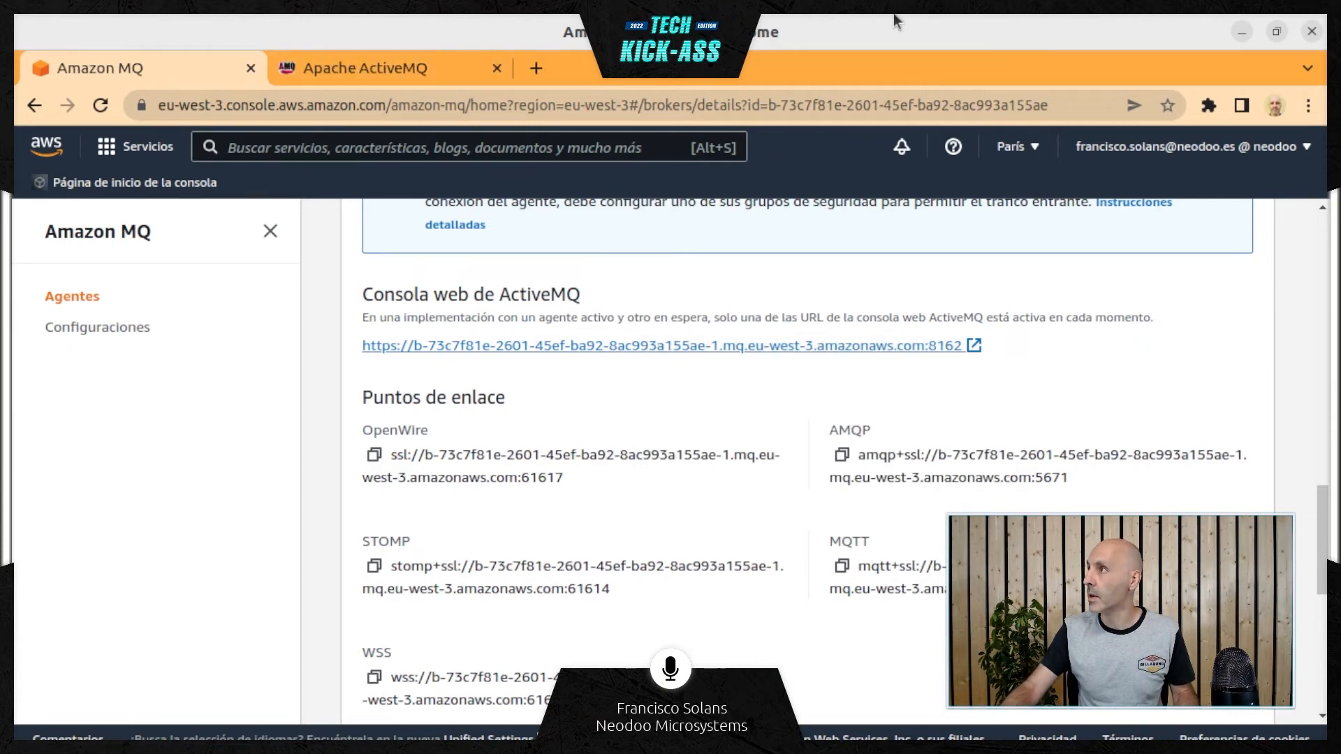
pyautogui.click(418, 66)
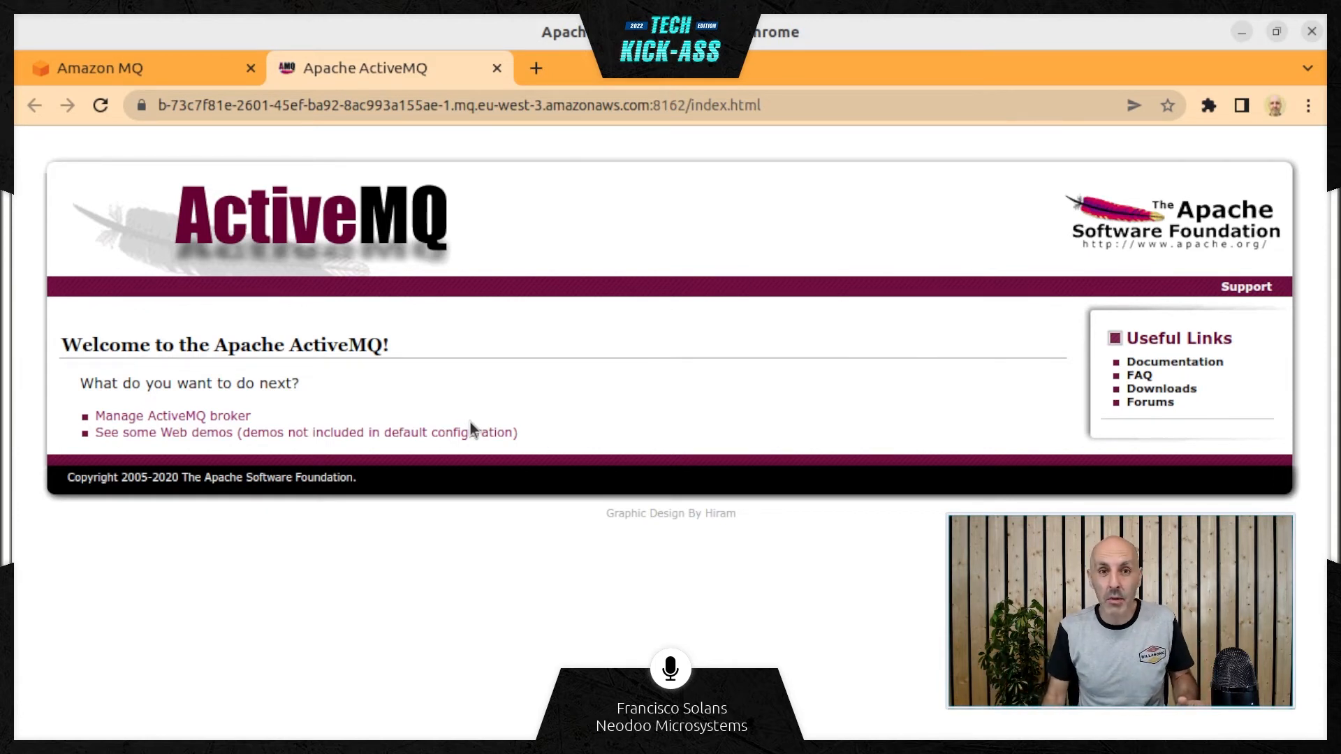
pyautogui.click(193, 418)
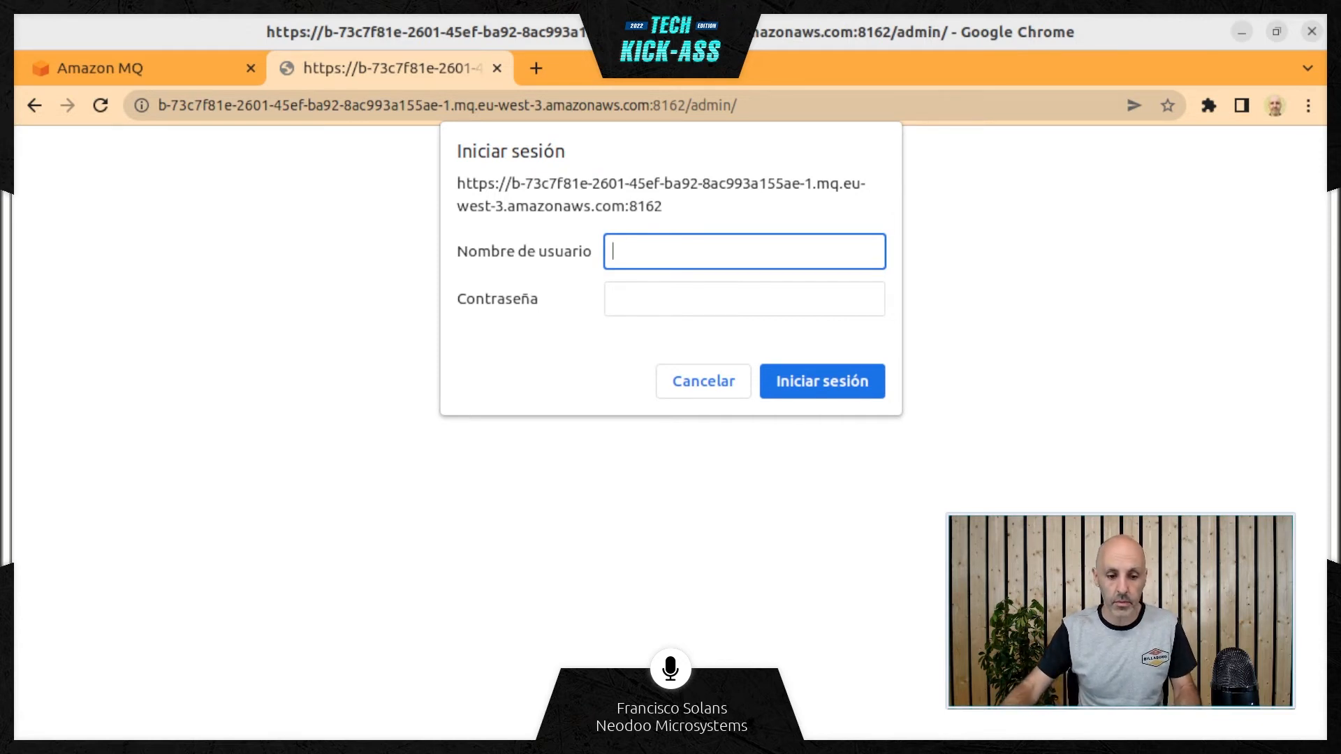
# Sign in to the ActiveMQ console with the username techkickass and the broker account's password
pyautogui.hotkey('alt', 'Tab')
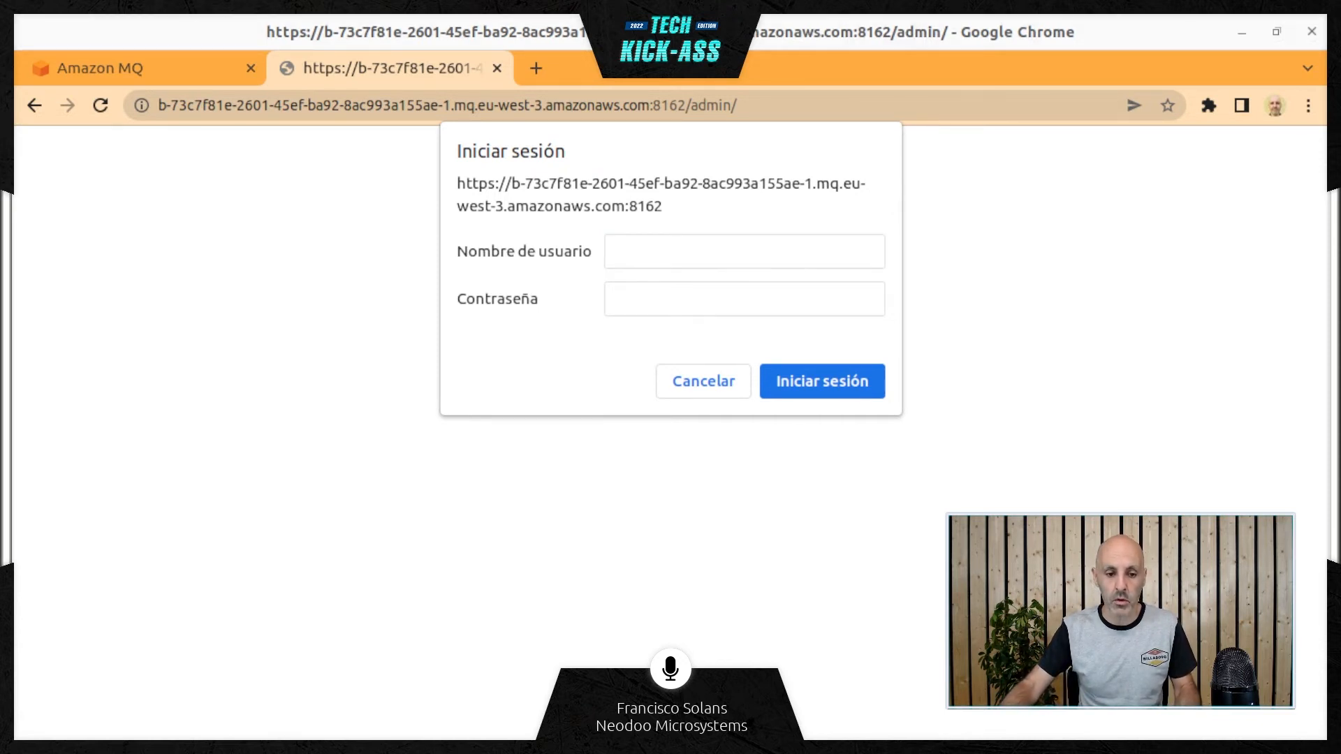
pyautogui.hotkey('alt', 'Tab')
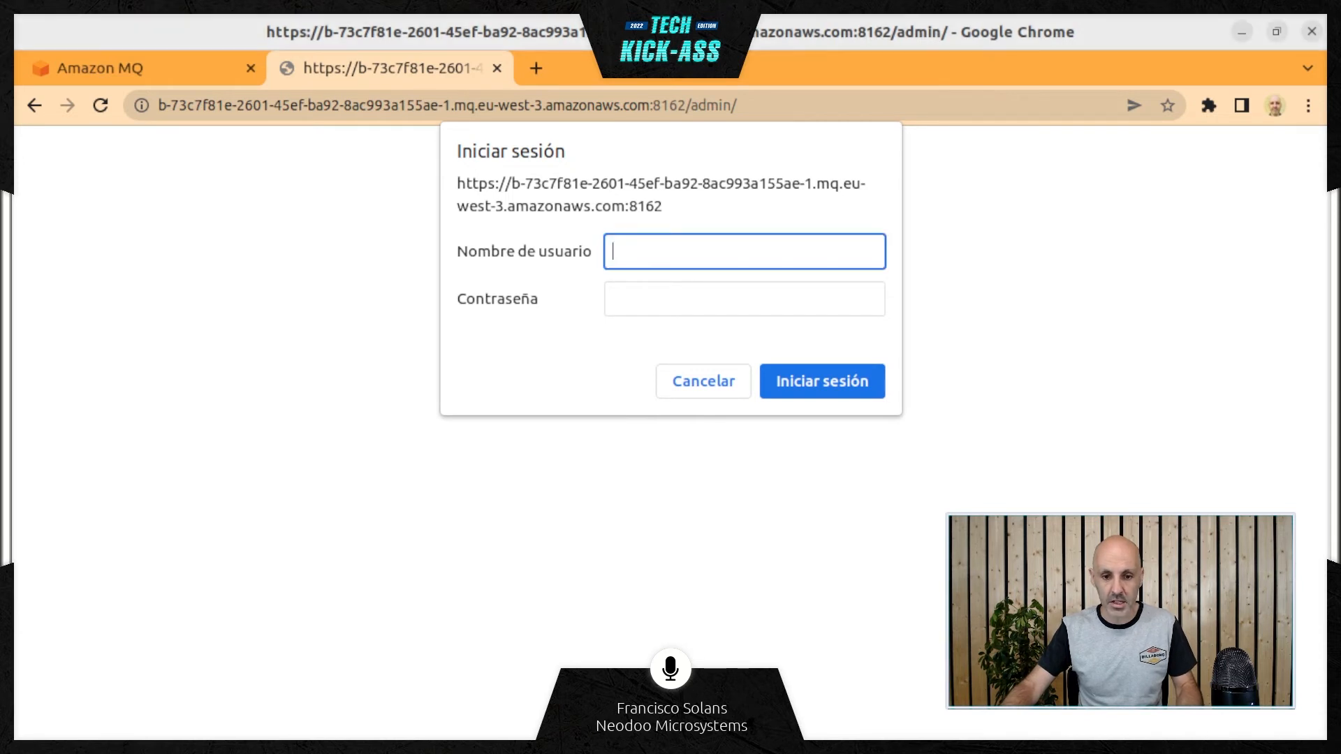
pyautogui.hotkey('ctrl', 'v')
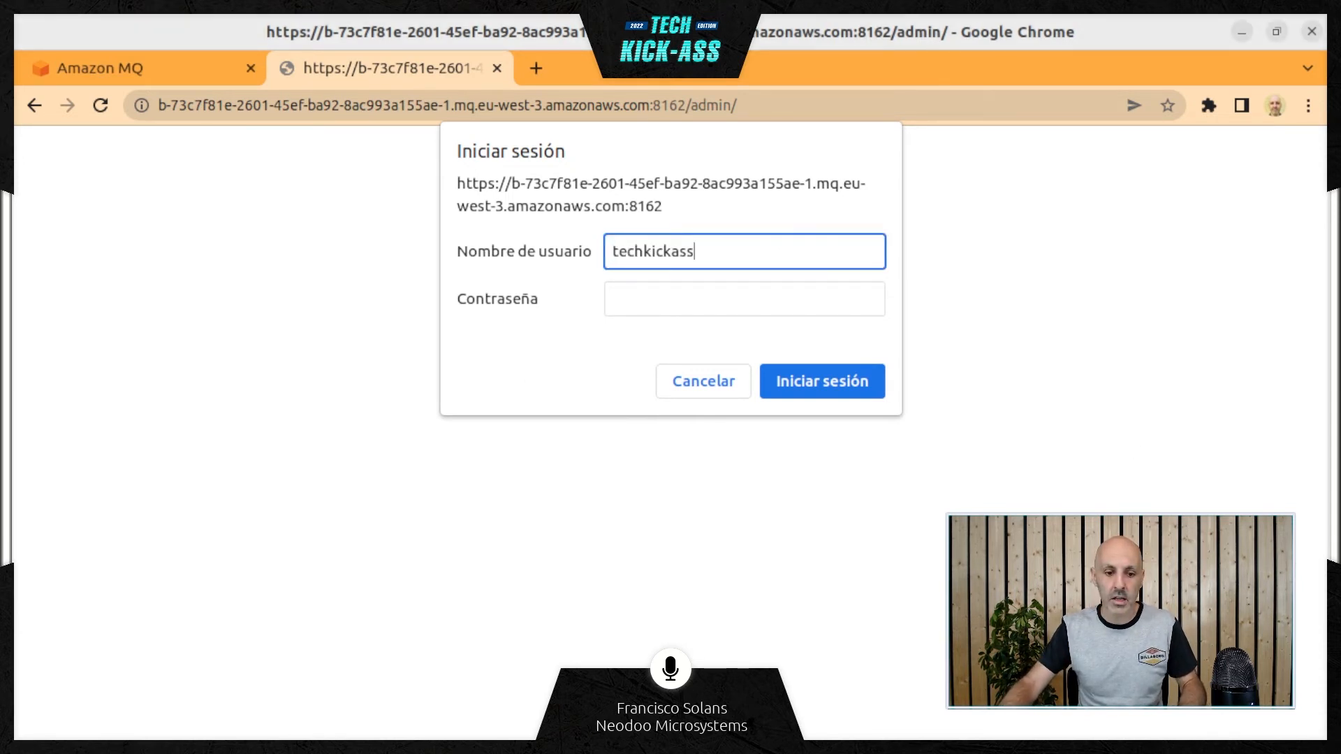
pyautogui.hotkey('alt', 'Tab')
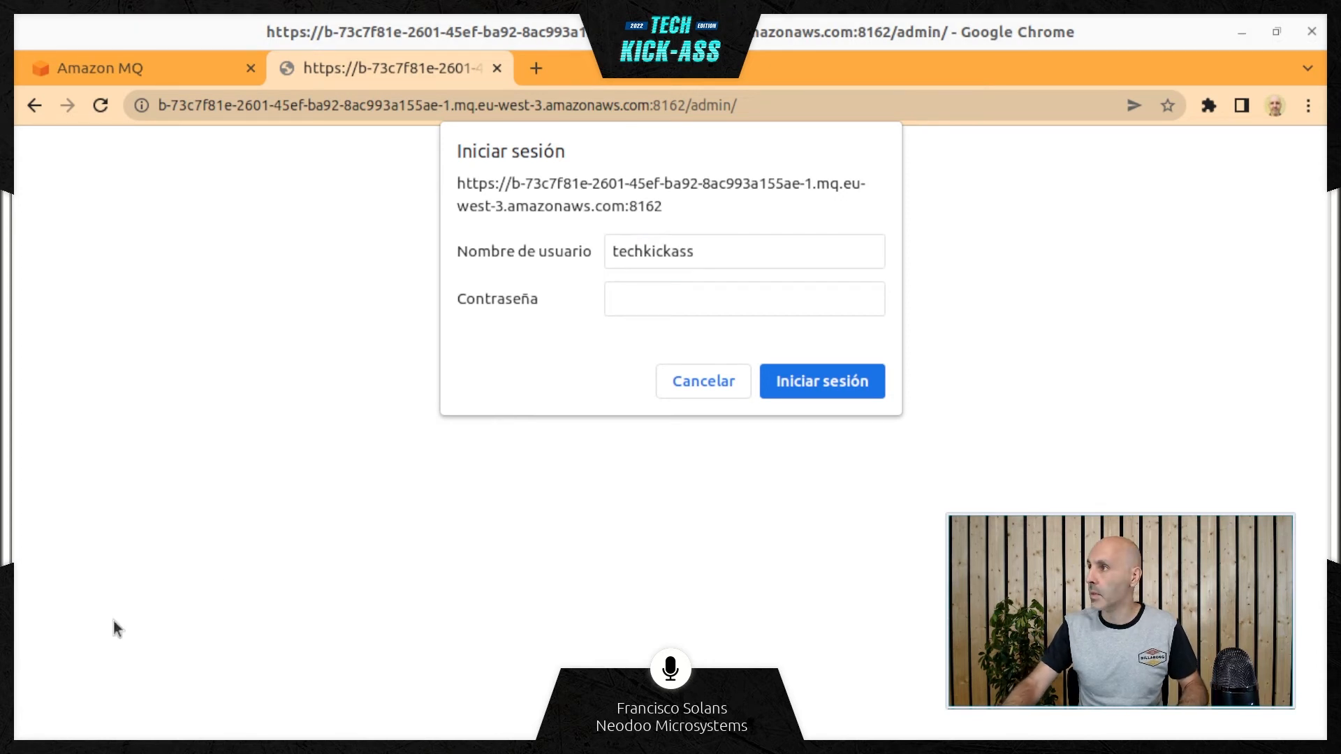
pyautogui.click(805, 296)
pyautogui.hotkey('ctrl', 'v')
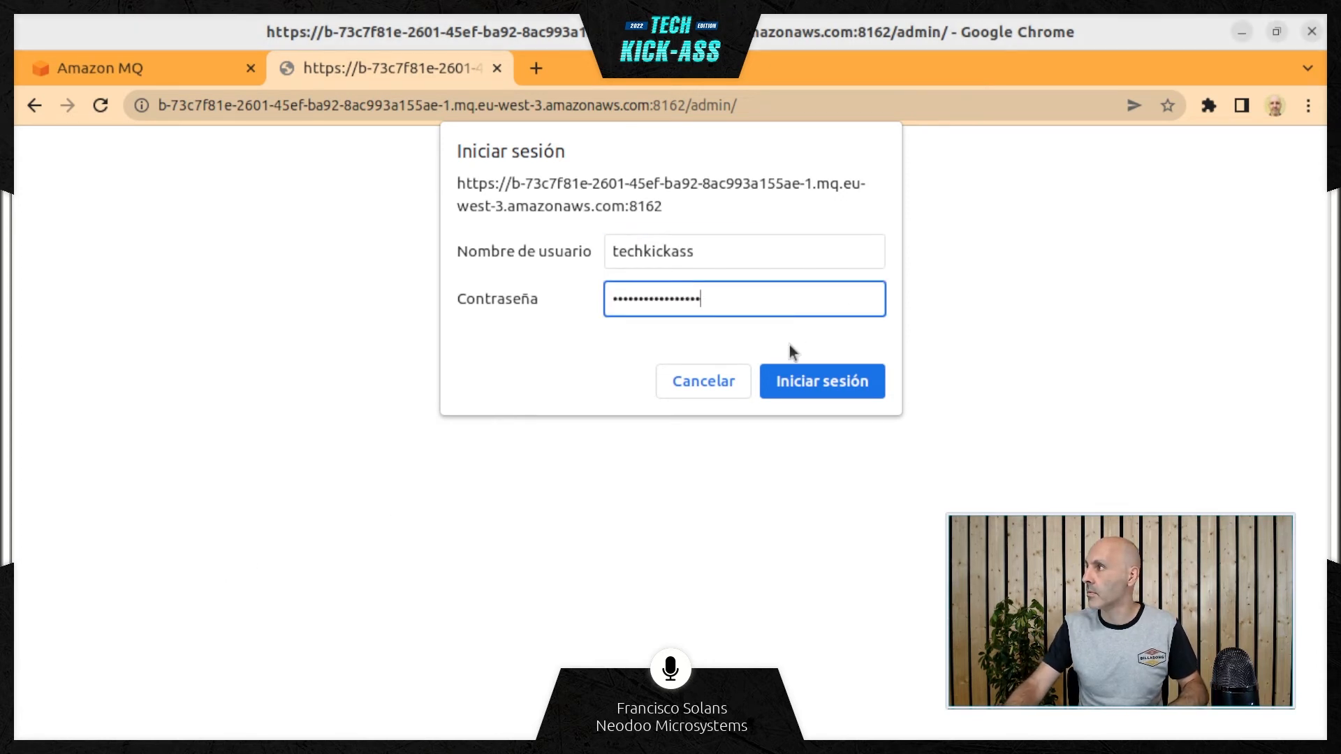
pyautogui.click(802, 384)
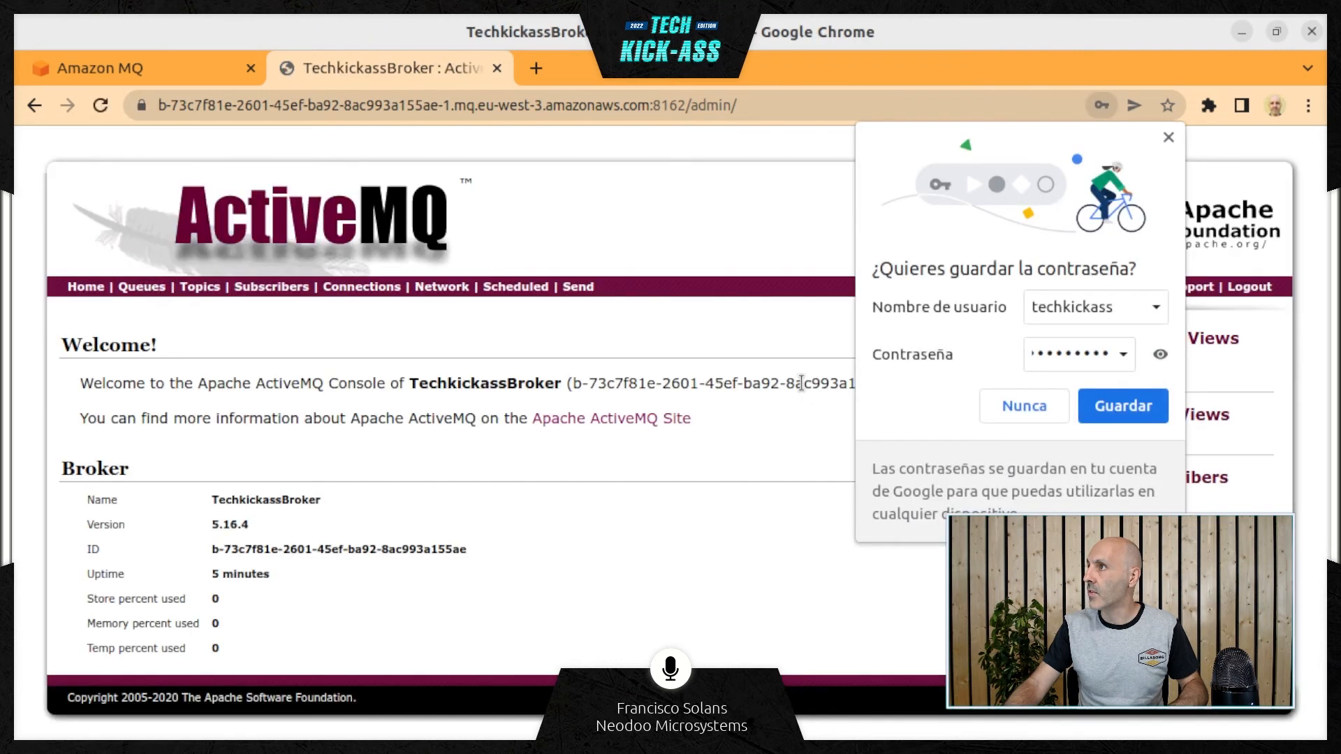
# Save the console credentials in the browser and open the broker's Queues page
pyautogui.click(1087, 412)
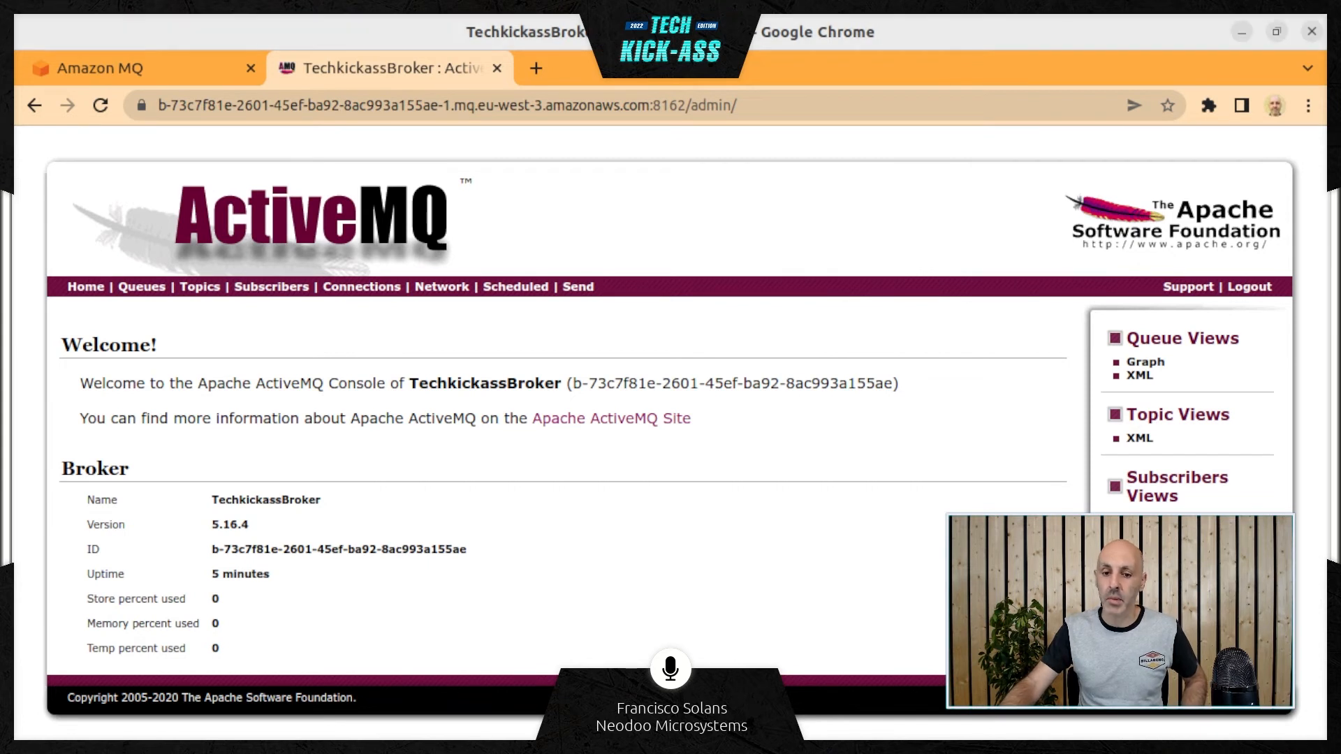
pyautogui.click(148, 289)
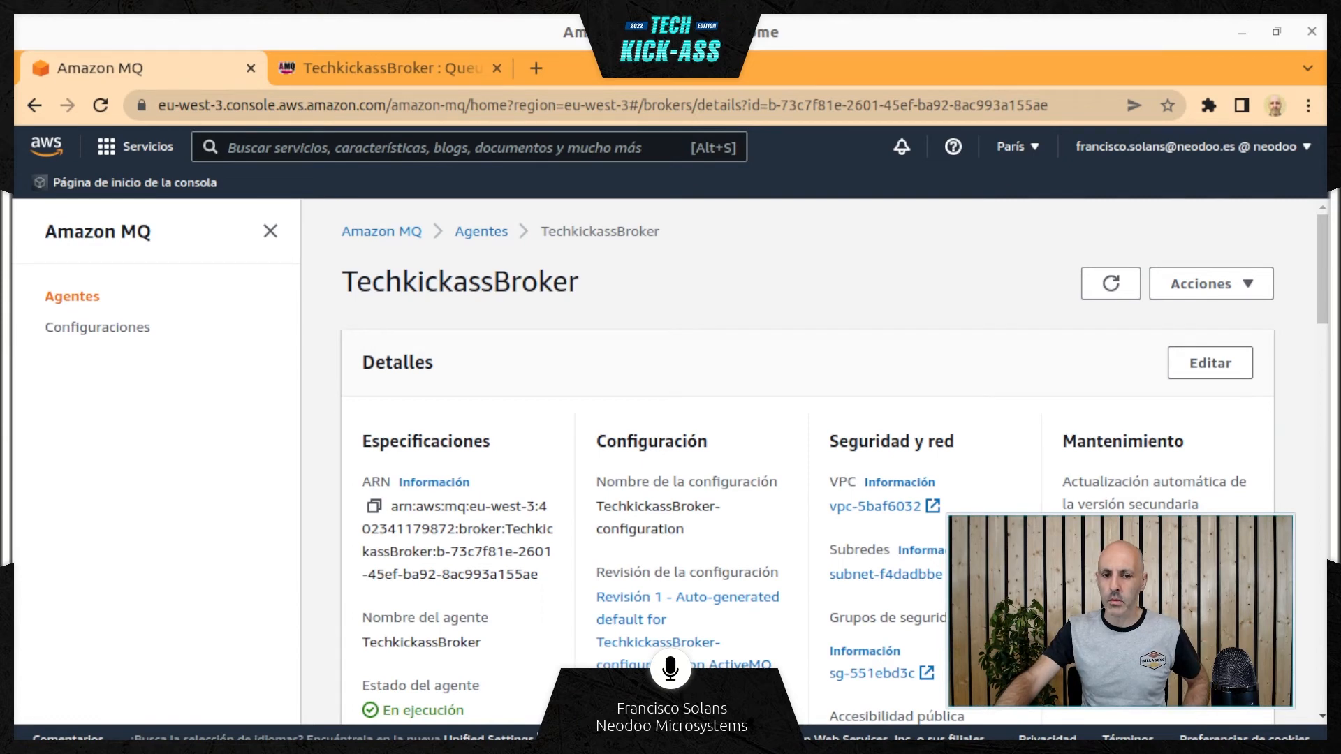
# Switch to Eclipse, expand amazon-mq down to the classes in es.neodoo.aws.mq.examples, and widen the Project Explorer to show their full names
pyautogui.hotkey('alt', 'Tab')
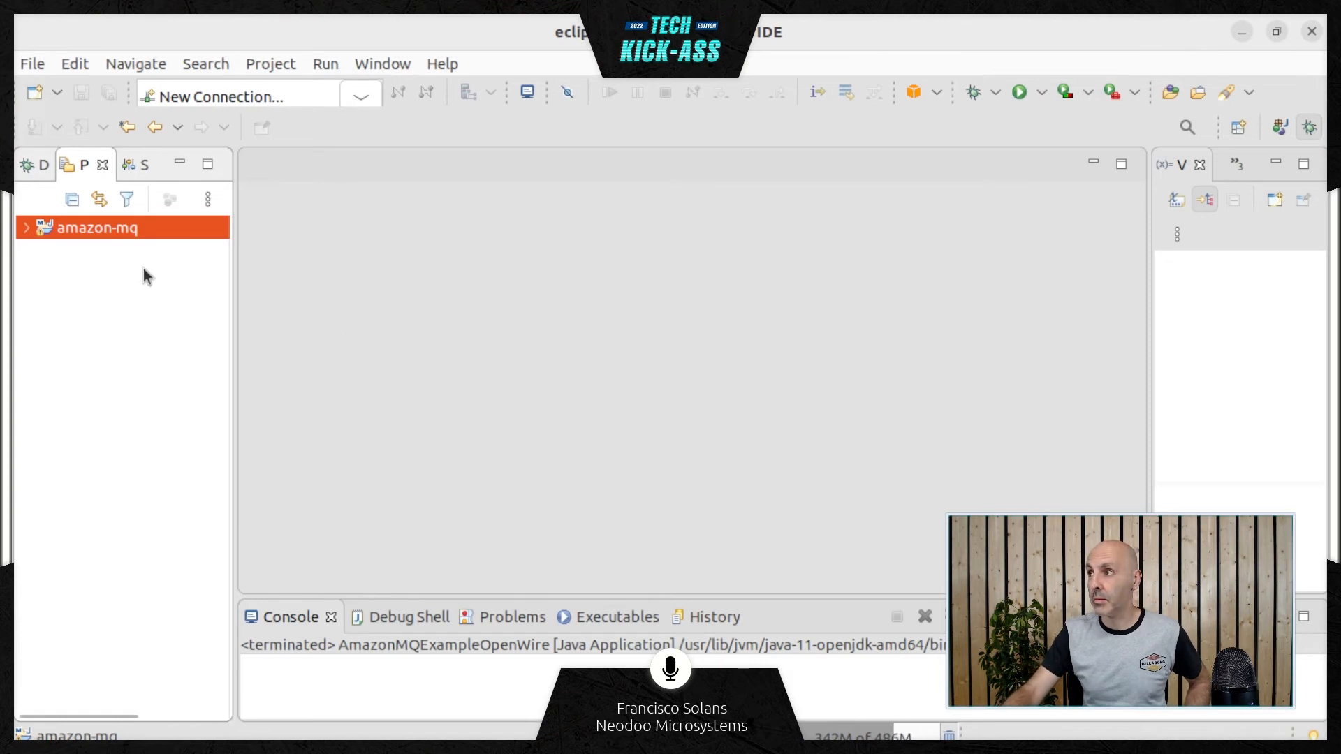
pyautogui.click(27, 228)
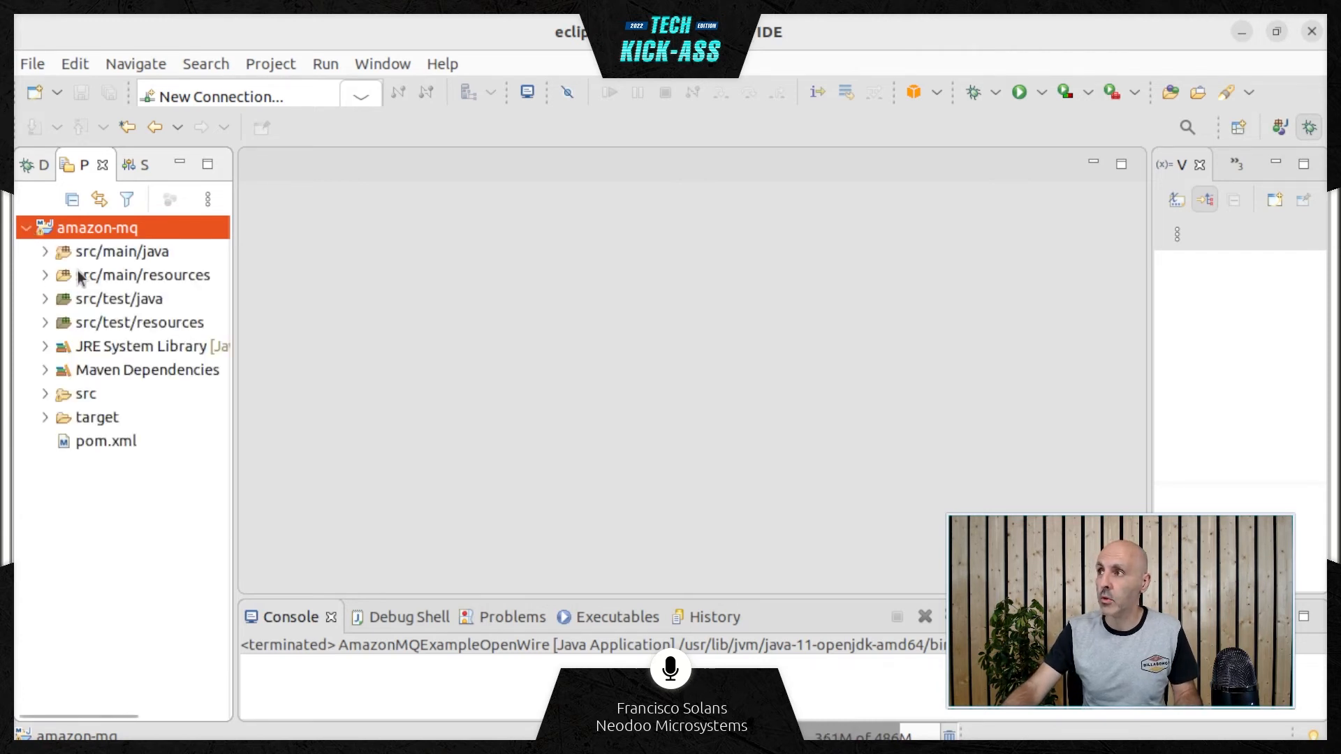
pyautogui.click(43, 252)
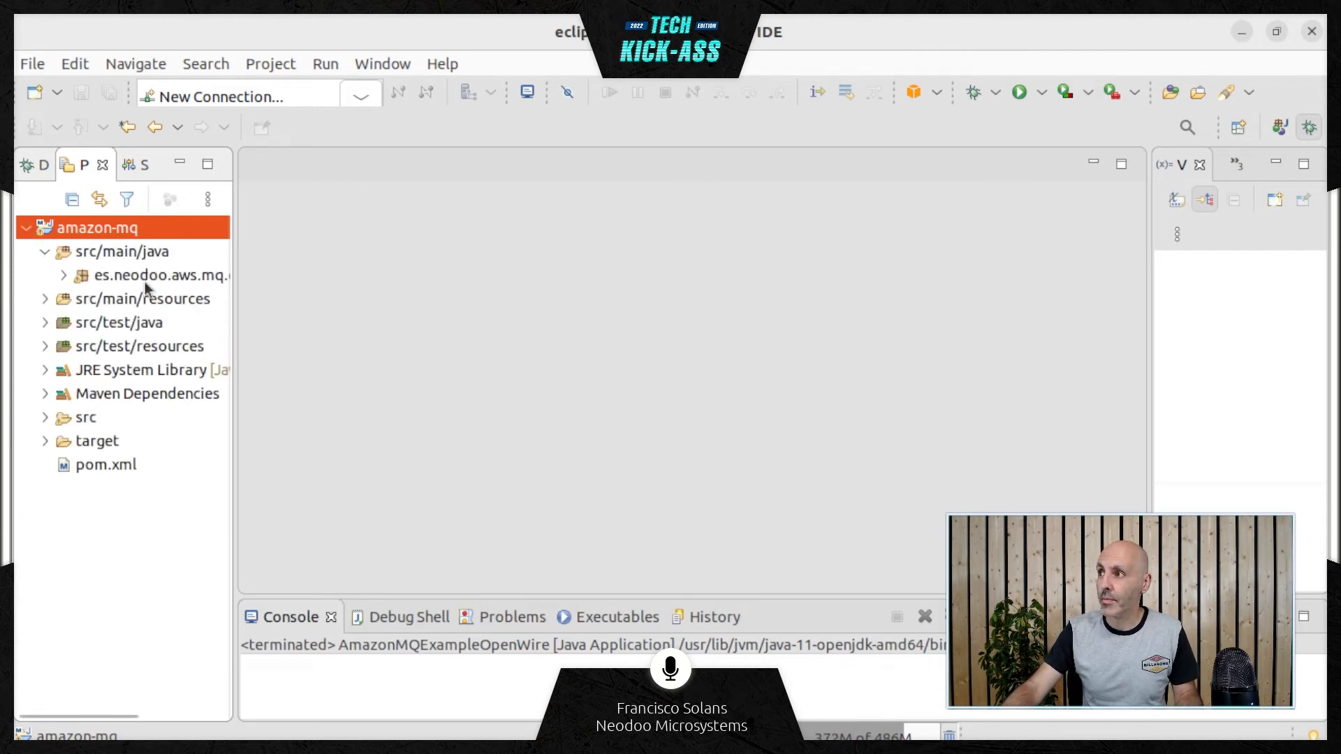
pyautogui.click(63, 275)
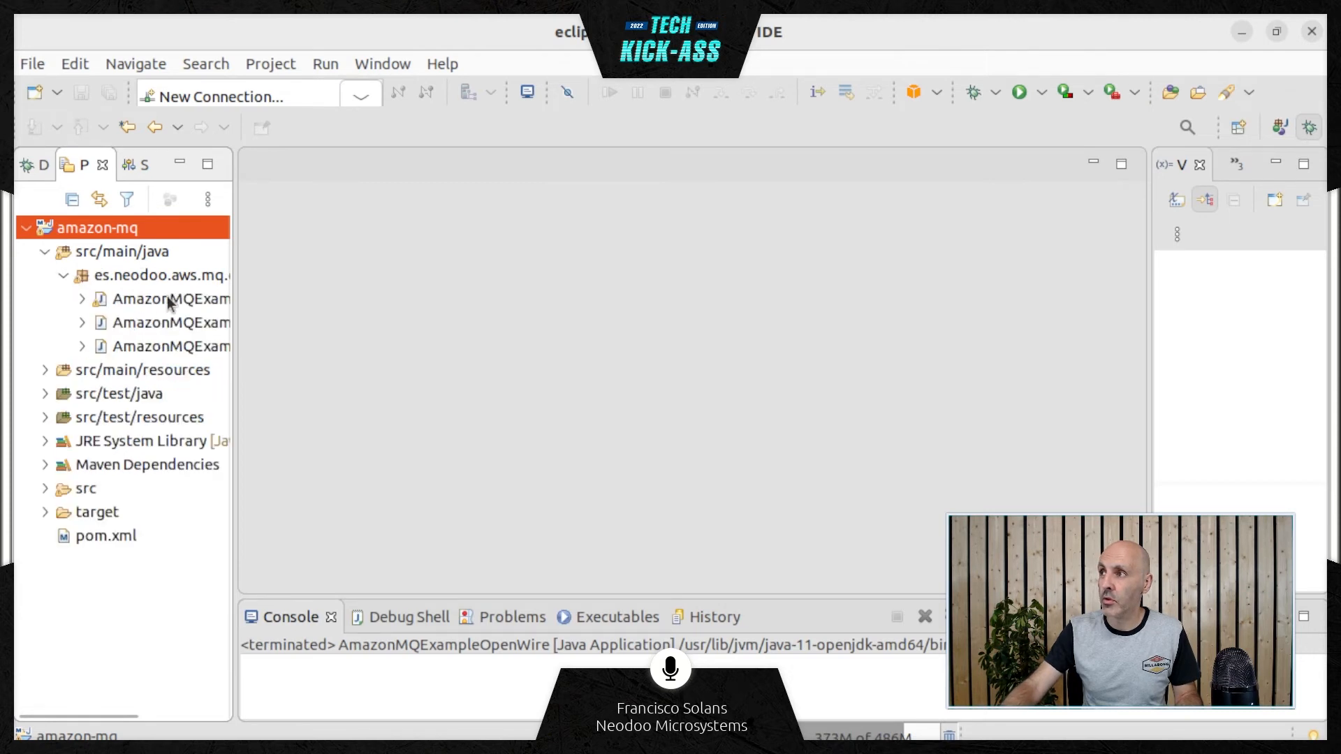
pyautogui.moveTo(233, 305); pyautogui.dragTo(412, 313)
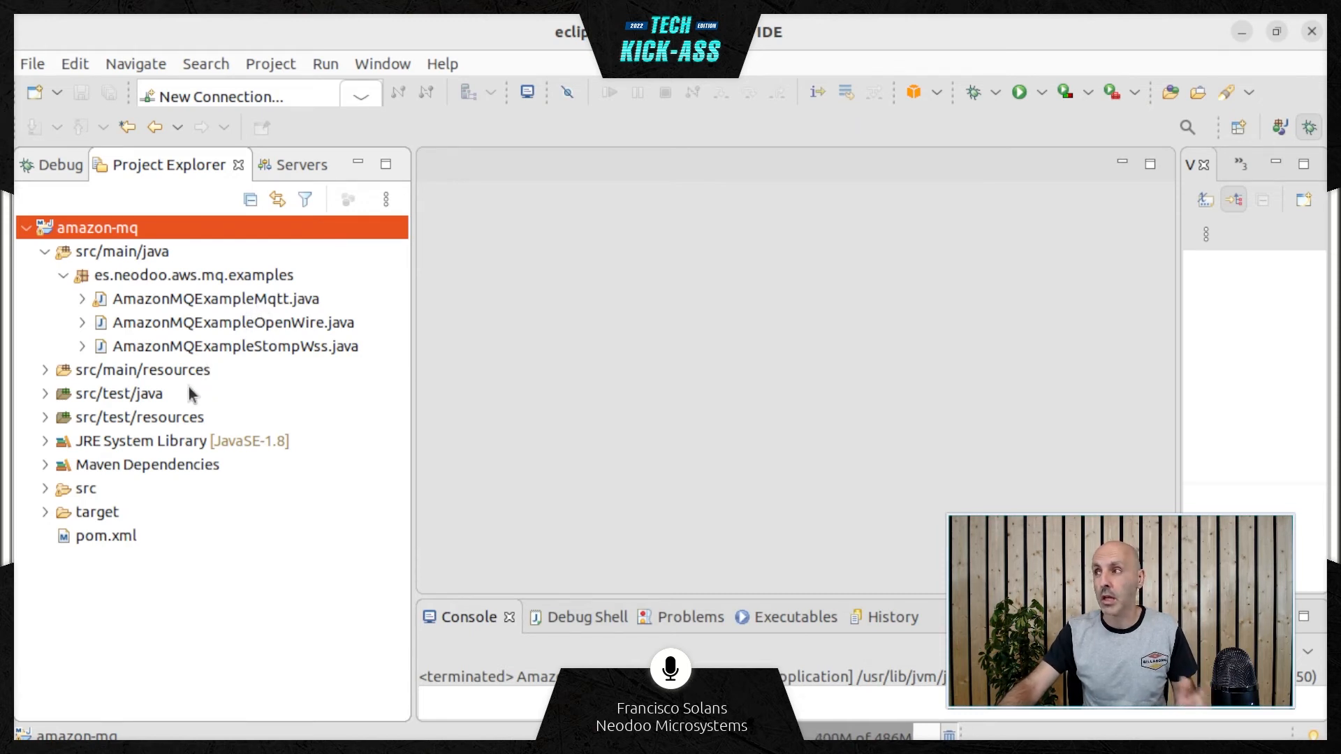
# Open AmazonMQExampleOpenWire.java and inspect its endpoint, username and password connection constants
pyautogui.doubleClick(239, 322)
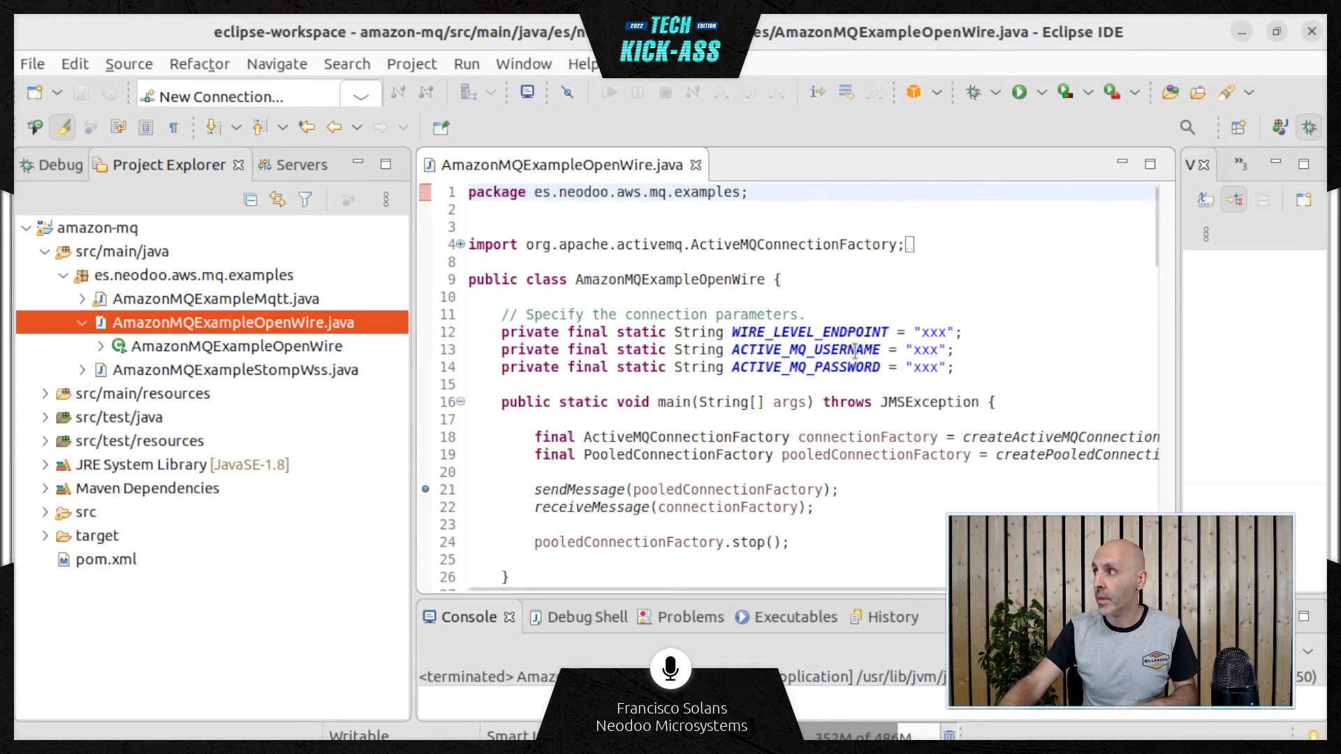
pyautogui.moveTo(848, 352)
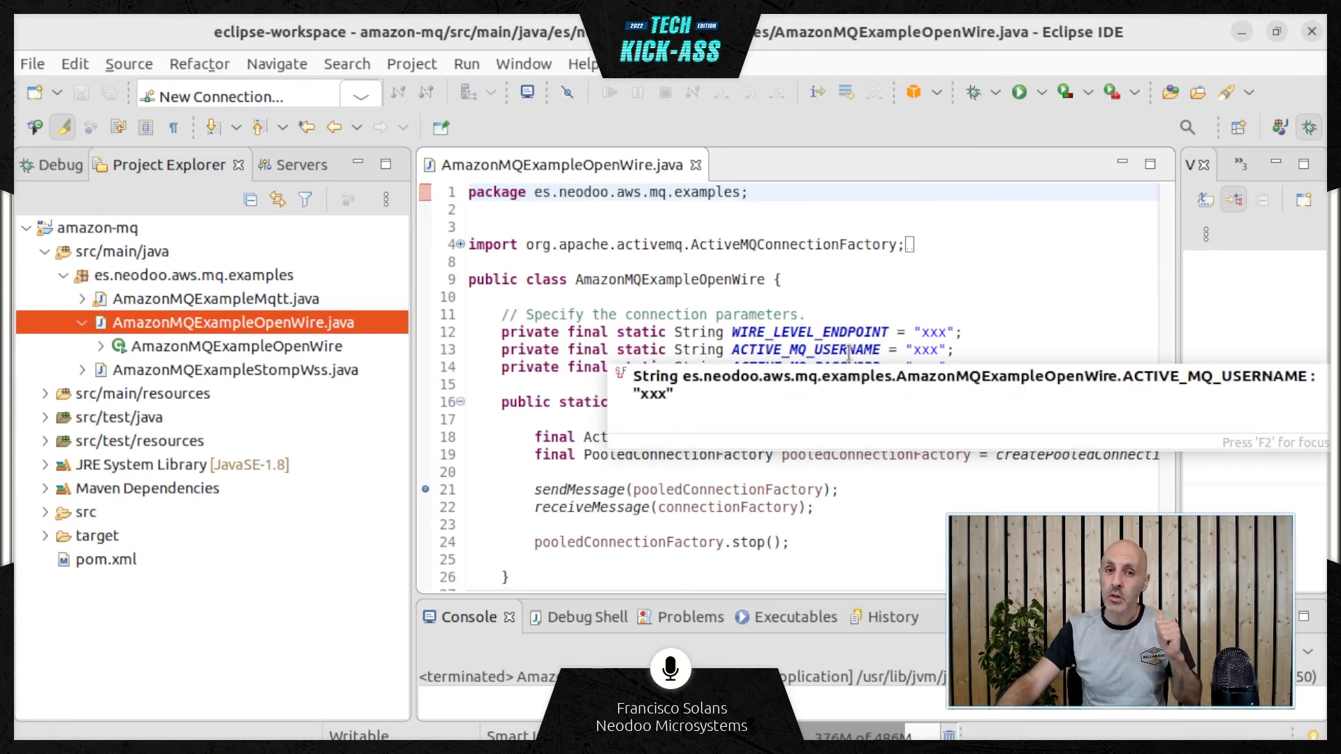
pyautogui.moveTo(779, 328)
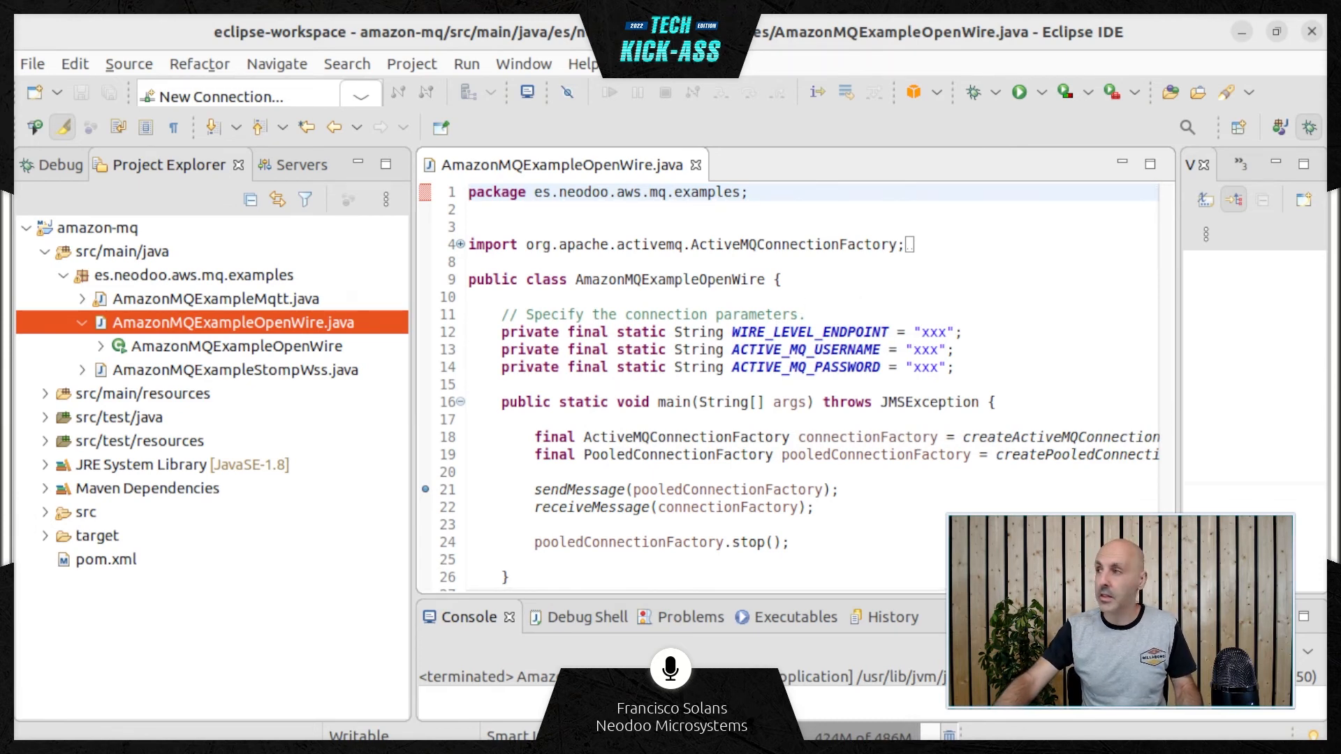
# Switch to the browser and copy the OpenWire endpoint URL from the TechkickassBroker connection details
pyautogui.hotkey('alt', 'Tab')
pyautogui.scroll(-1, 751, 285)
pyautogui.scroll(-18, 752, 284)
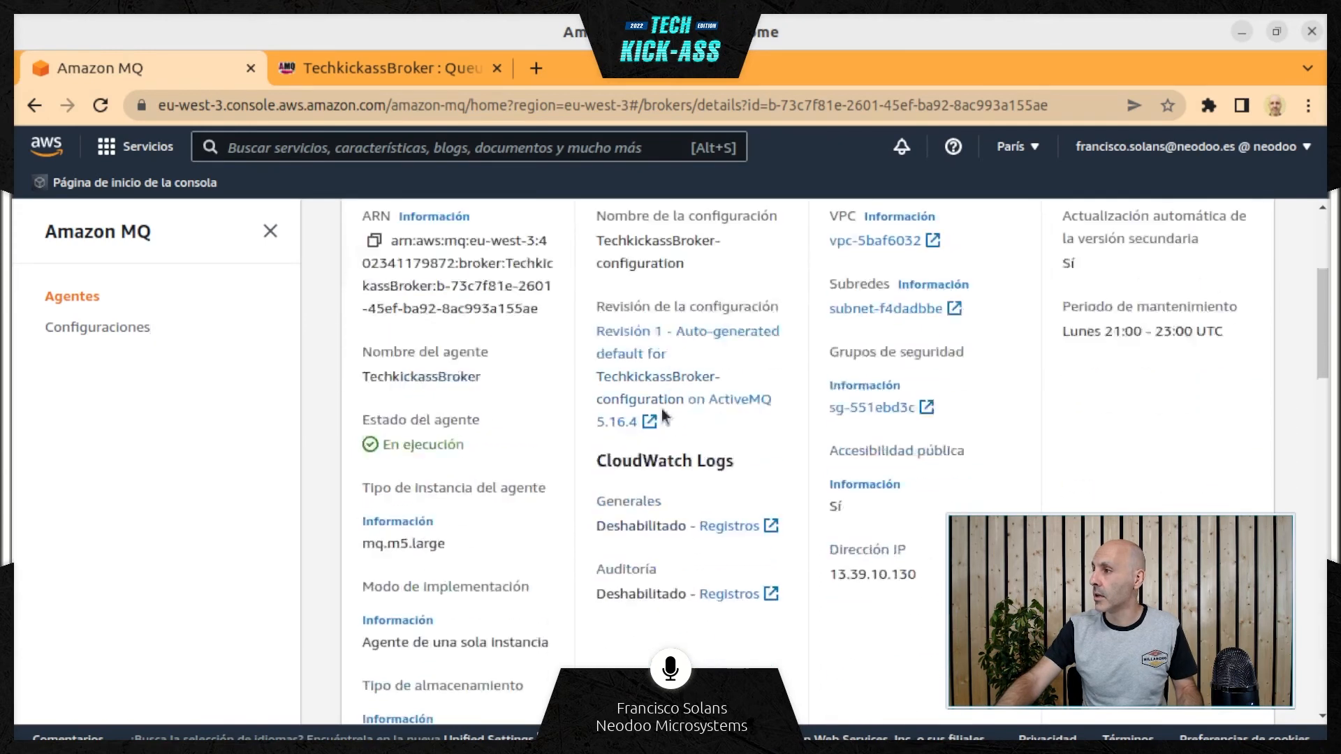
pyautogui.scroll(-2, 438, 481)
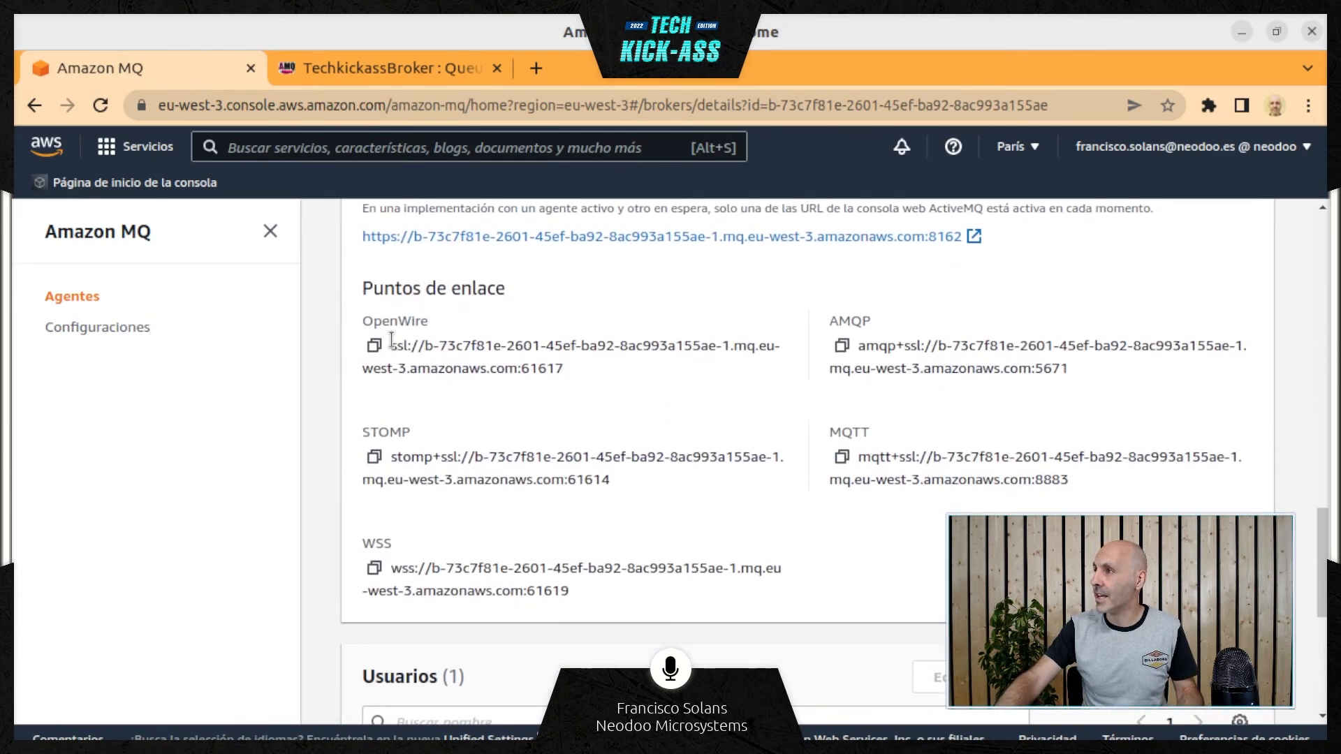
pyautogui.moveTo(390, 346); pyautogui.dragTo(403, 345)
pyautogui.moveTo(586, 379); pyautogui.dragTo(389, 356)
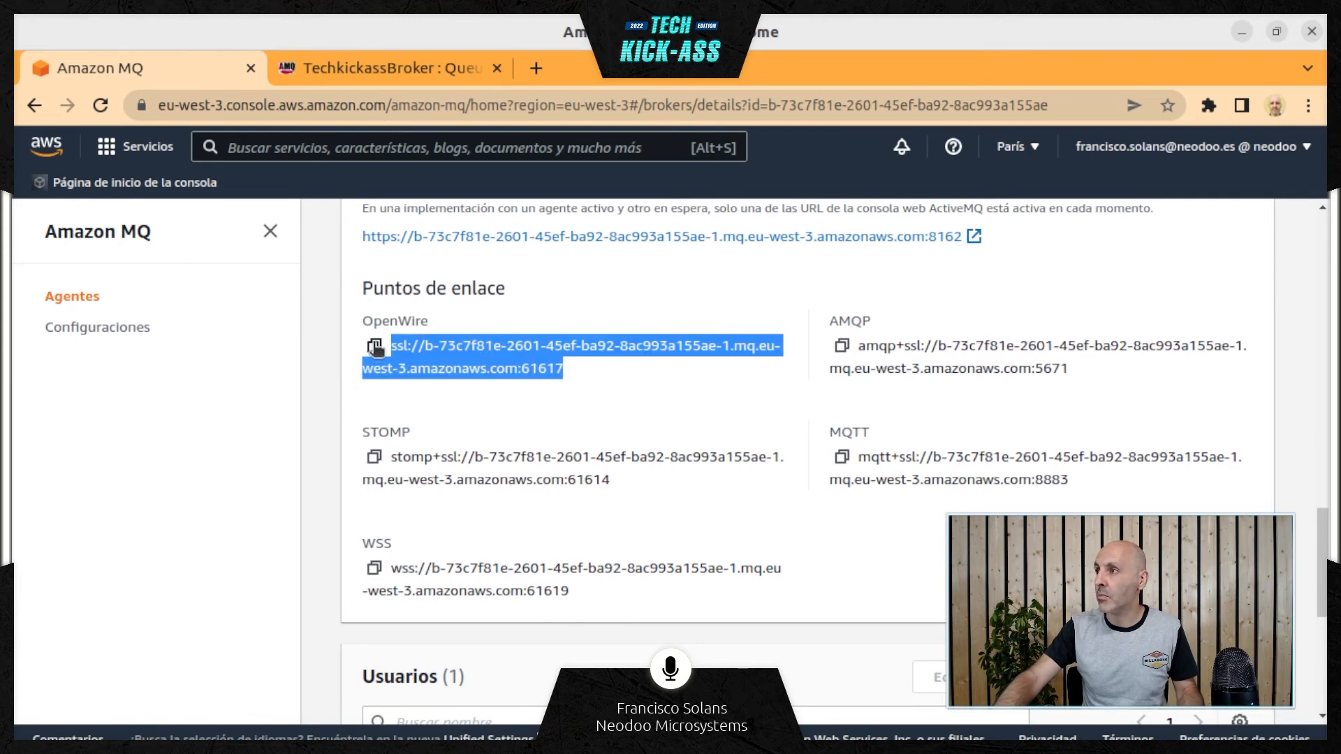
pyautogui.click(373, 346)
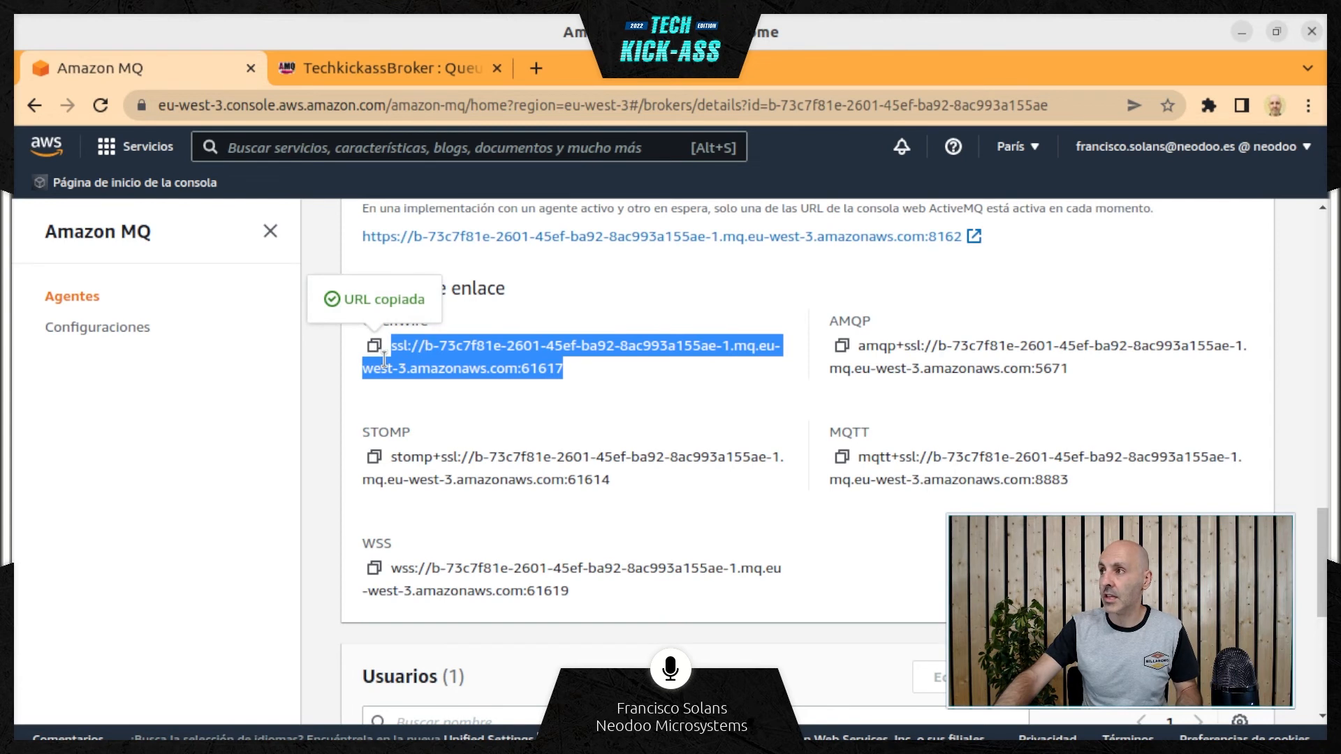
pyautogui.click(394, 344)
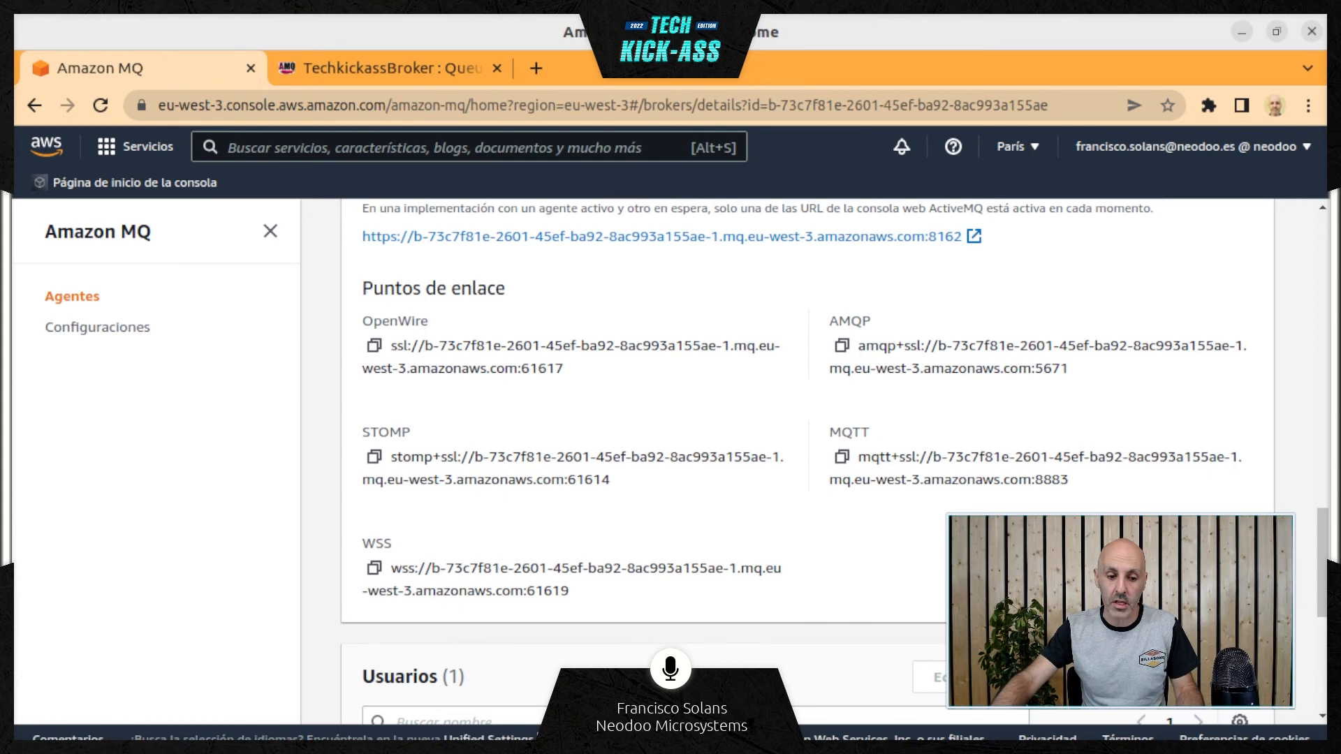
# Switch to Eclipse and replace the WIRE_LEVEL_ENDPOINT placeholder with the copied OpenWire ssl:// URL on port 61617
pyautogui.hotkey('alt', 'Tab')
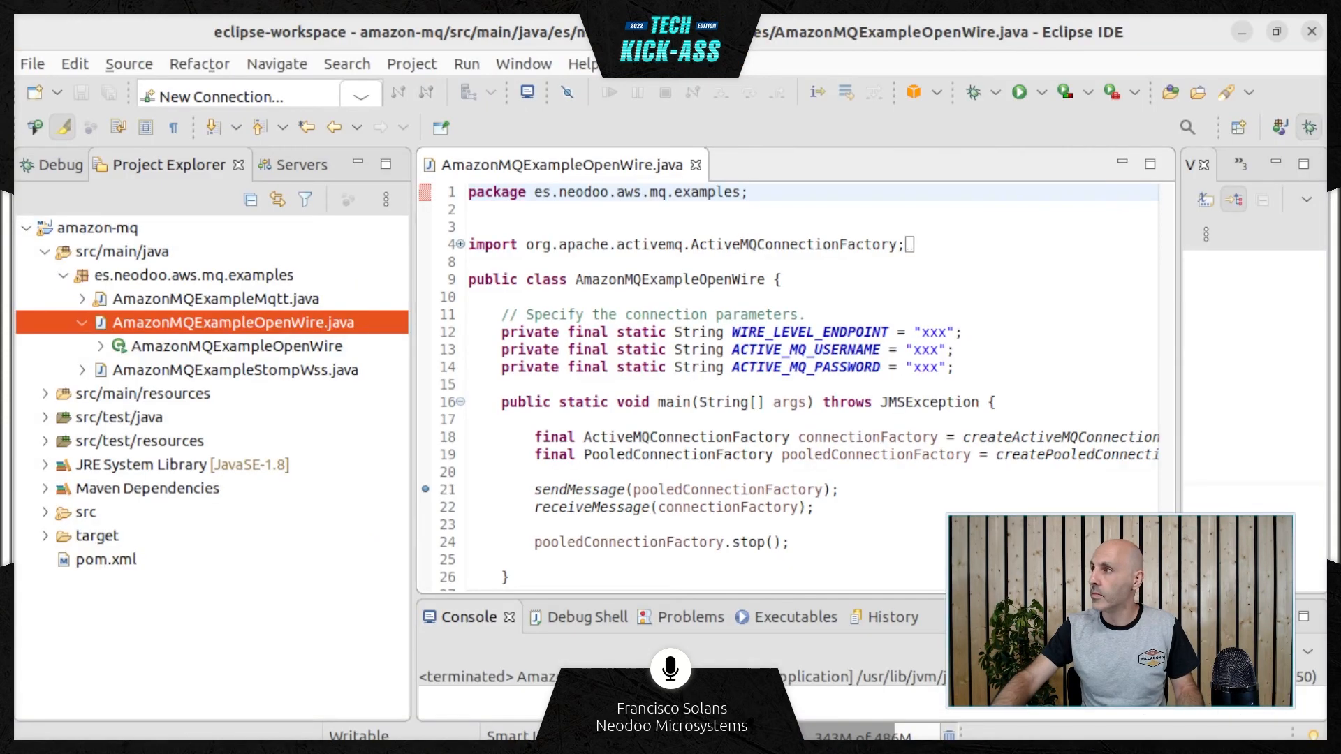
pyautogui.click(929, 332)
pyautogui.doubleClick(929, 331)
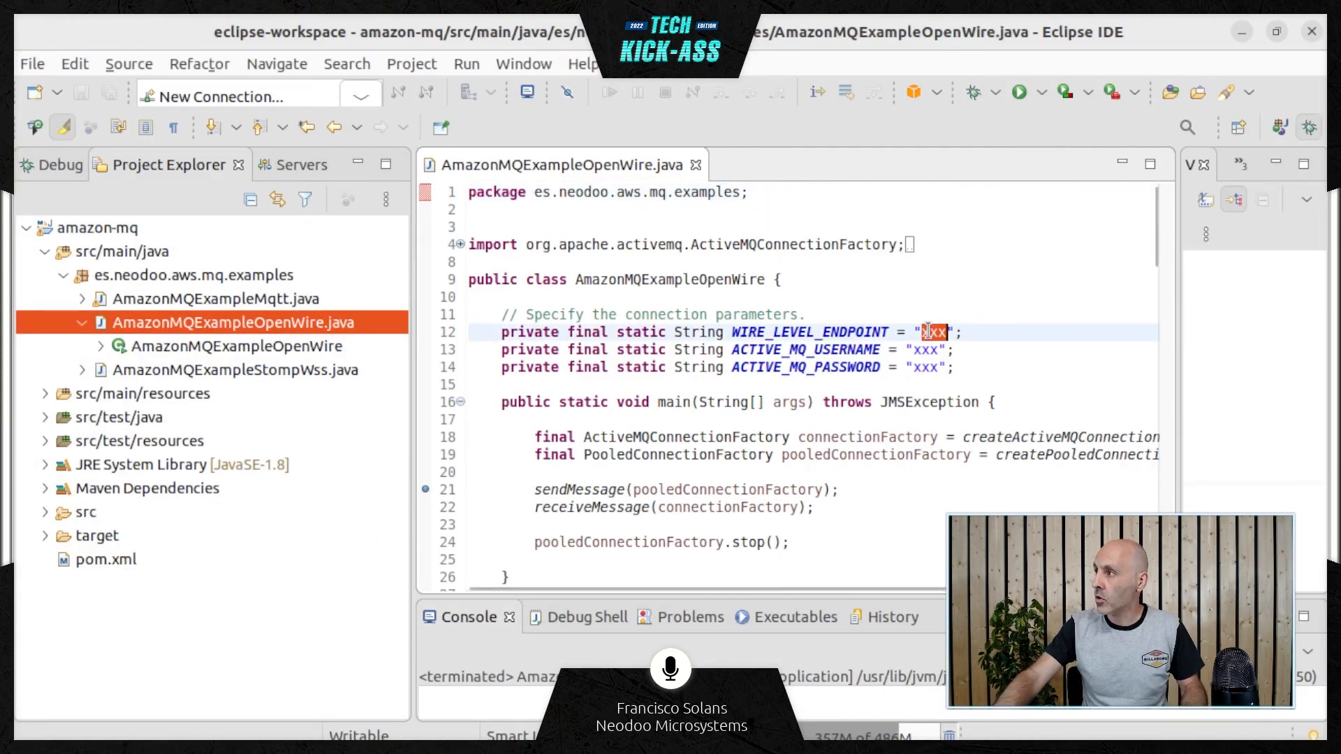
pyautogui.hotkey('ctrl', 'v')
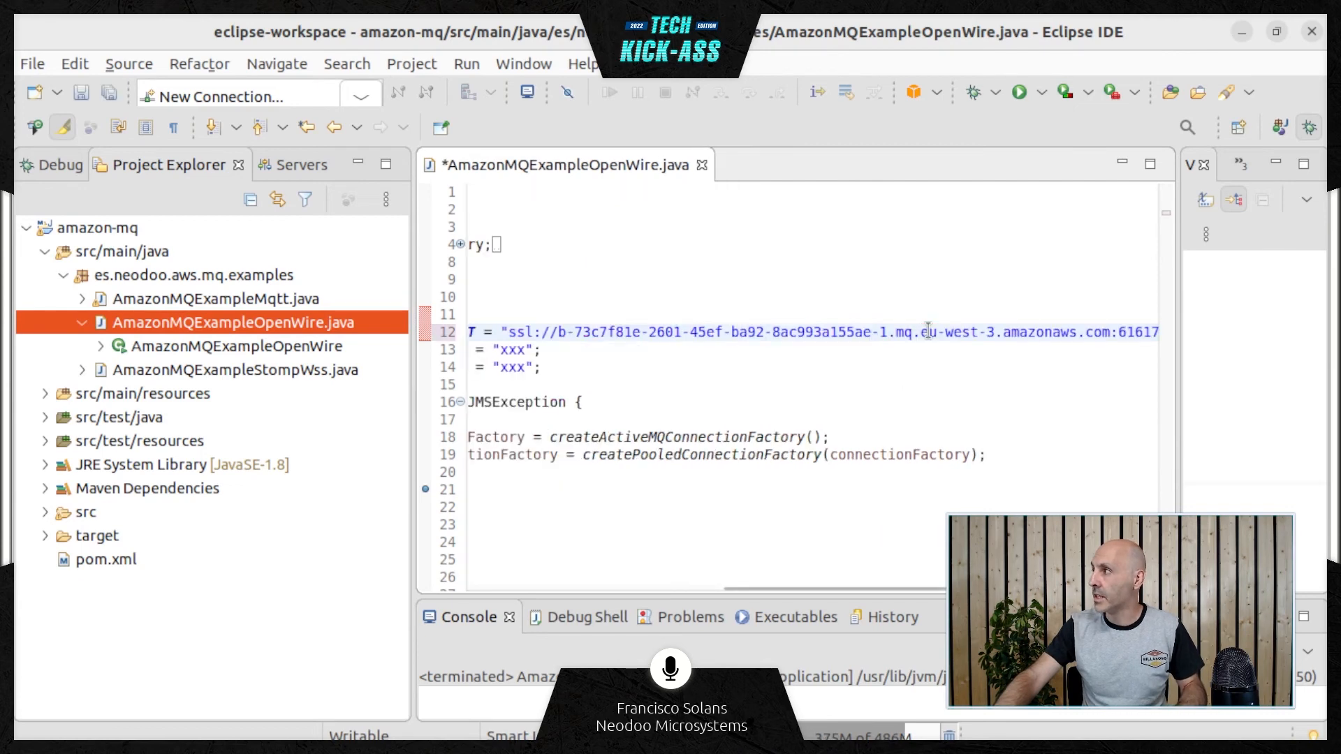
pyautogui.click(854, 380)
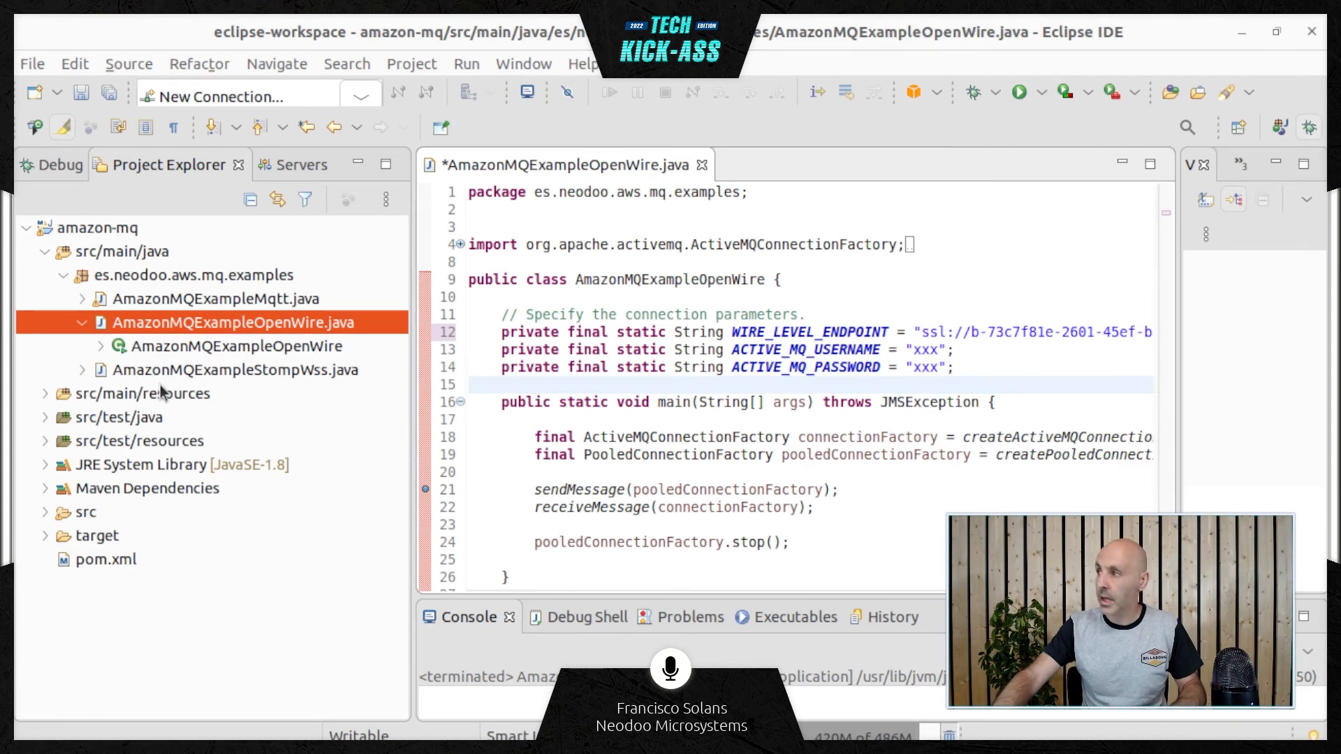
# Set ACTIVE_MQ_USERNAME to techkickass, fill in ACTIVE_MQ_PASSWORD with the broker account's password, and save all files
pyautogui.doubleClick(927, 349)
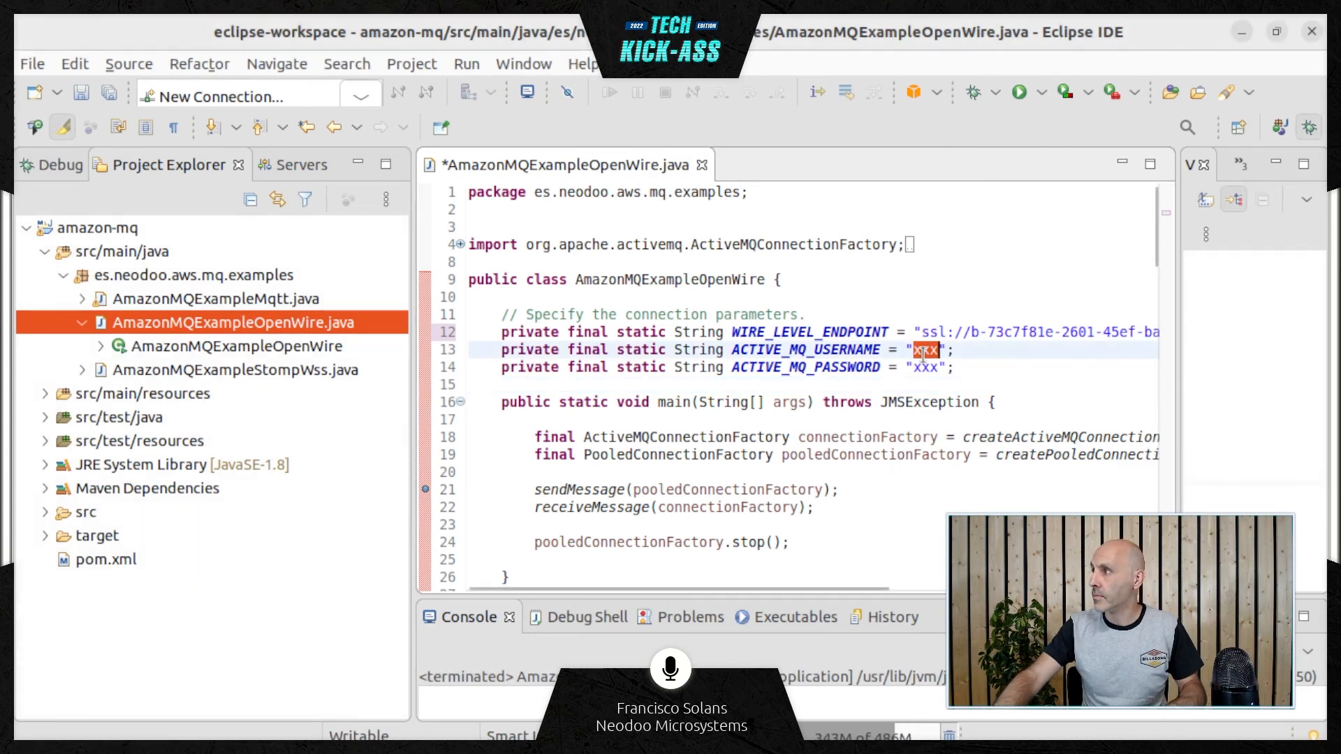
pyautogui.hotkey('ctrl', 'v')
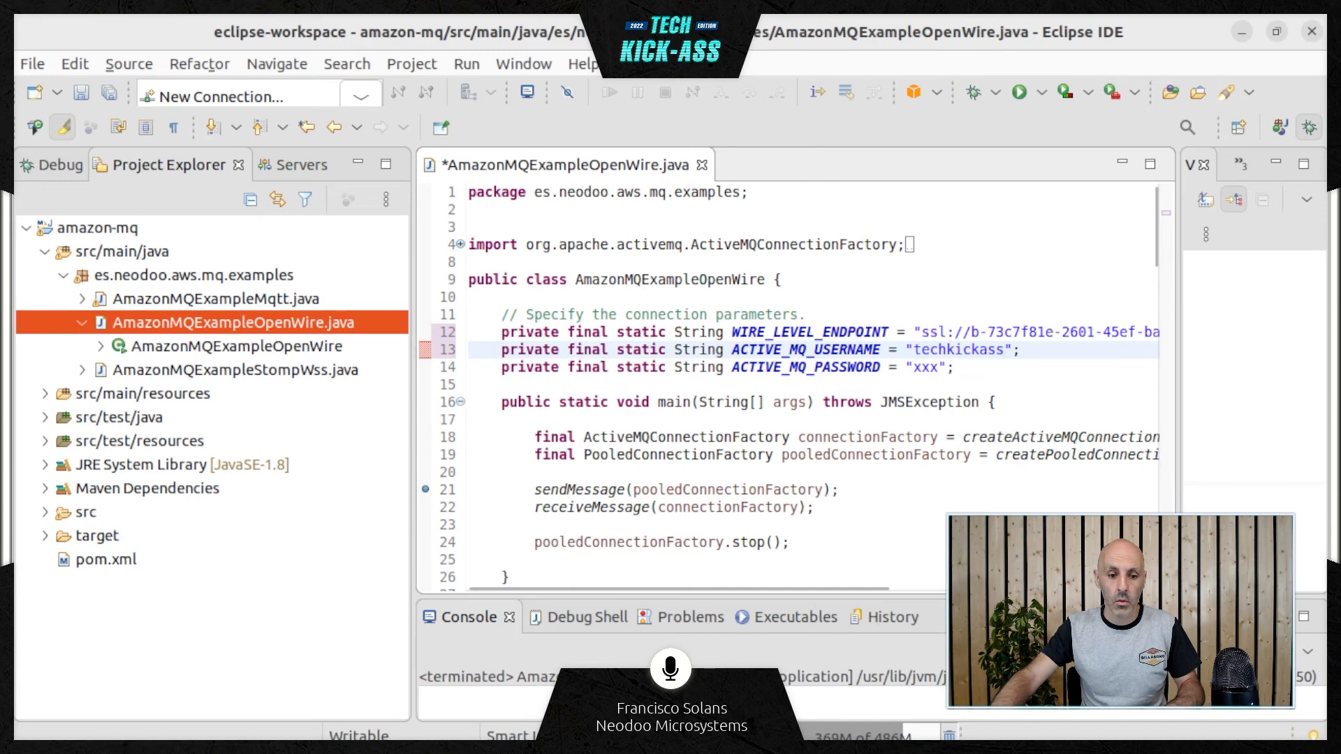
pyautogui.hotkey('alt', 'Tab')
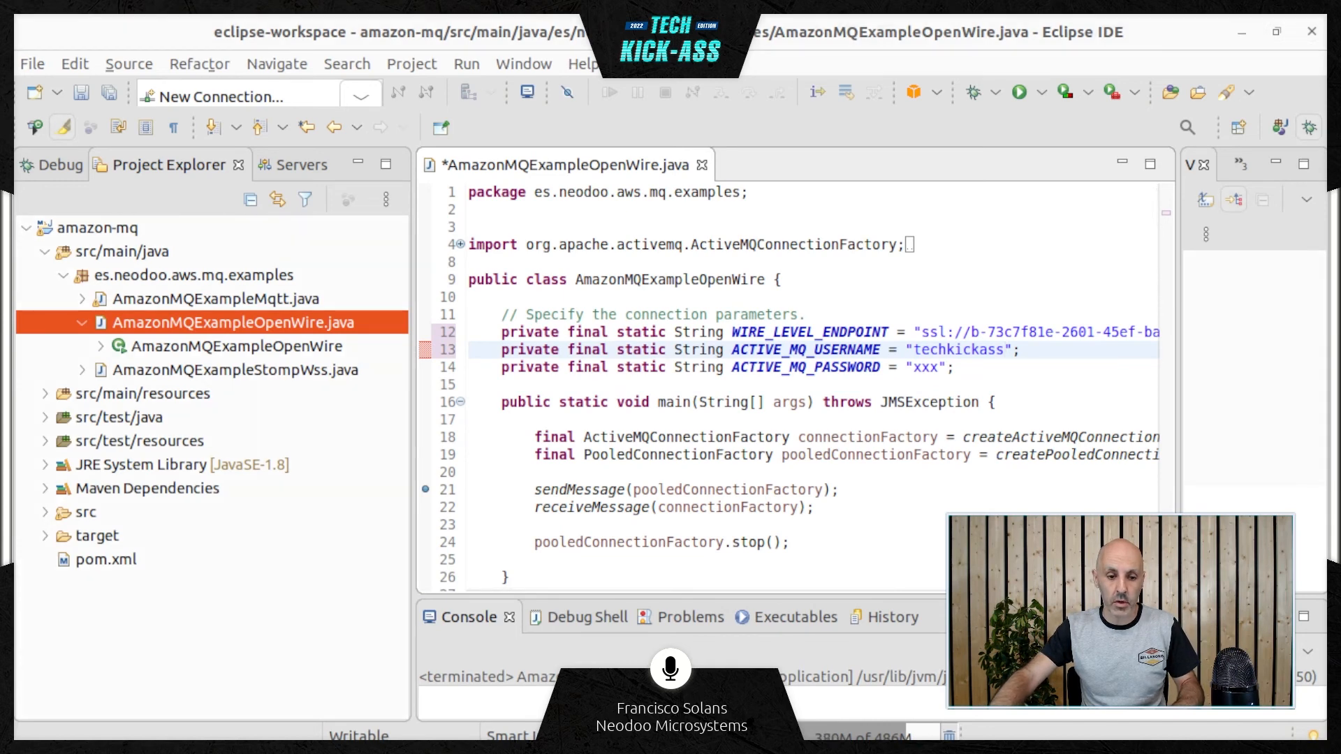
pyautogui.doubleClick(925, 368)
pyautogui.hotkey('ctrl', 'v')
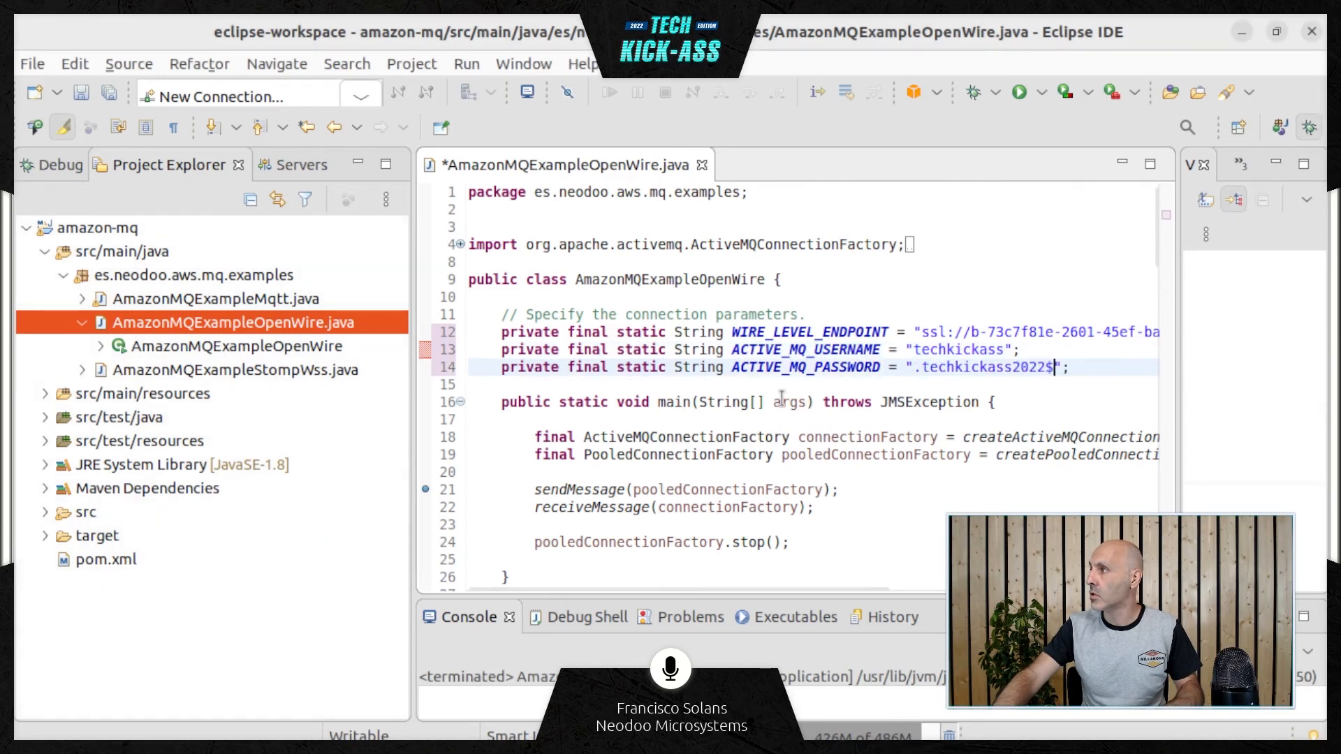
pyautogui.click(32, 64)
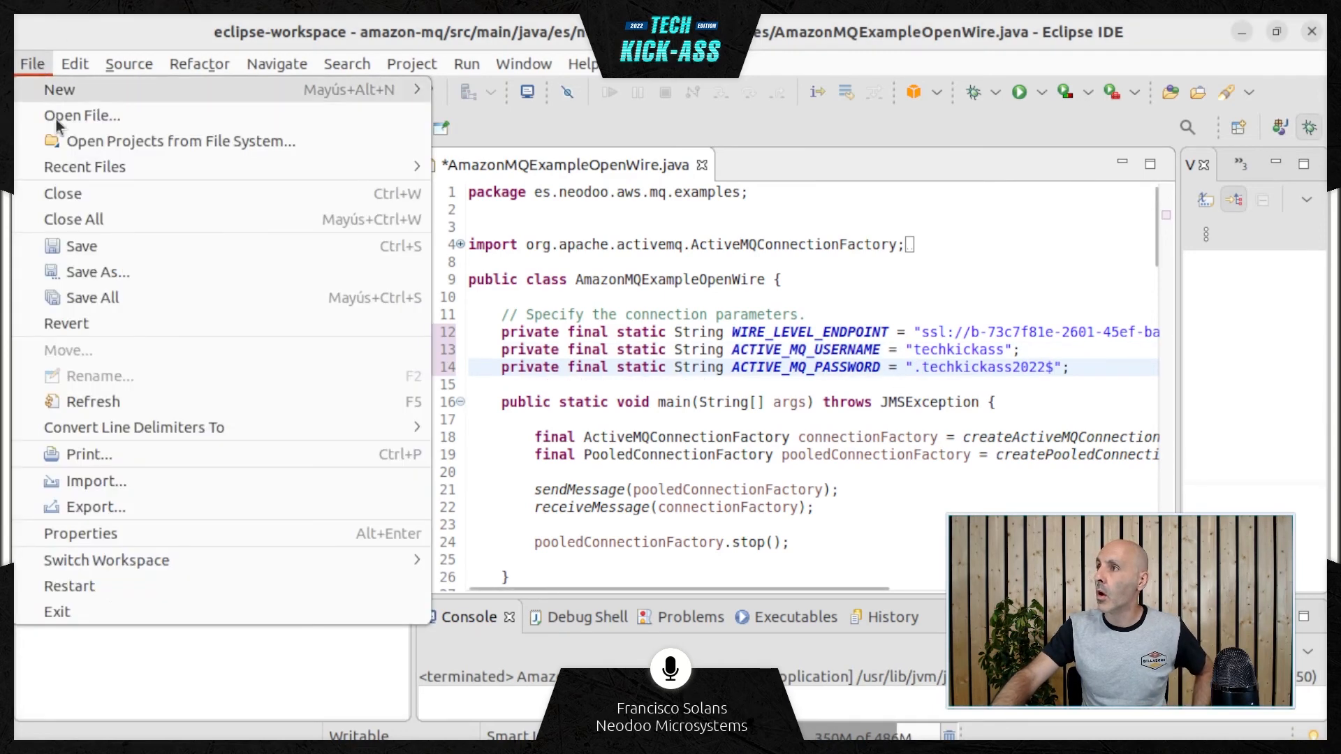
pyautogui.click(103, 296)
# Examine the main method, from creating the connection factories to sending and receiving the message
pyautogui.click(626, 480)
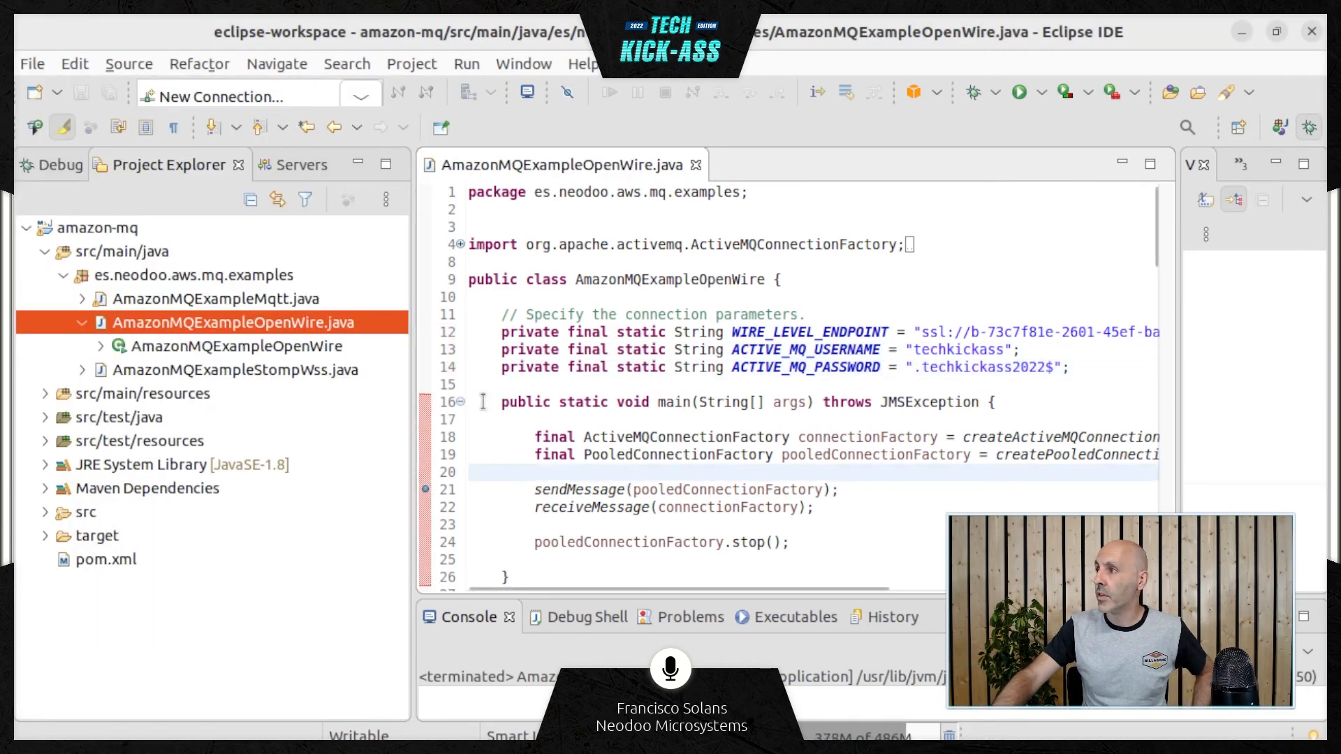
pyautogui.moveTo(470, 402); pyautogui.dragTo(551, 572)
pyautogui.click(551, 572)
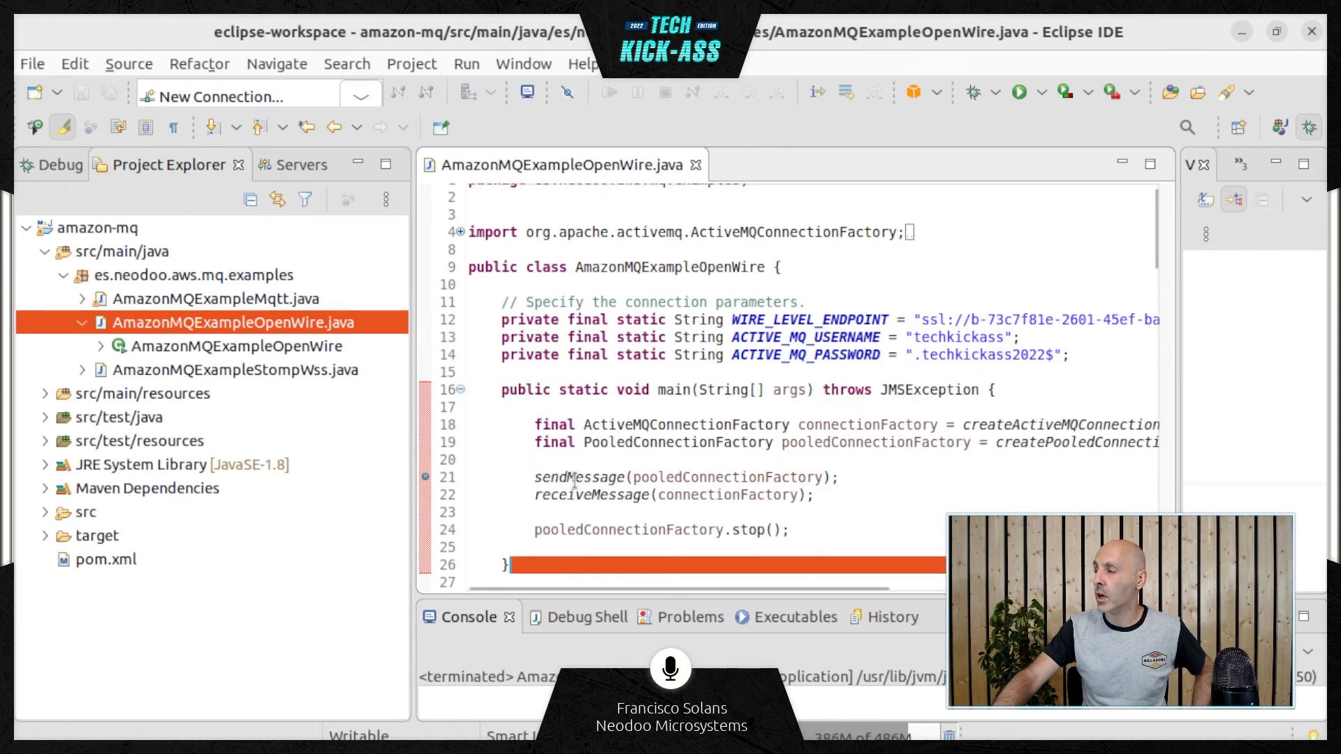
pyautogui.click(545, 430)
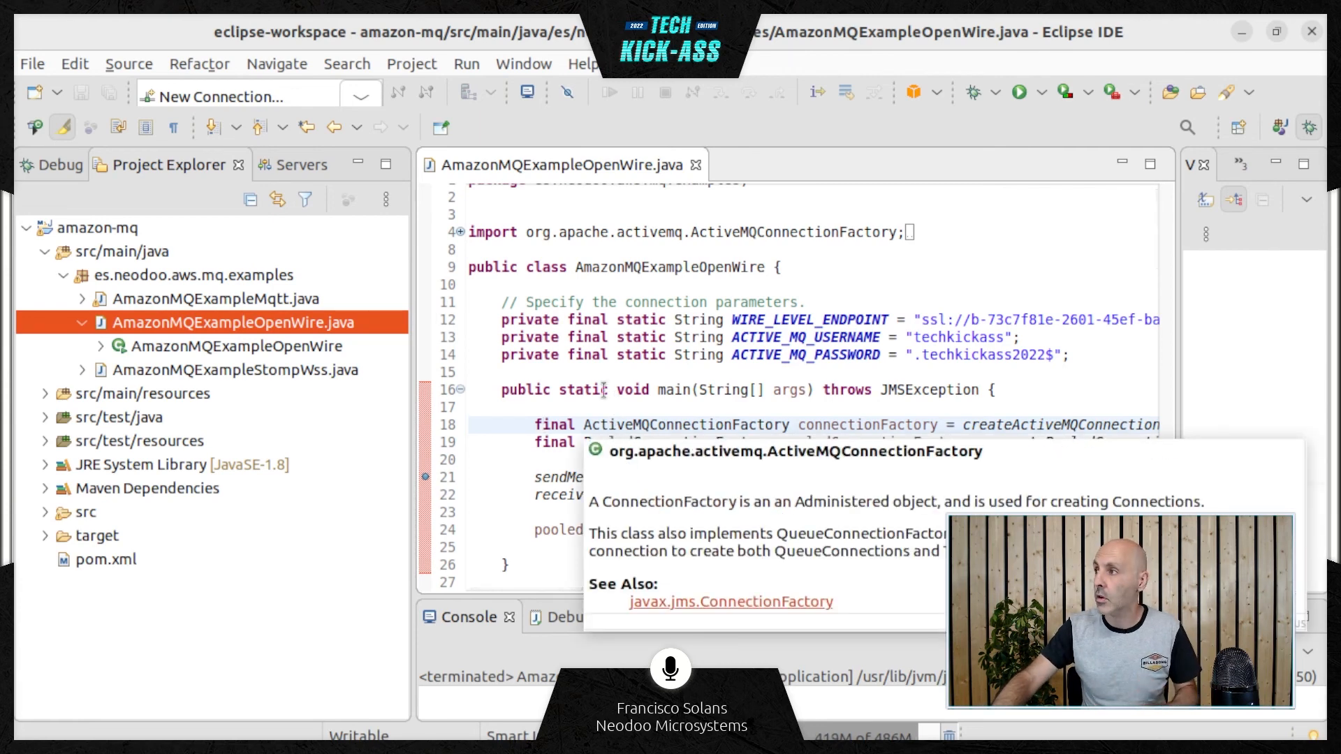
pyautogui.scroll(-4, 597, 368)
pyautogui.scroll(4, 587, 374)
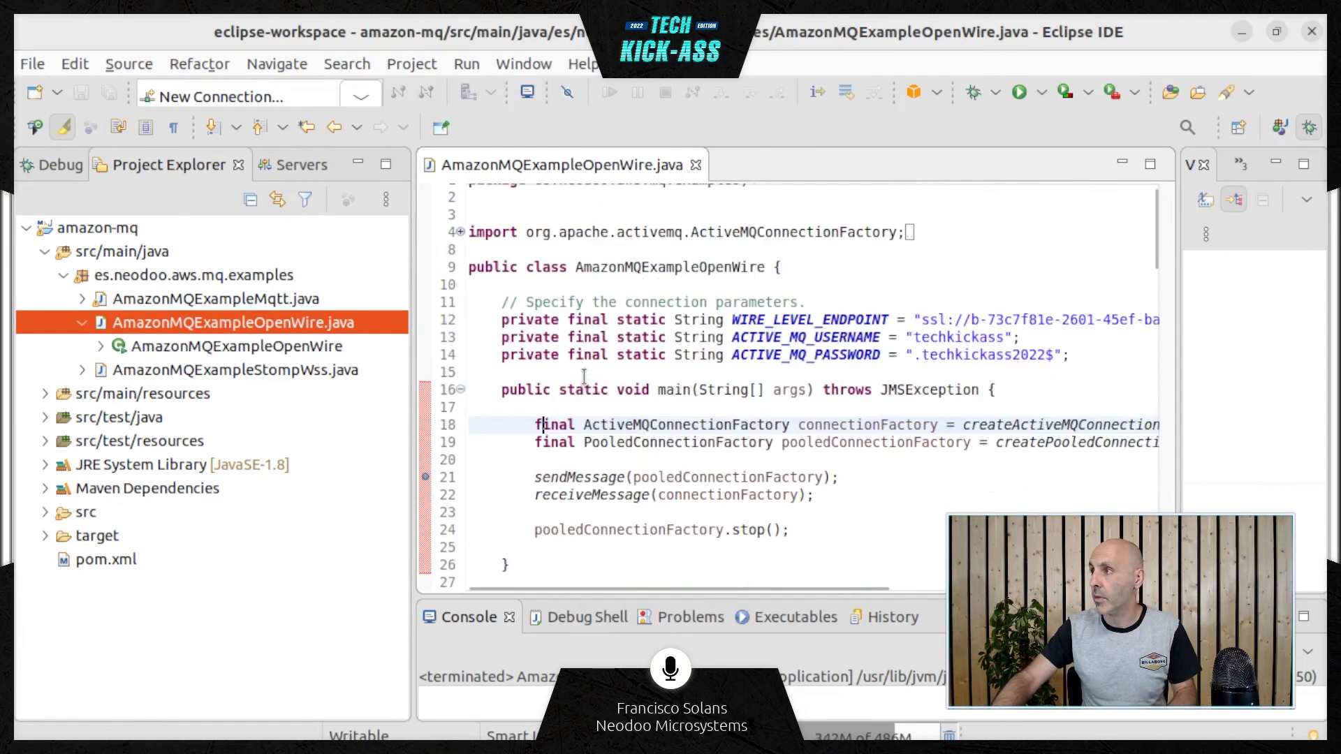
# Run the AmazonMQExampleOpenWire class as a Java application
pyautogui.rightClick(500, 457)
pyautogui.moveTo(768, 650)
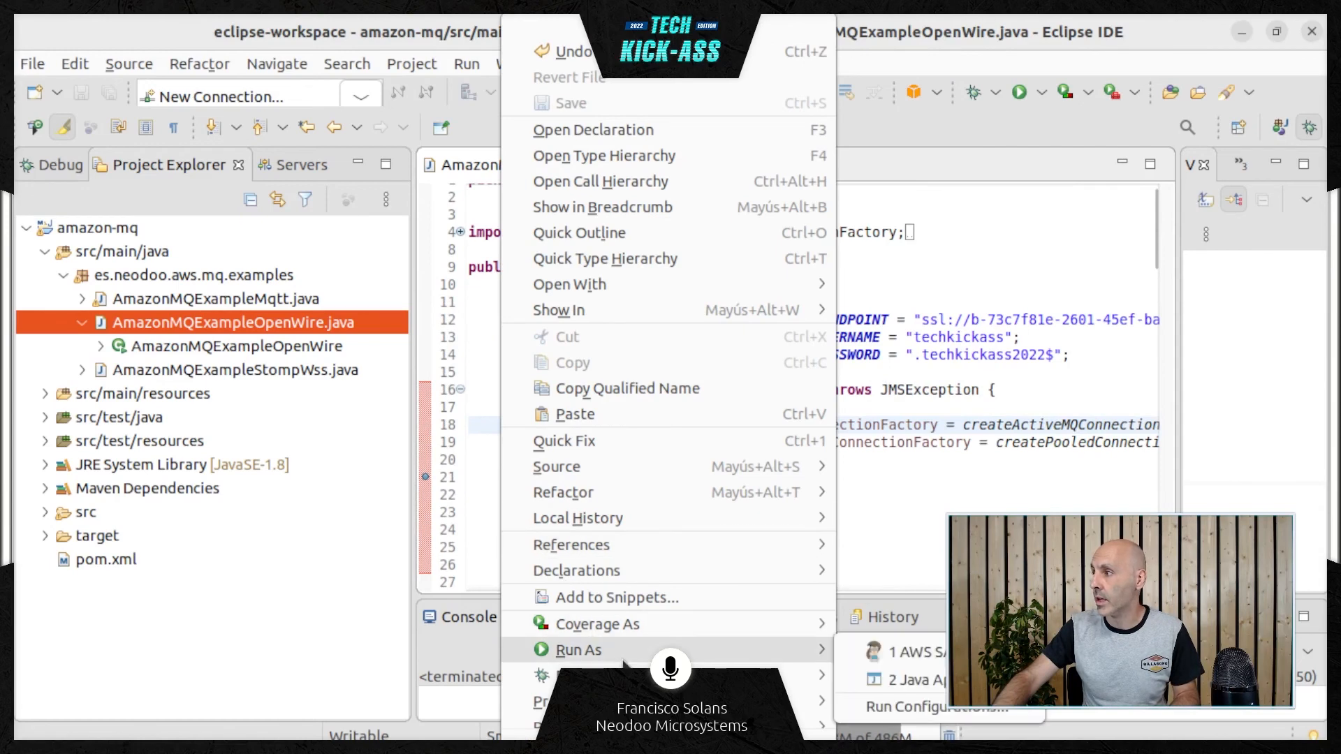
pyautogui.click(922, 681)
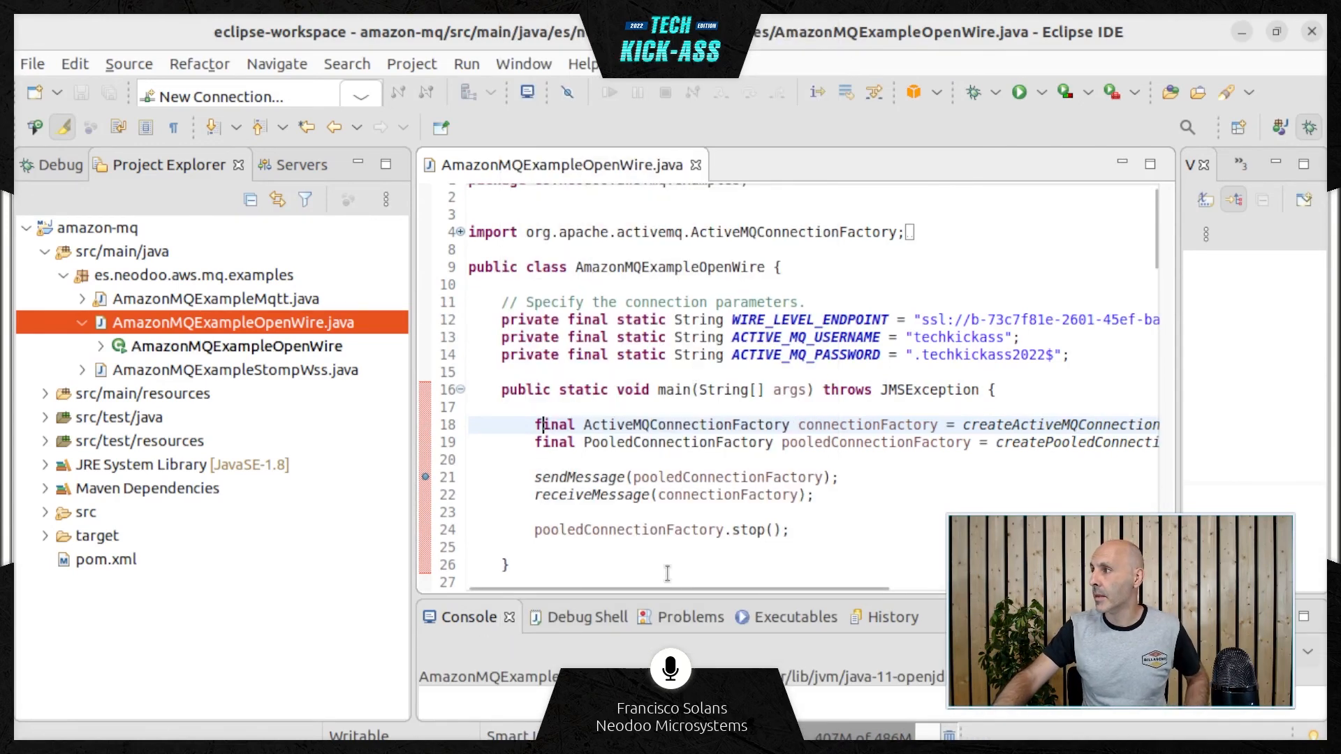
# Enlarge the console and check the output lines for the sent and received message
pyautogui.moveTo(687, 595); pyautogui.dragTo(702, 546)
pyautogui.click(491, 633)
pyautogui.tripleClick(491, 634)
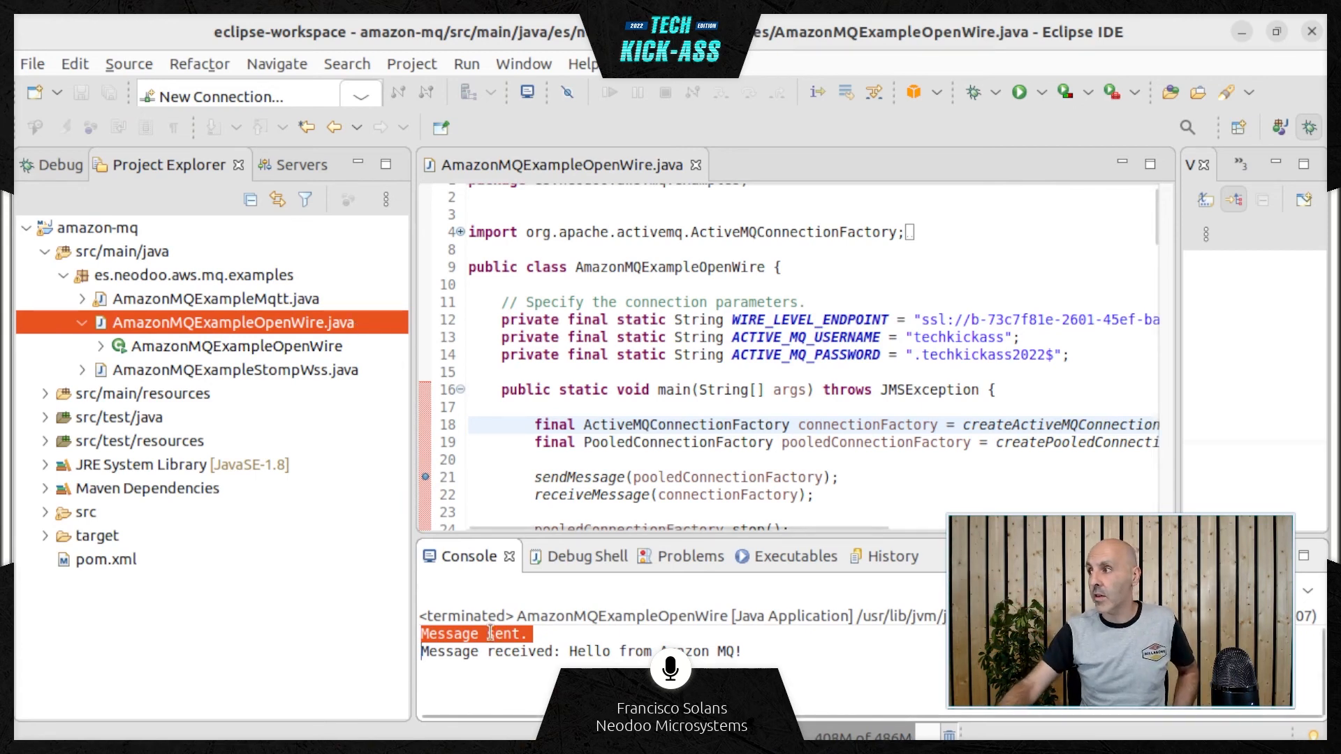
pyautogui.tripleClick(487, 654)
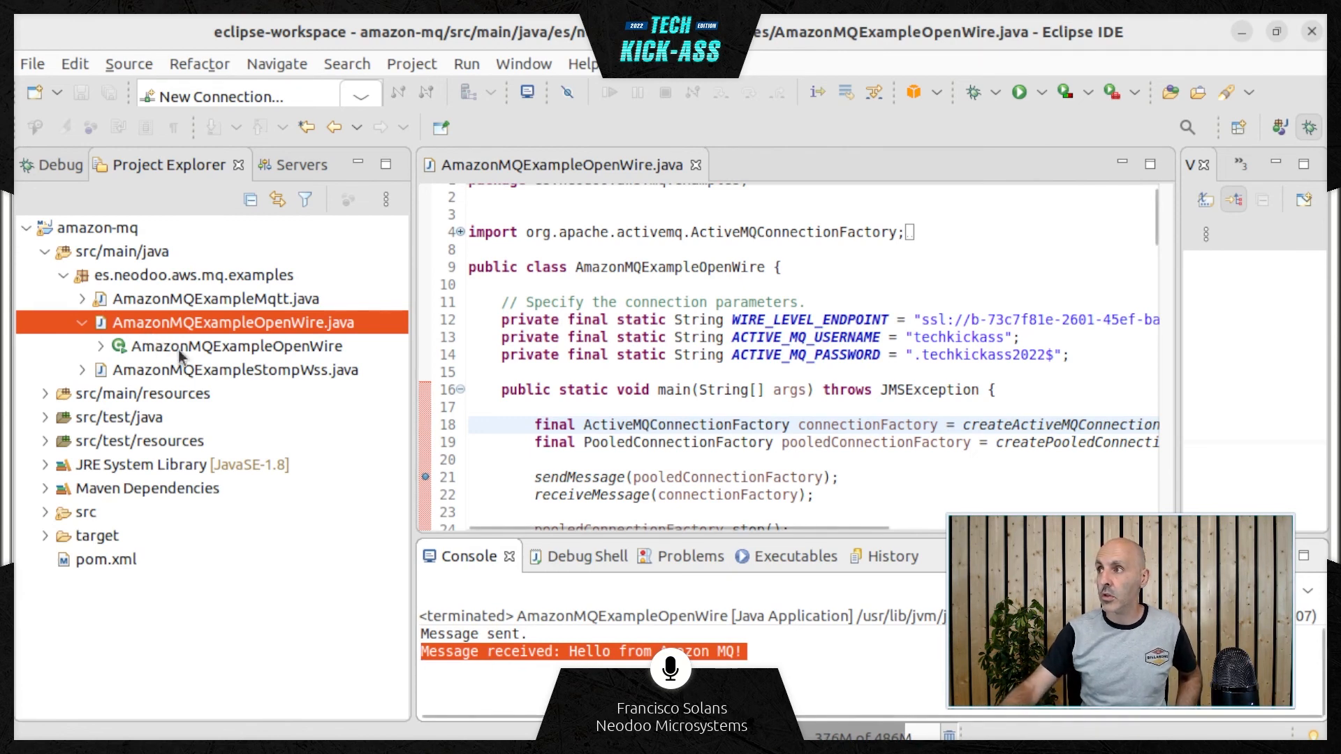
# Go to the AmazonMQExampleOpenWire class declaration and its main method in the source code
pyautogui.click(187, 346)
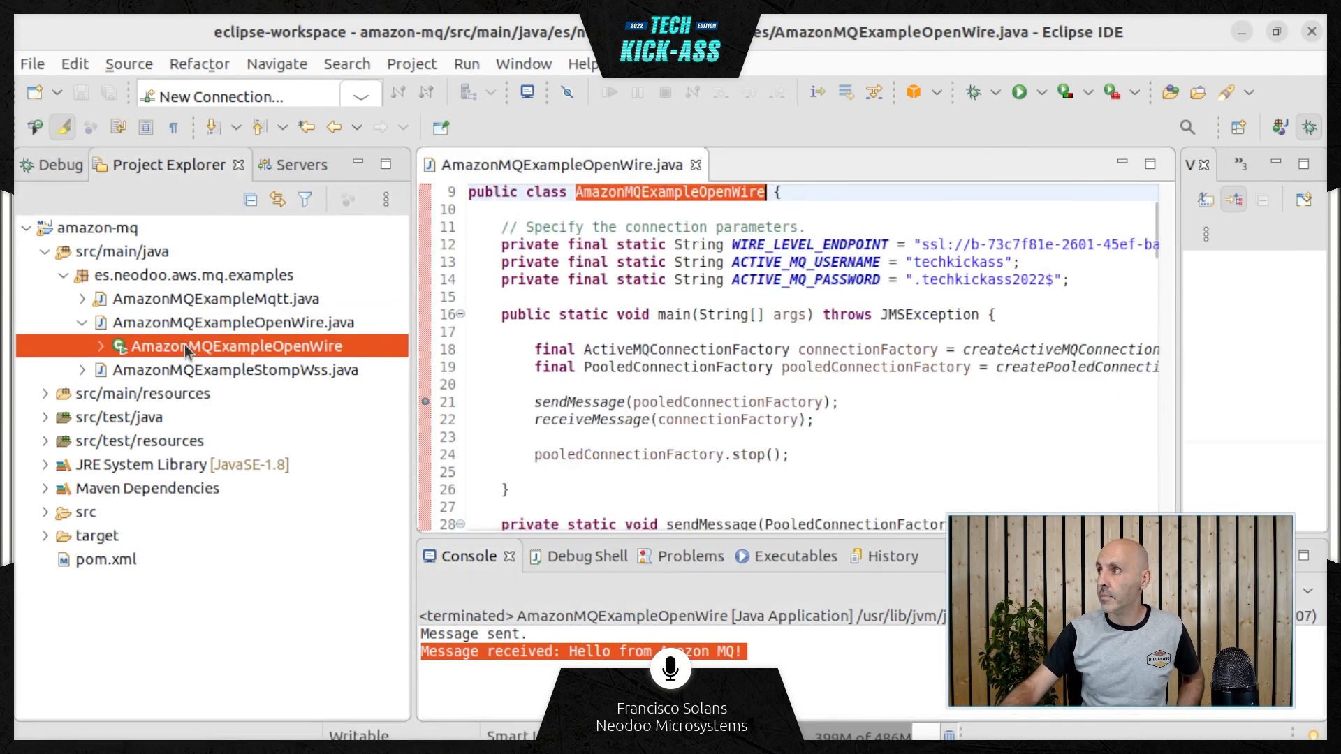
pyautogui.click(751, 334)
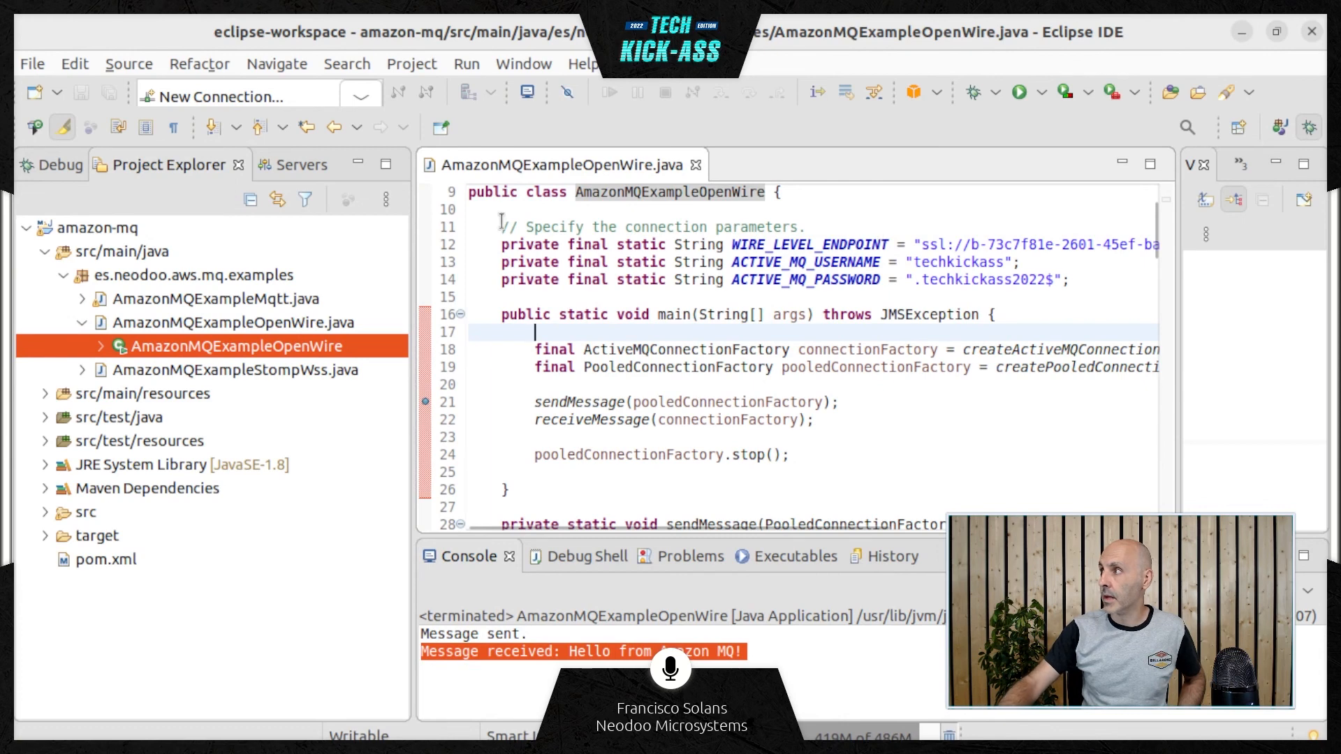